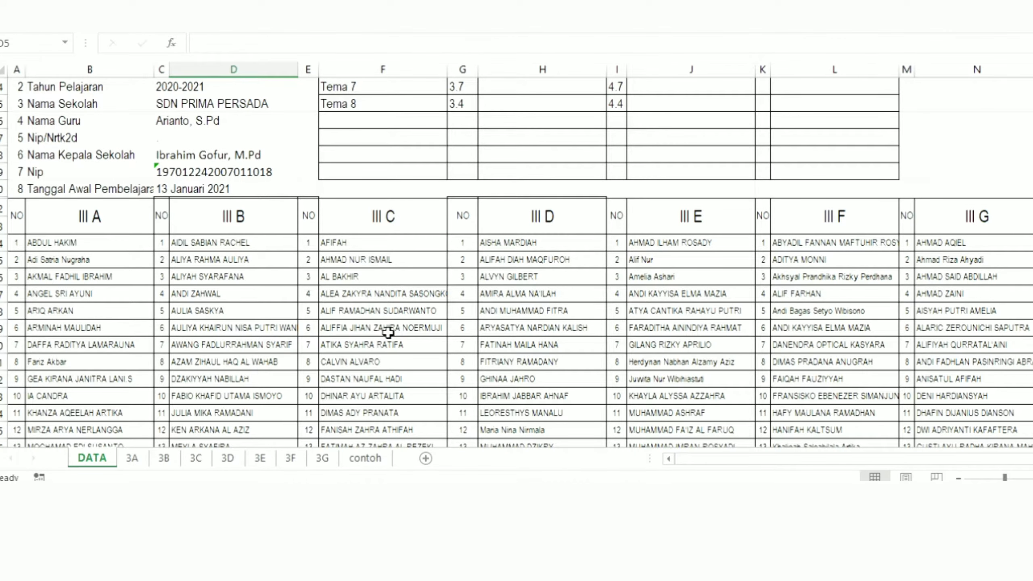
# Step: Look across the student lists for classes III A to III G on the DATA sheet
pyautogui.middleClick(389, 329)
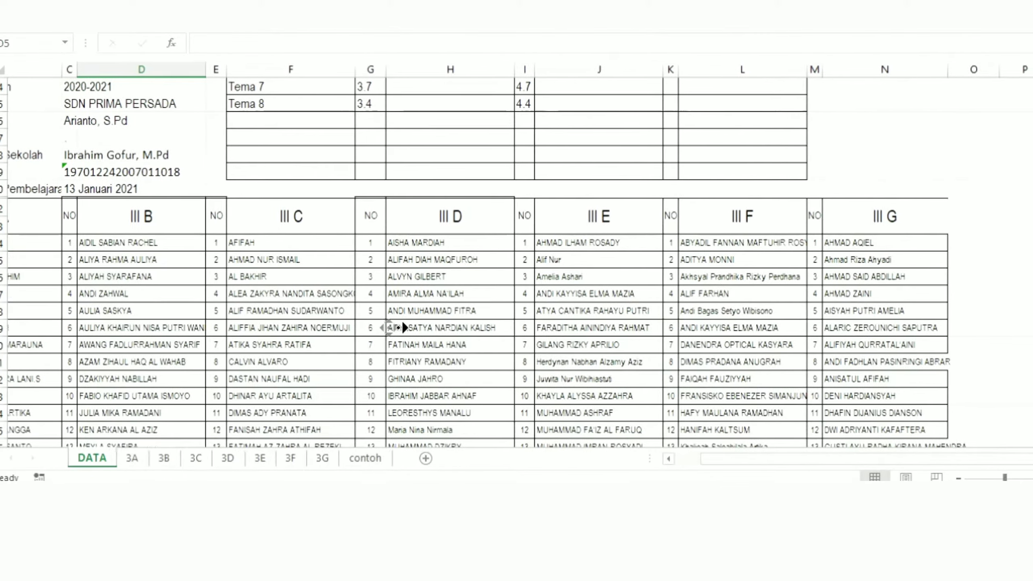
pyautogui.middleClick(396, 322)
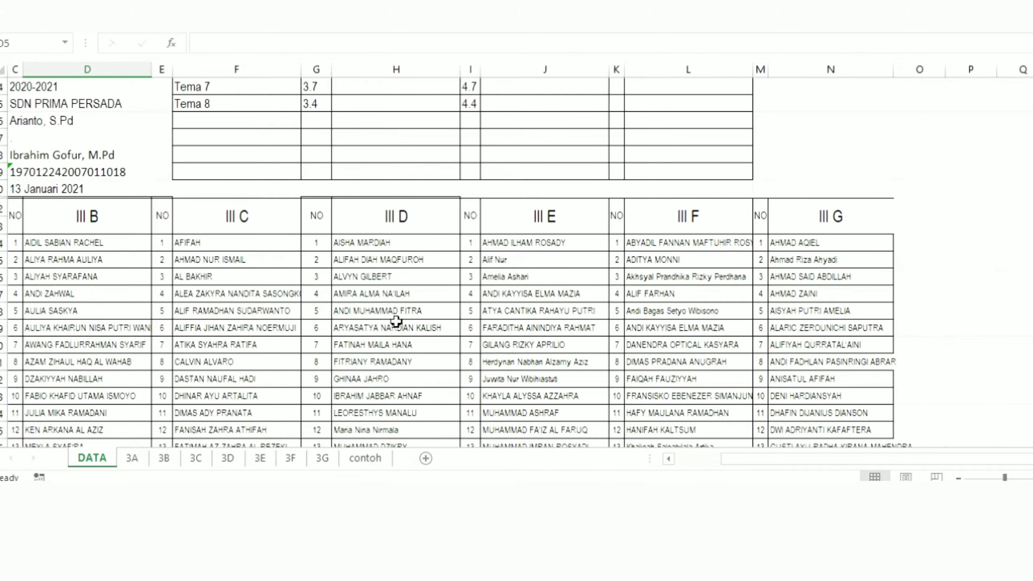
pyautogui.middleClick(686, 281)
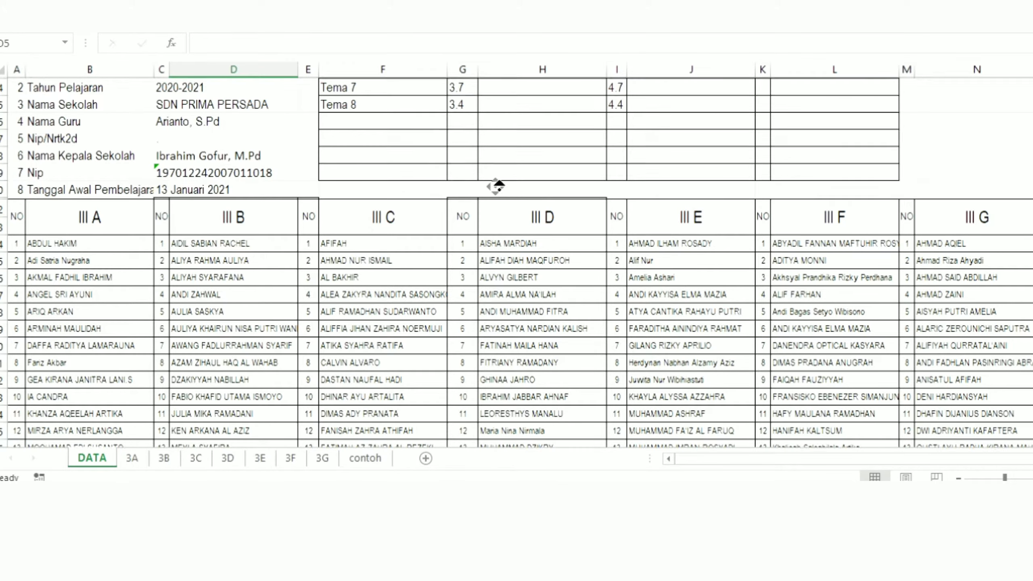
pyautogui.scroll(5, 496, 186)
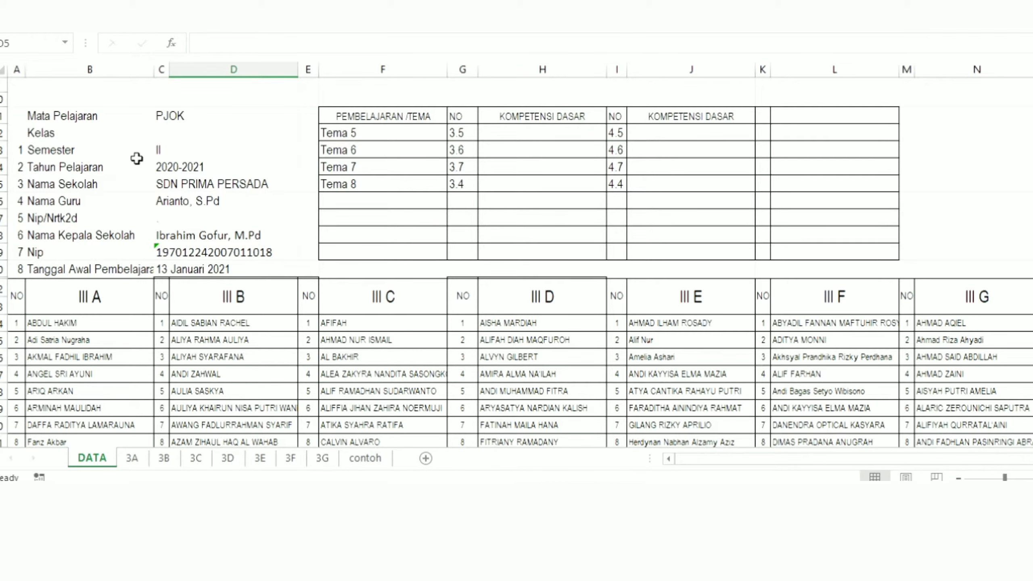
# Step: Review the filling instructions, the school identity block and the theme and basic competency table on the DATA sheet
pyautogui.scroll(2, 139, 159)
pyautogui.scroll(1, 107, 113)
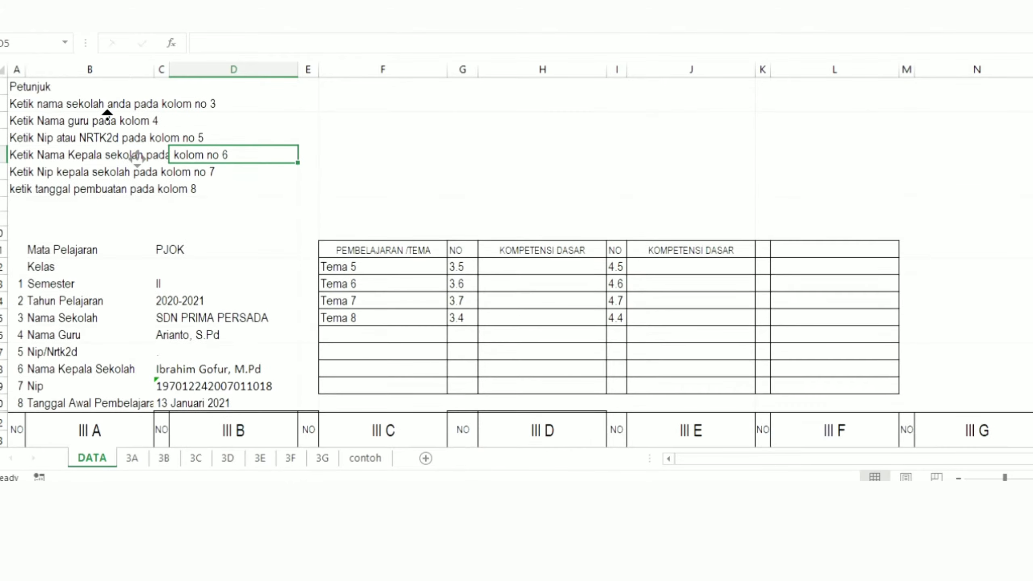
pyautogui.moveTo(20, 100); pyautogui.dragTo(105, 186)
pyautogui.click(98, 300)
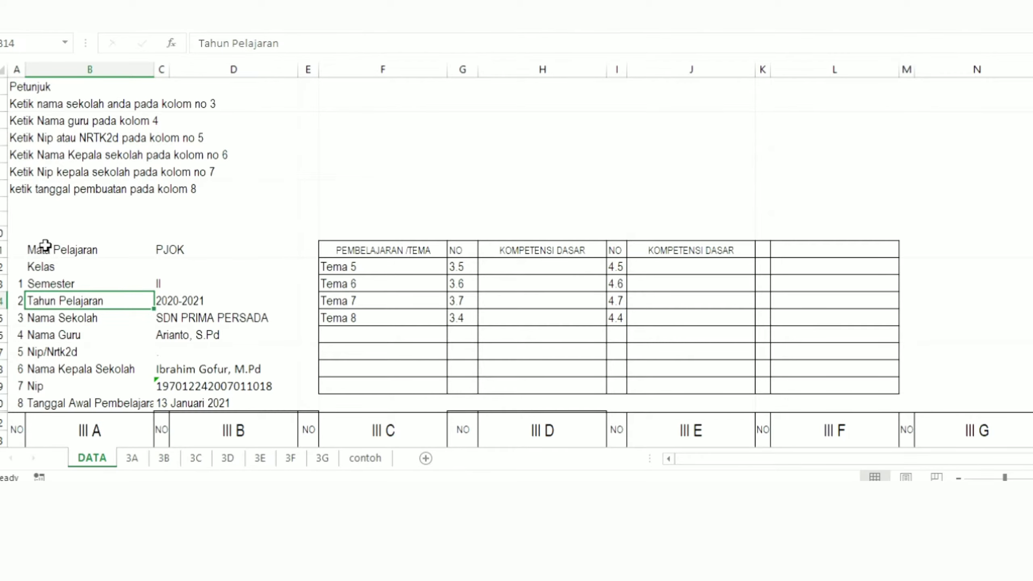
pyautogui.moveTo(46, 248); pyautogui.dragTo(175, 397)
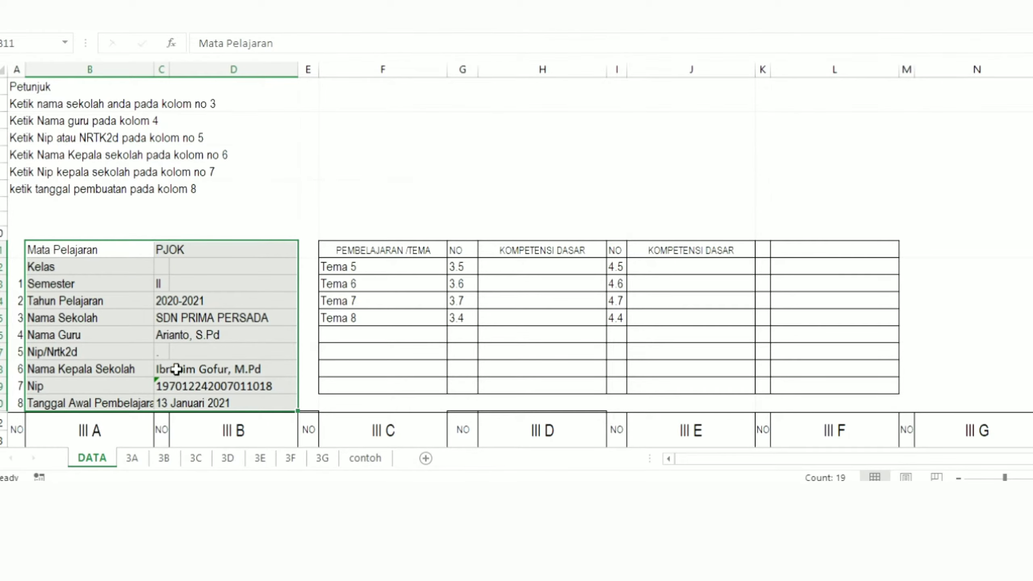
pyautogui.click(173, 336)
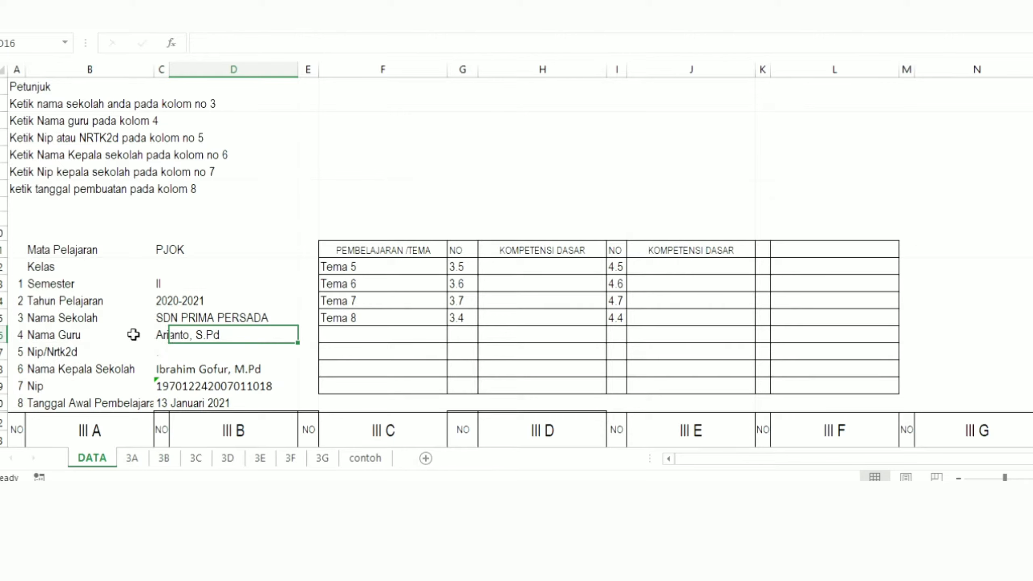
pyautogui.click(142, 370)
pyautogui.click(162, 385)
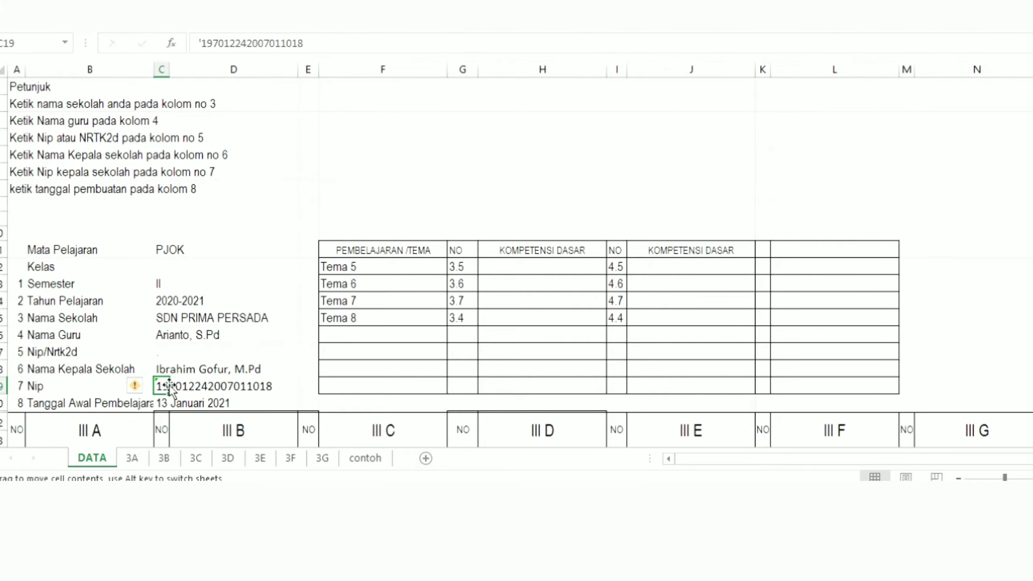
pyautogui.click(380, 338)
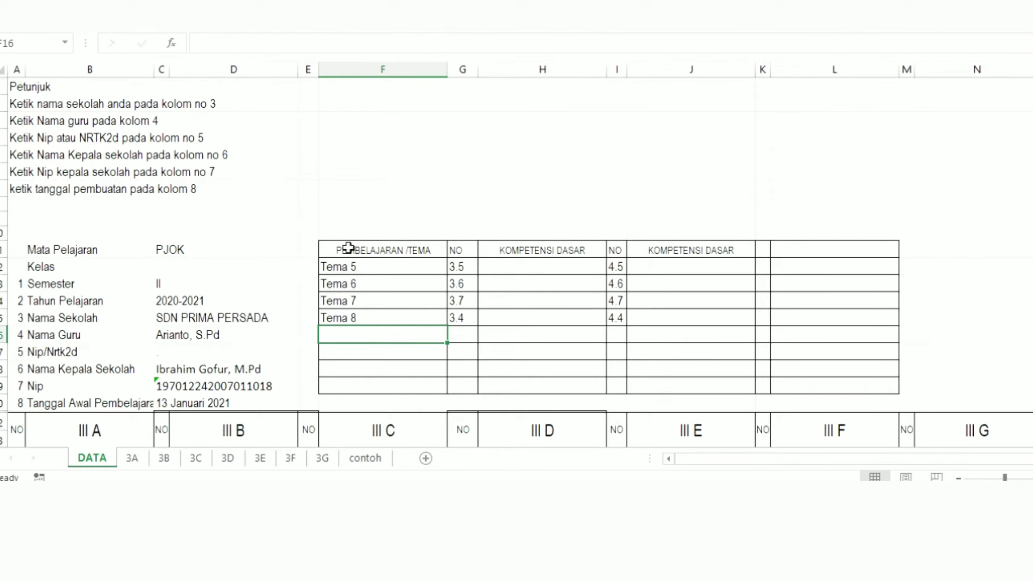
pyautogui.moveTo(348, 248); pyautogui.dragTo(666, 330)
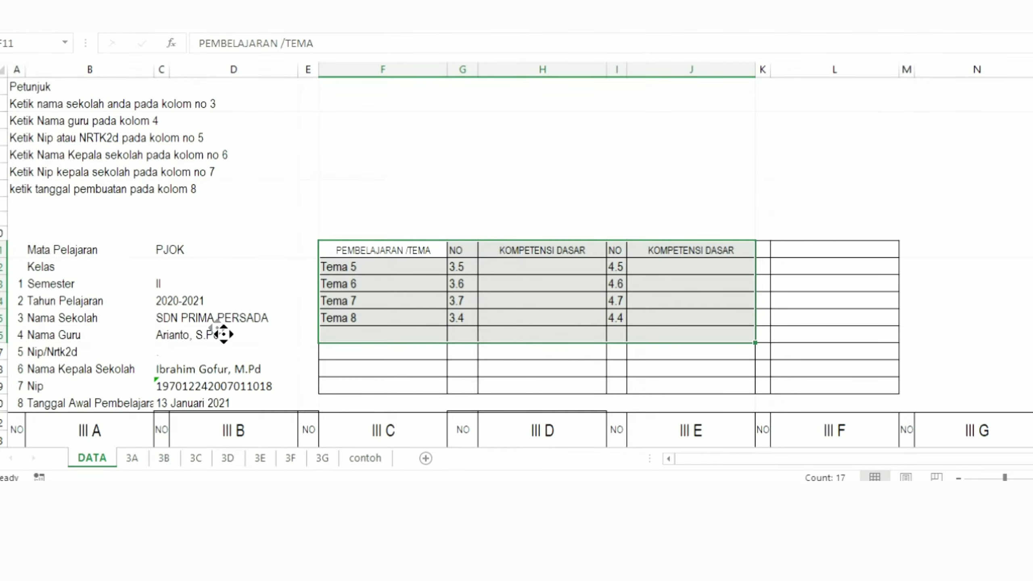
# Step: Examine the student names listed under class III A on the DATA sheet
pyautogui.scroll(-3, 223, 335)
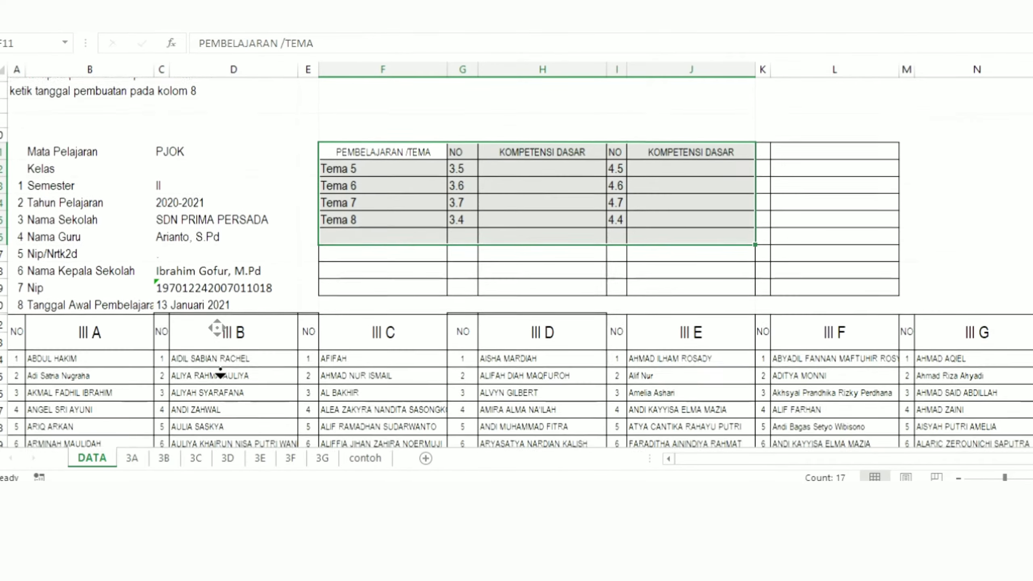
pyautogui.scroll(-1, 220, 373)
pyautogui.click(100, 340)
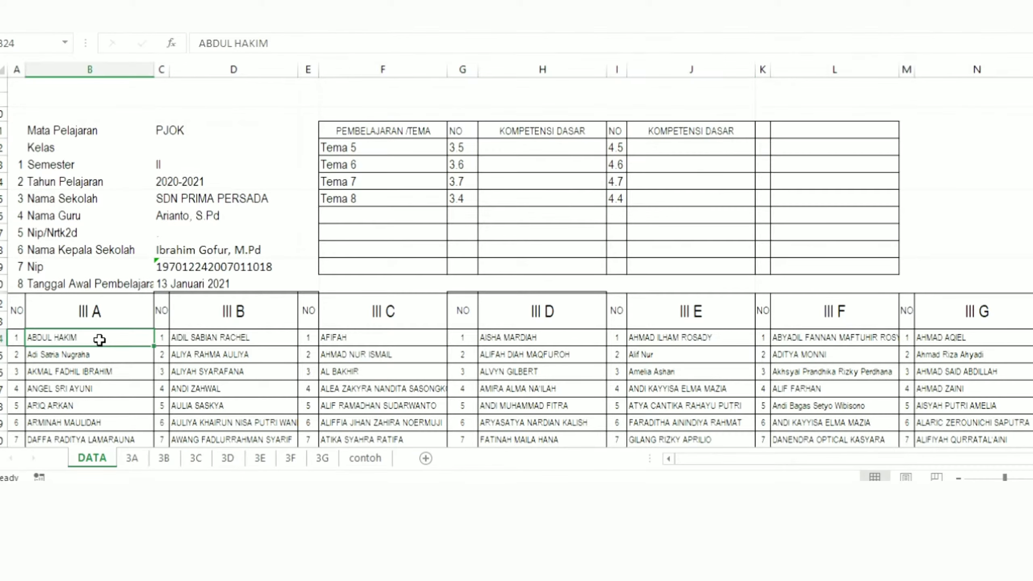
pyautogui.moveTo(100, 344); pyautogui.dragTo(102, 426)
pyautogui.middleClick(112, 386)
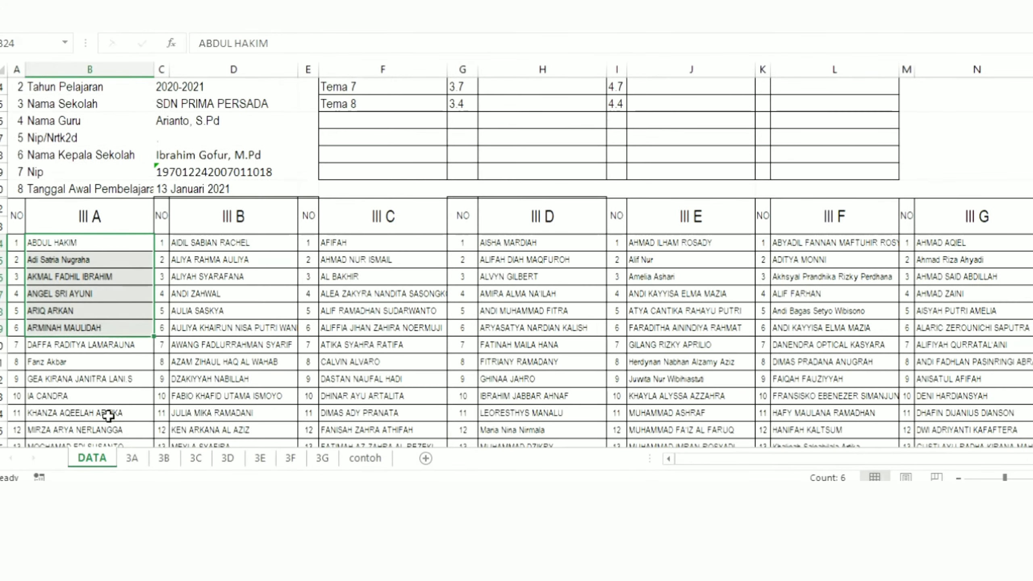
pyautogui.click(79, 270)
pyautogui.click(79, 270)
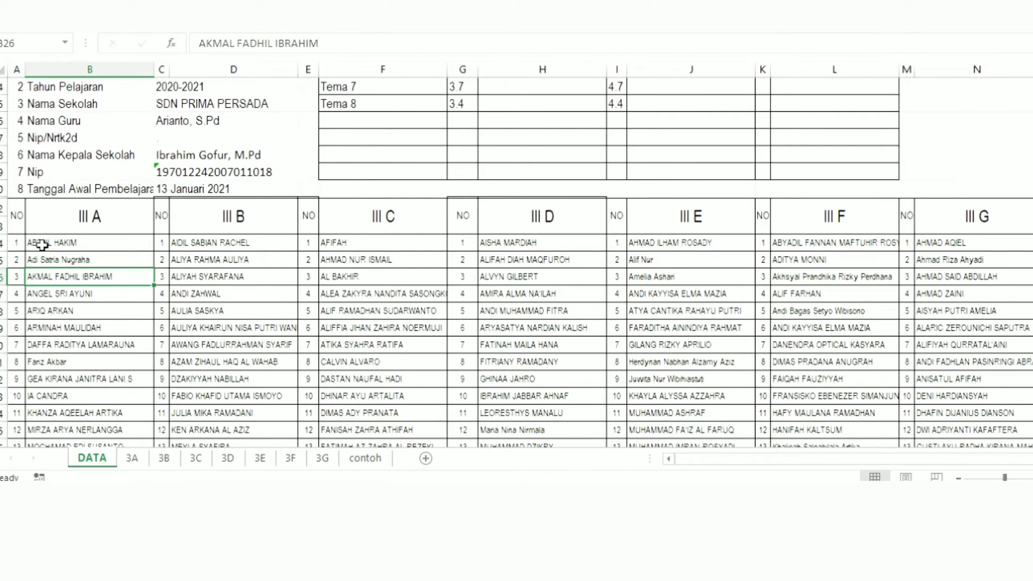
pyautogui.middleClick(89, 223)
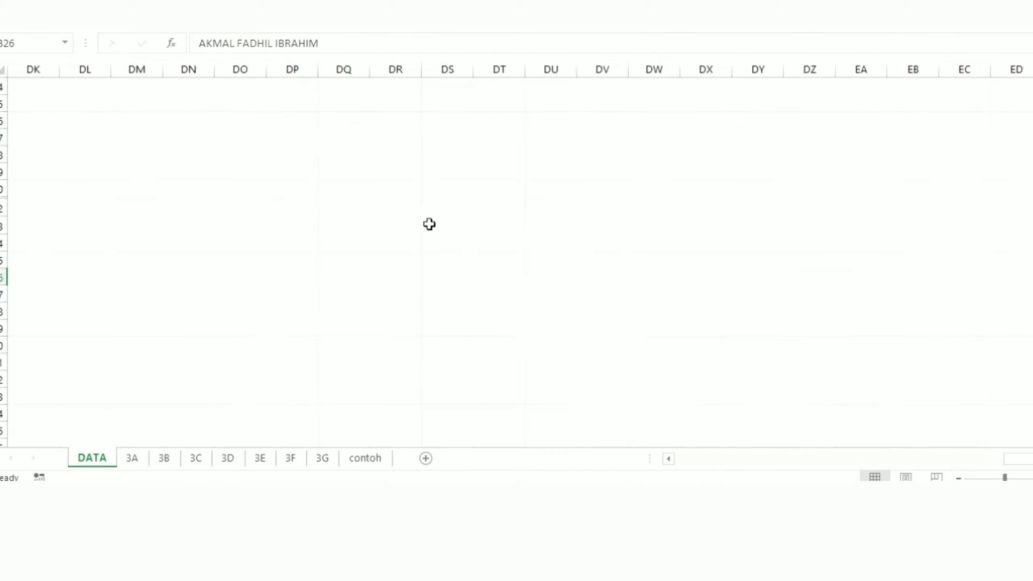
pyautogui.middleClick(526, 231)
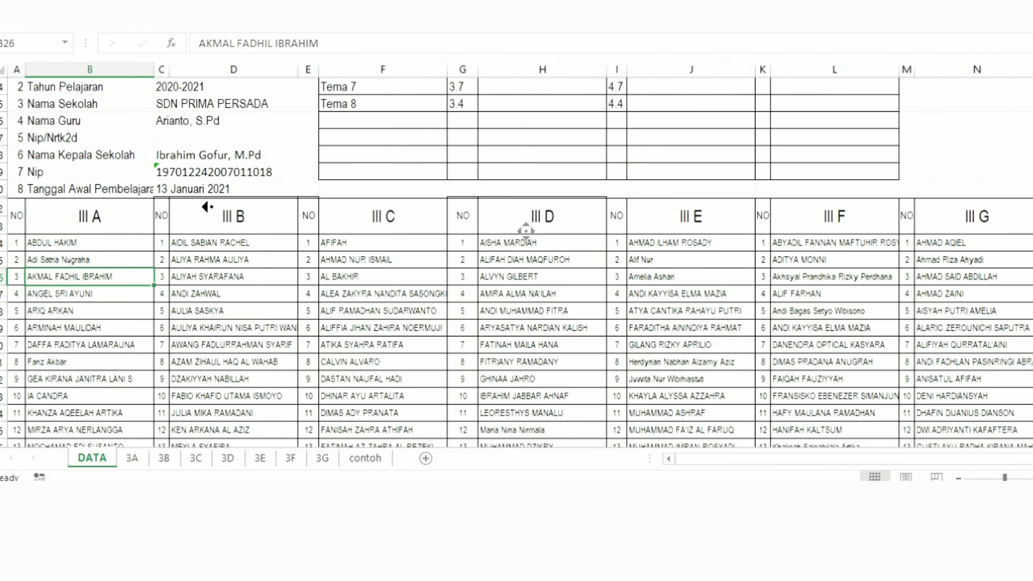
pyautogui.middleClick(203, 205)
pyautogui.click(197, 260)
pyautogui.middleClick(135, 256)
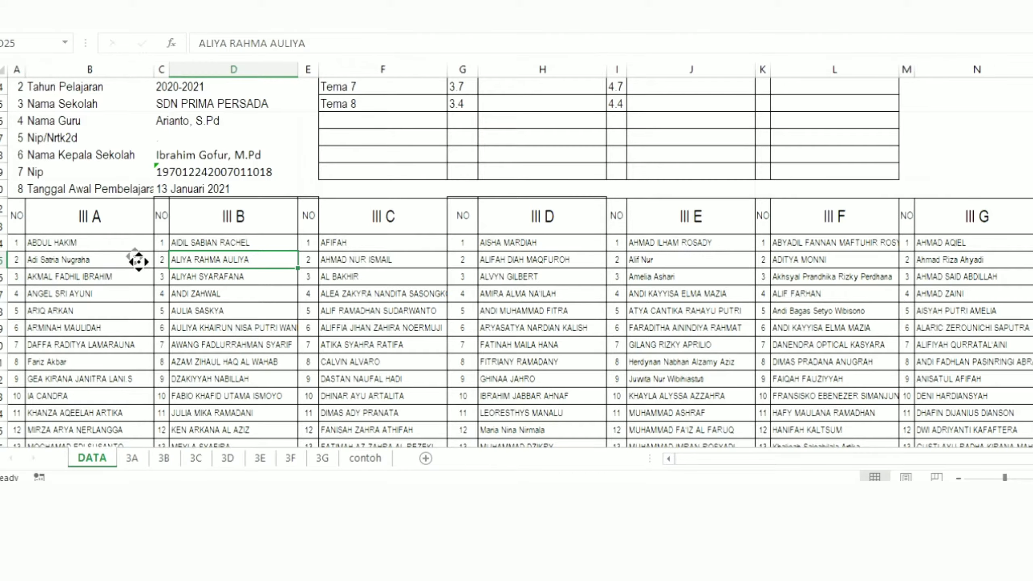
pyautogui.middleClick(761, 262)
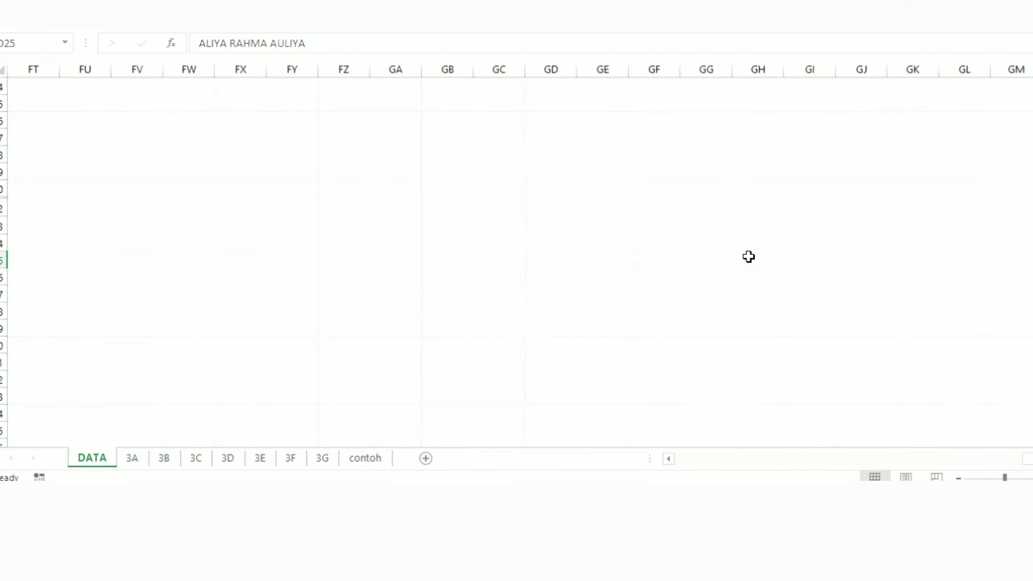
pyautogui.middleClick(748, 257)
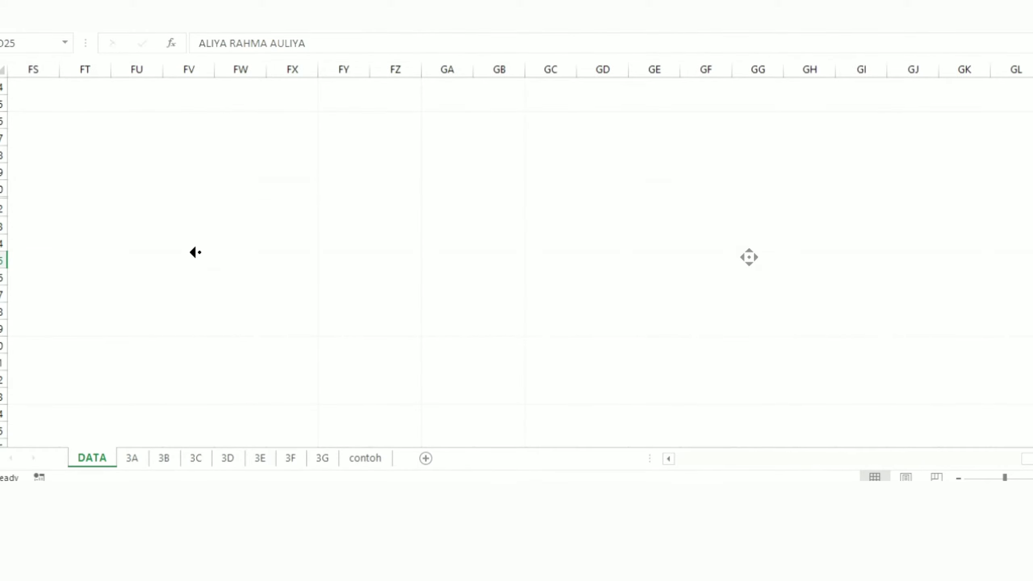
pyautogui.middleClick(184, 243)
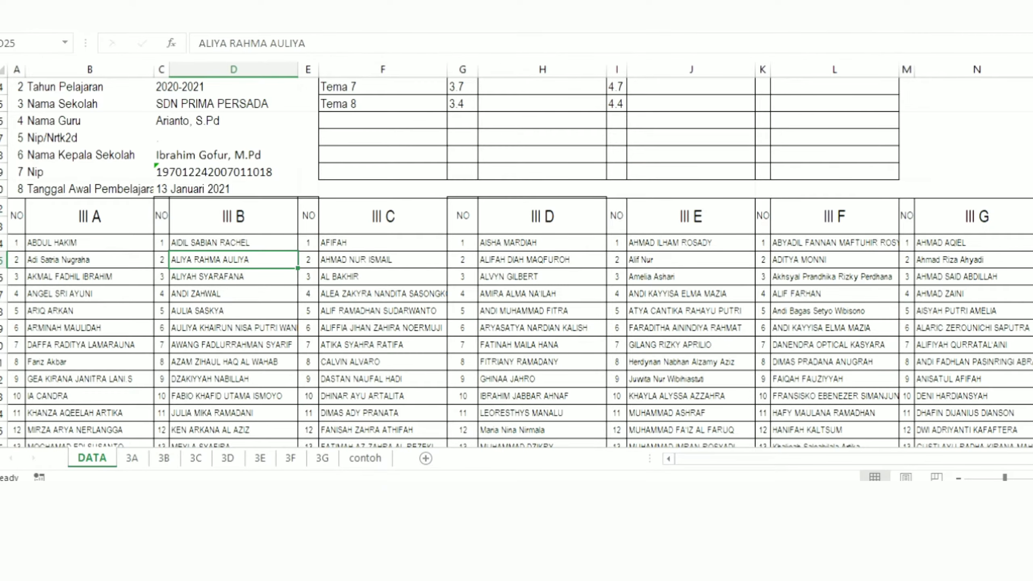
# Step: Check the class lists down to their last numbered rows, then select the III A heading cell
pyautogui.scroll(-5, 516, 265)
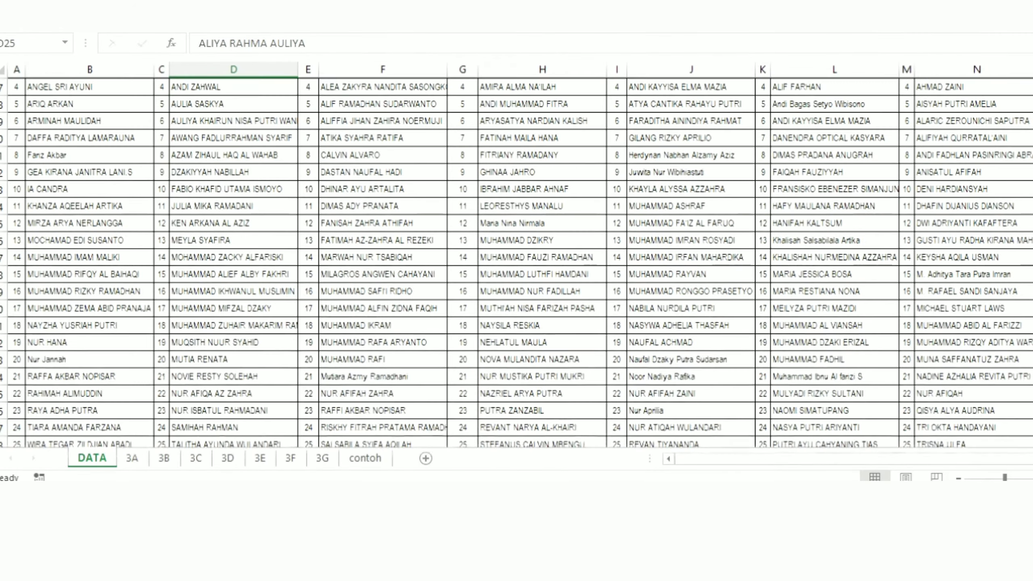
pyautogui.scroll(-2, 517, 264)
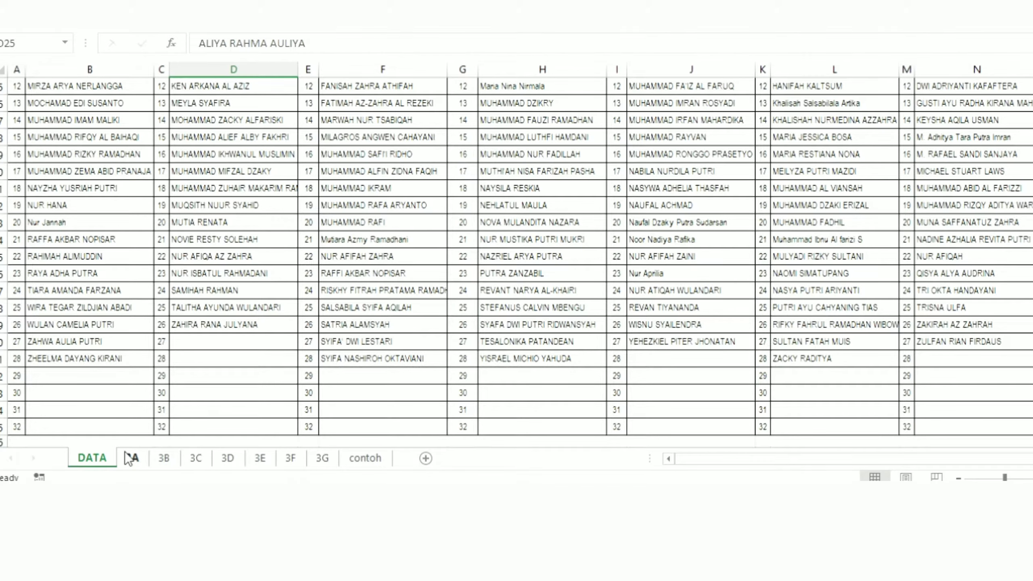
pyautogui.scroll(3, 516, 263)
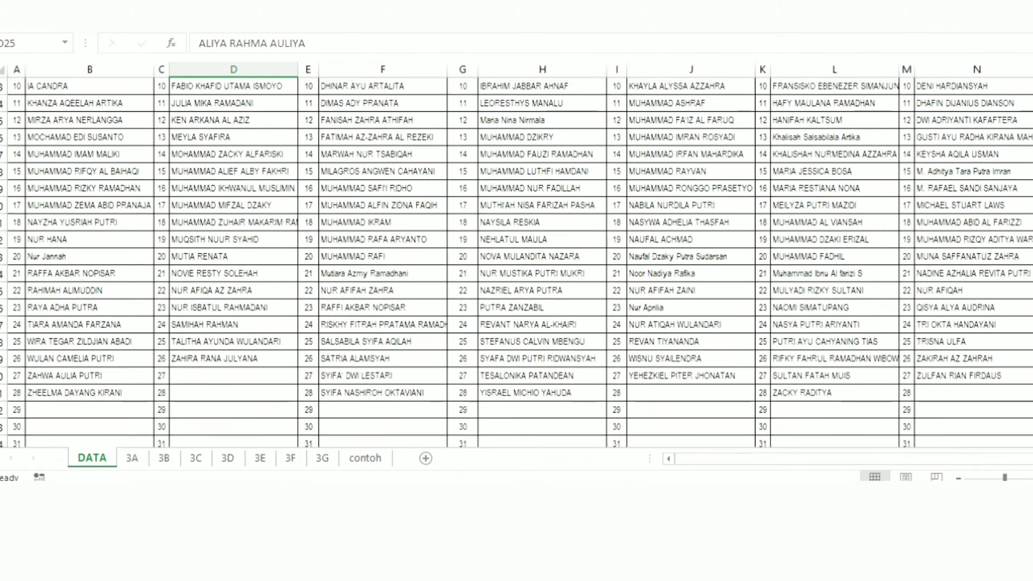
pyautogui.scroll(2, 516, 262)
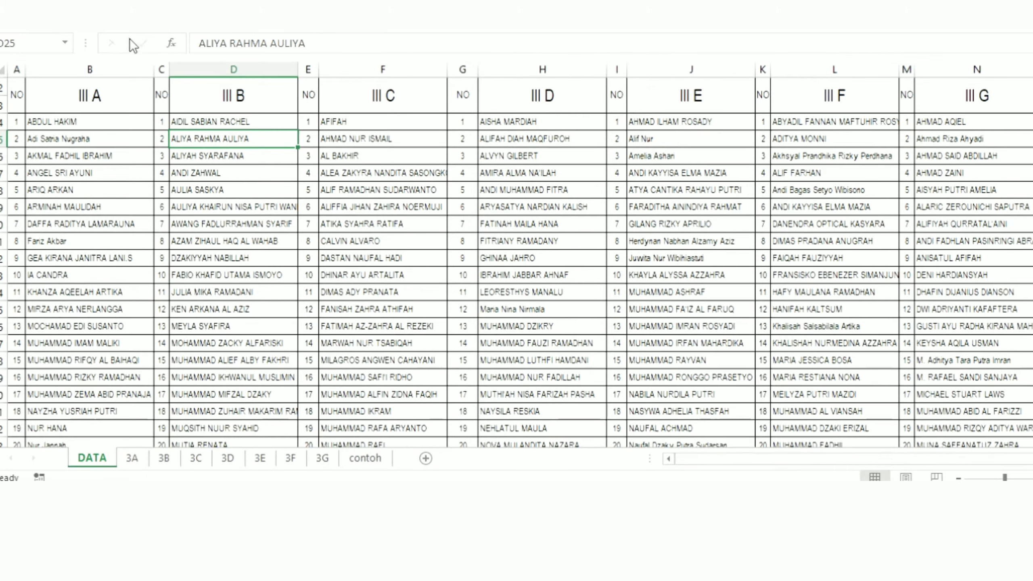
pyautogui.click(100, 94)
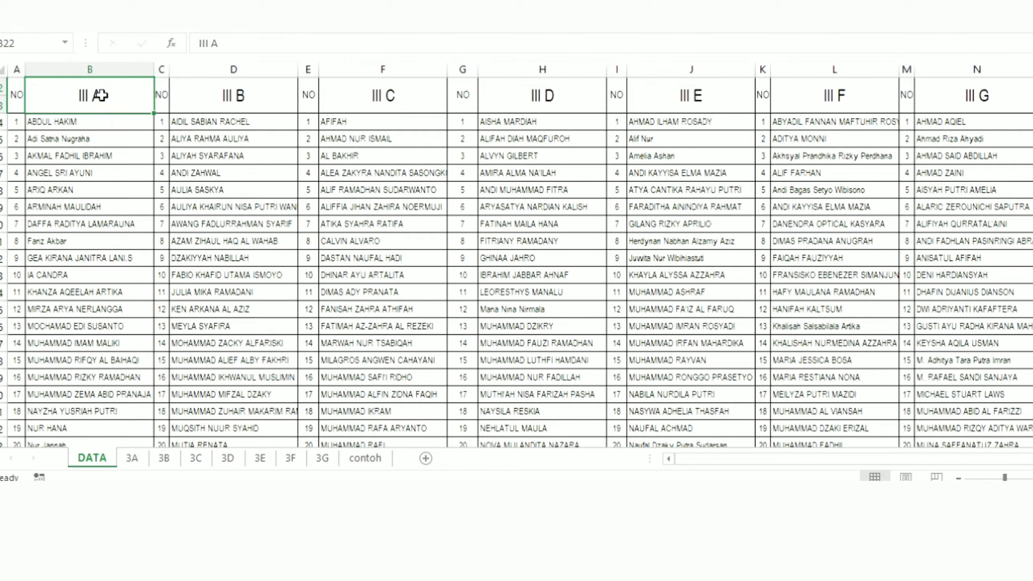
# Step: Look through the class grade sheets one after another from 3A to 3G
pyautogui.click(129, 459)
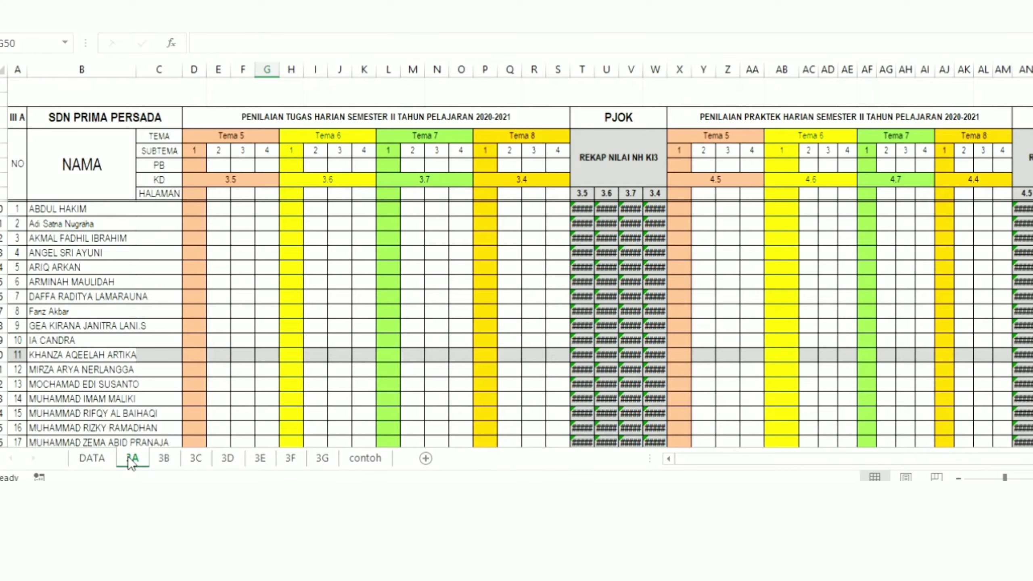
pyautogui.click(164, 458)
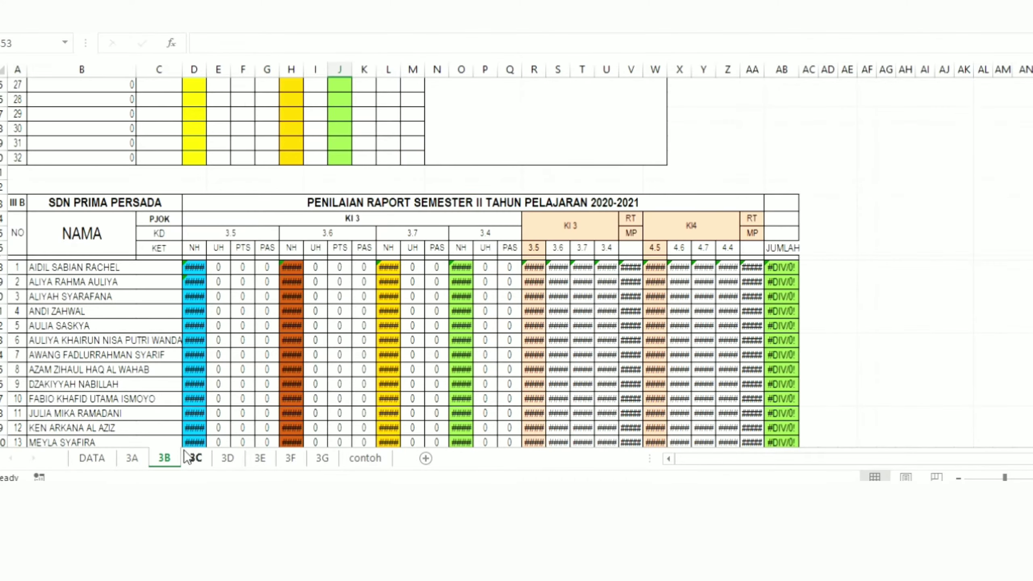
pyautogui.click(191, 457)
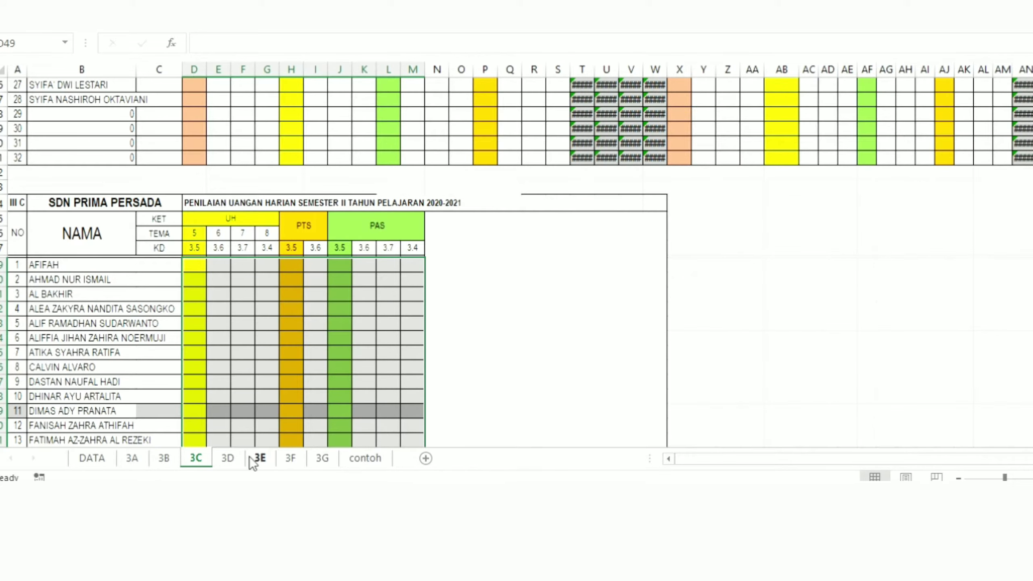
pyautogui.click(238, 458)
pyautogui.click(260, 459)
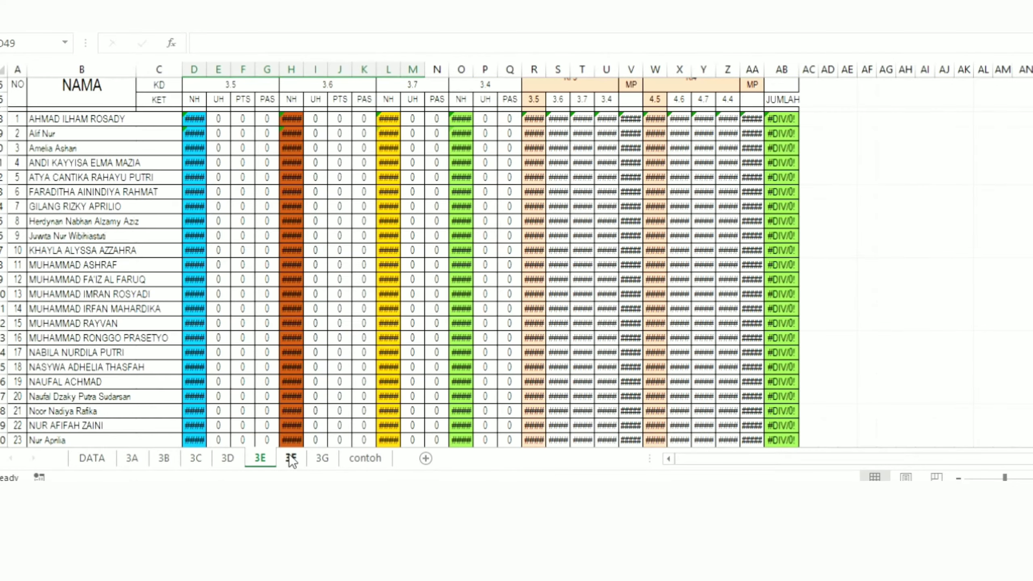
pyautogui.click(291, 458)
pyautogui.click(317, 457)
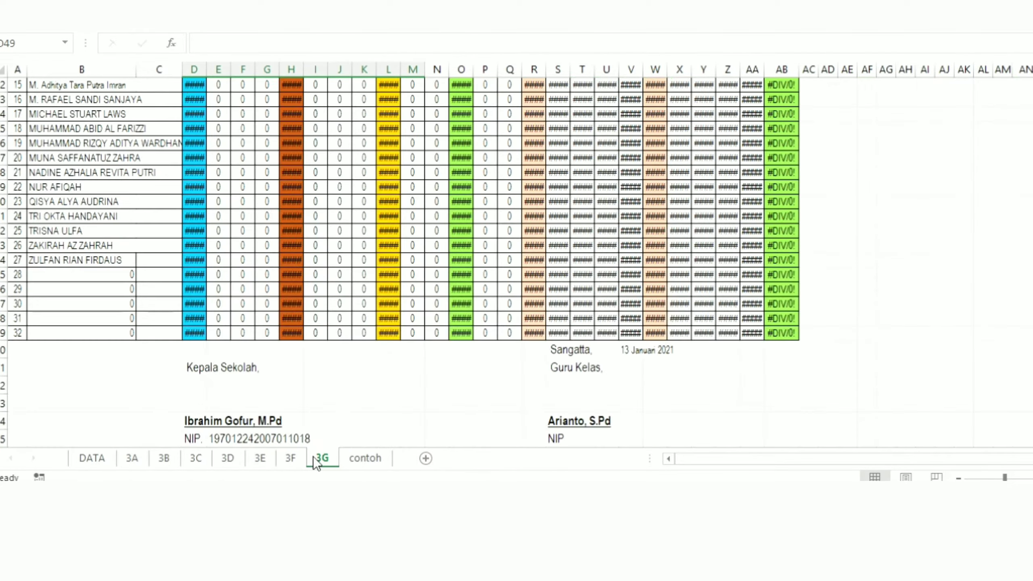
# Step: Inspect the formulas behind the student names and the class label on sheet 3A
pyautogui.click(134, 456)
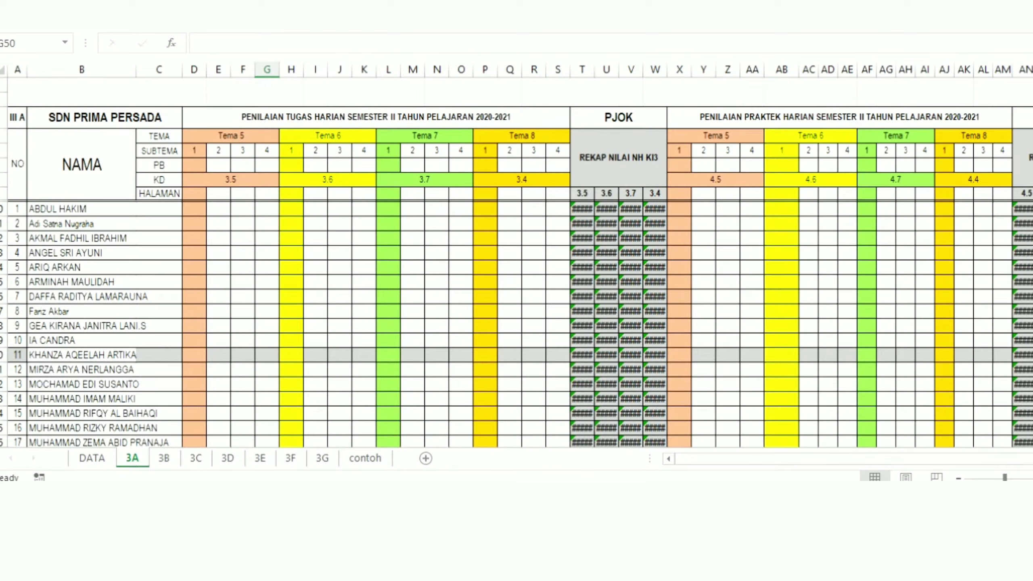
pyautogui.click(120, 300)
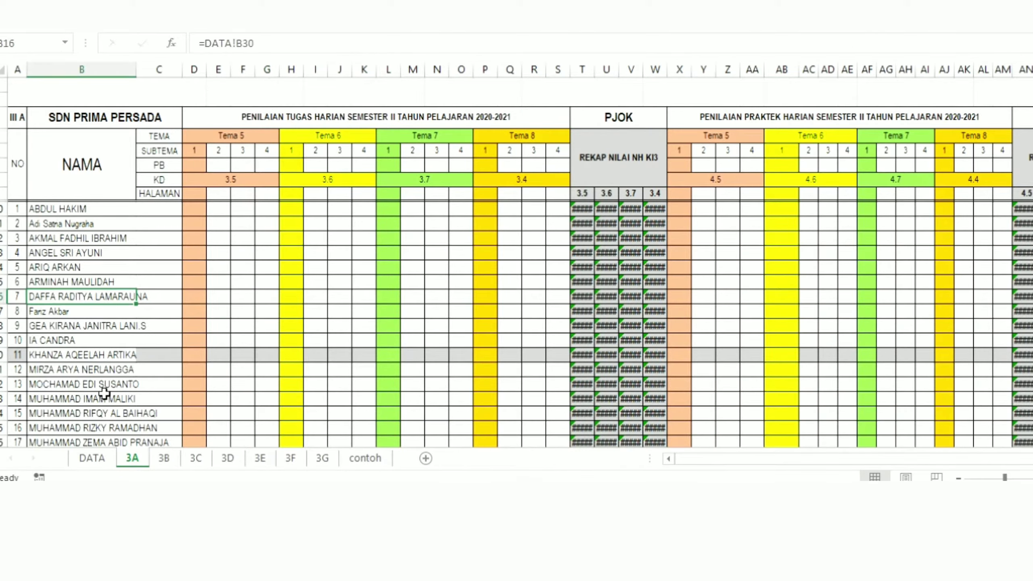
pyautogui.click(63, 209)
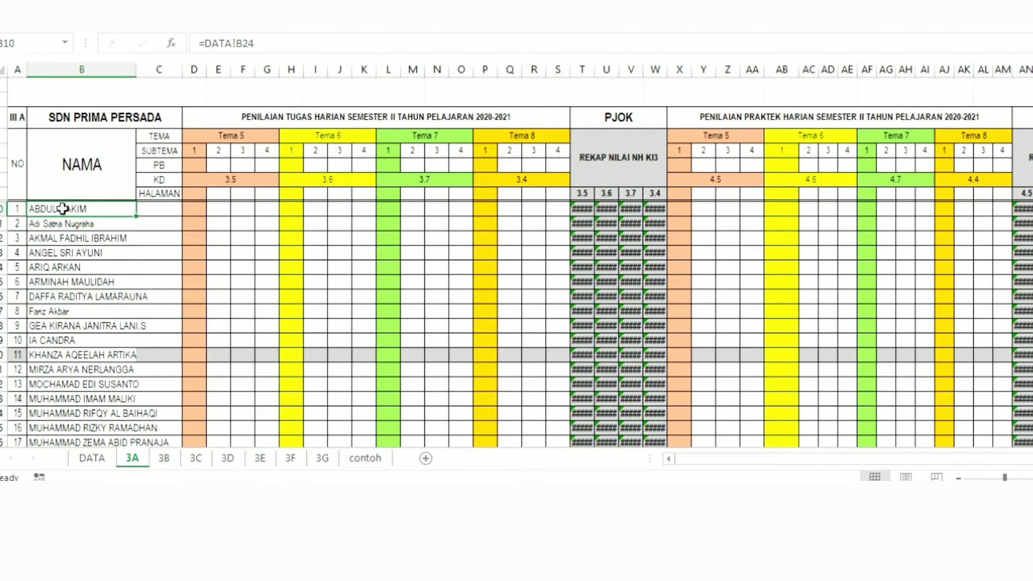
pyautogui.click(17, 119)
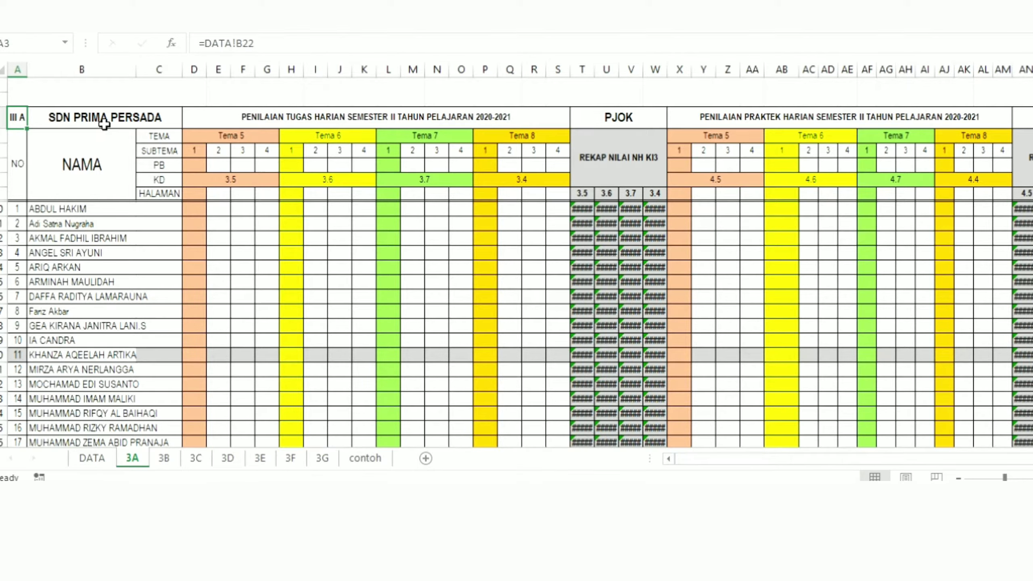
# Step: Inspect the school name and the semester II daily task and daily practice assessment headings on sheet 3A
pyautogui.click(104, 116)
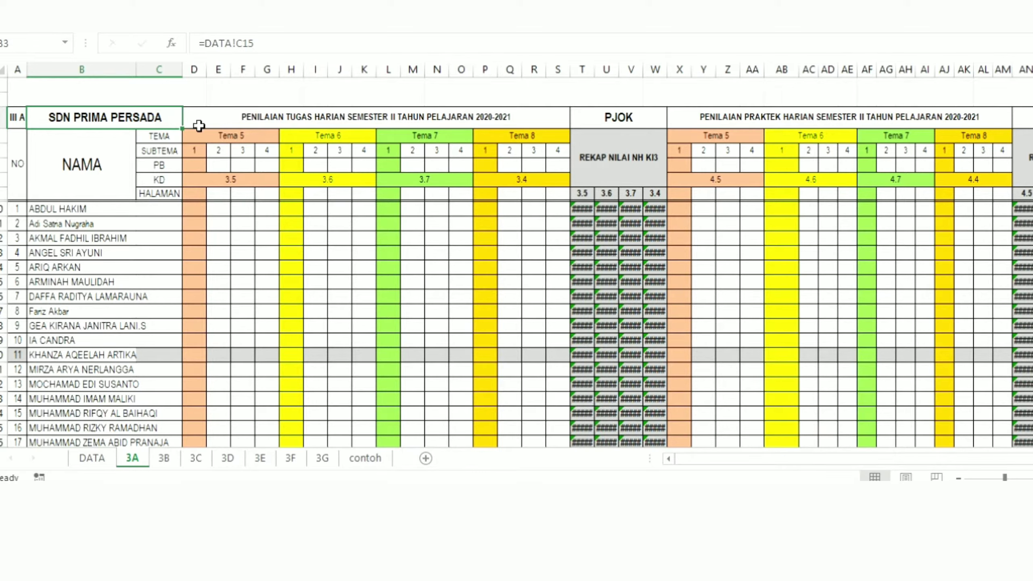
pyautogui.click(238, 119)
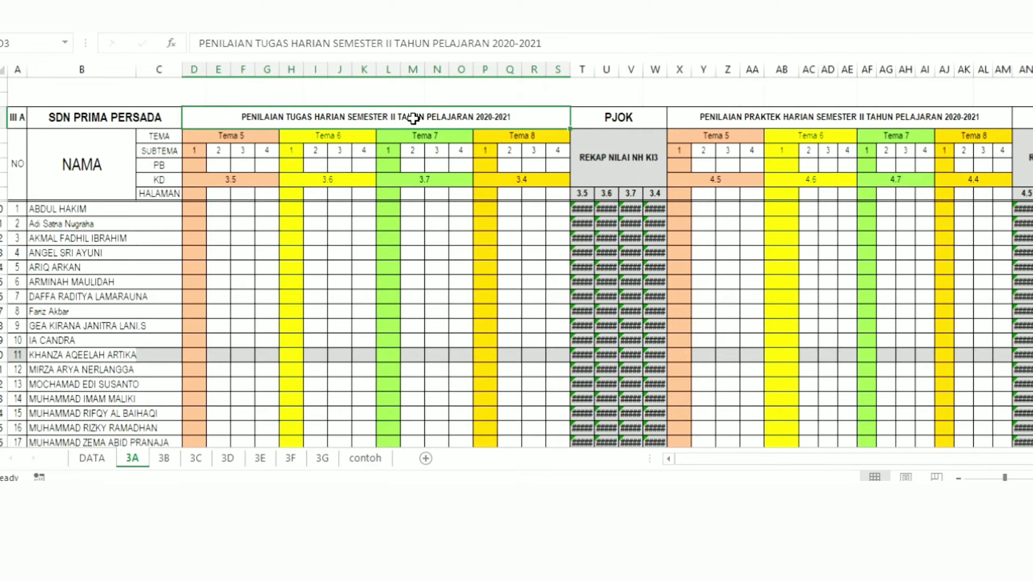
pyautogui.click(794, 117)
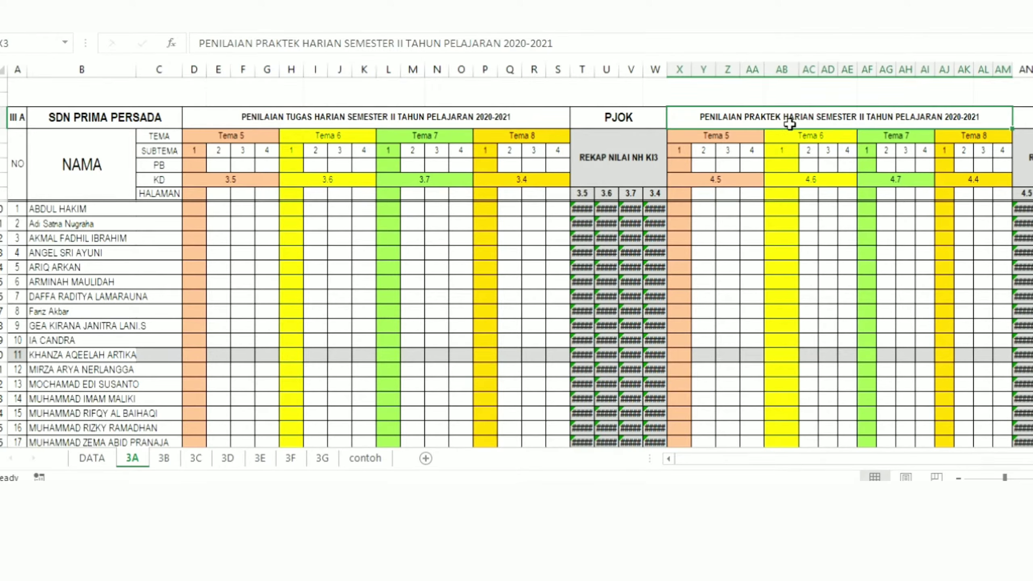
pyautogui.click(381, 118)
pyautogui.click(809, 116)
pyautogui.click(218, 193)
# Step: Examine the TEMA header row from Tema 5 to Tema 8 and the first KD cell in the task assessment section
pyautogui.click(149, 137)
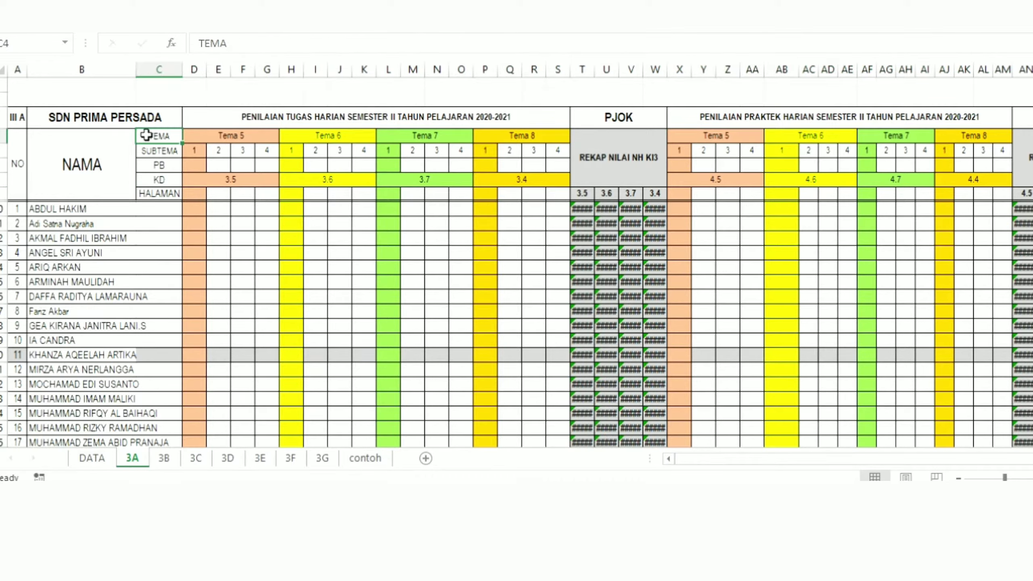
pyautogui.click(248, 137)
pyautogui.click(354, 137)
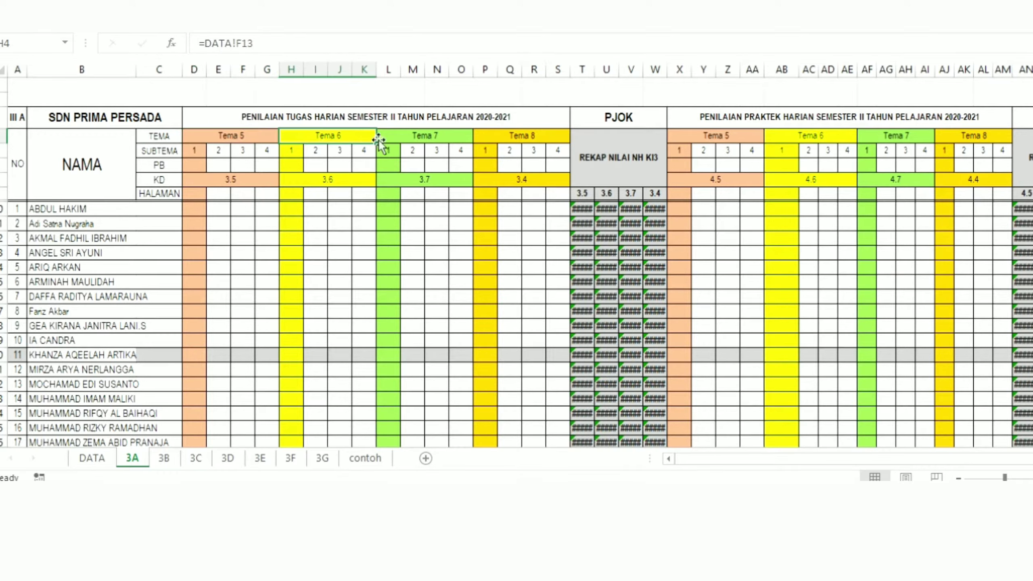
pyautogui.click(227, 132)
pyautogui.click(328, 140)
pyautogui.click(441, 137)
pyautogui.click(505, 135)
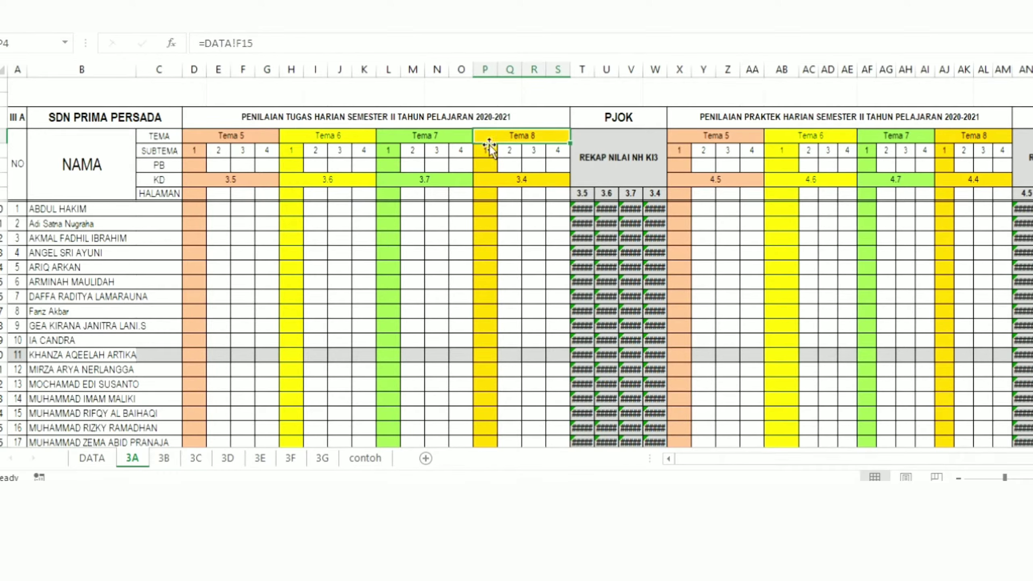
pyautogui.click(261, 178)
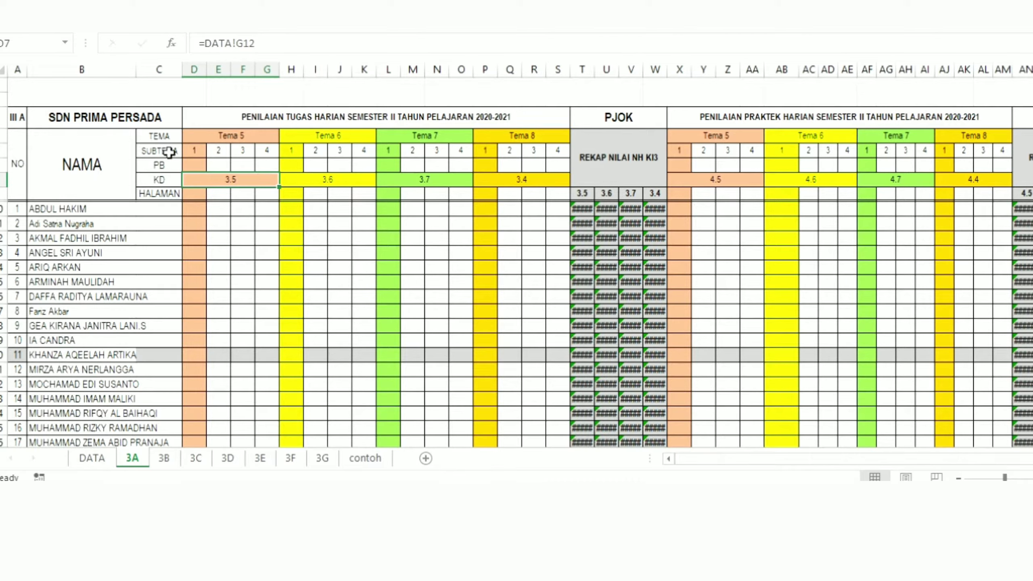
# Step: Look over the SUBTEMA numbers 1 to 4 under Tema 5 and the neighbouring theme headings
pyautogui.click(169, 152)
pyautogui.click(198, 151)
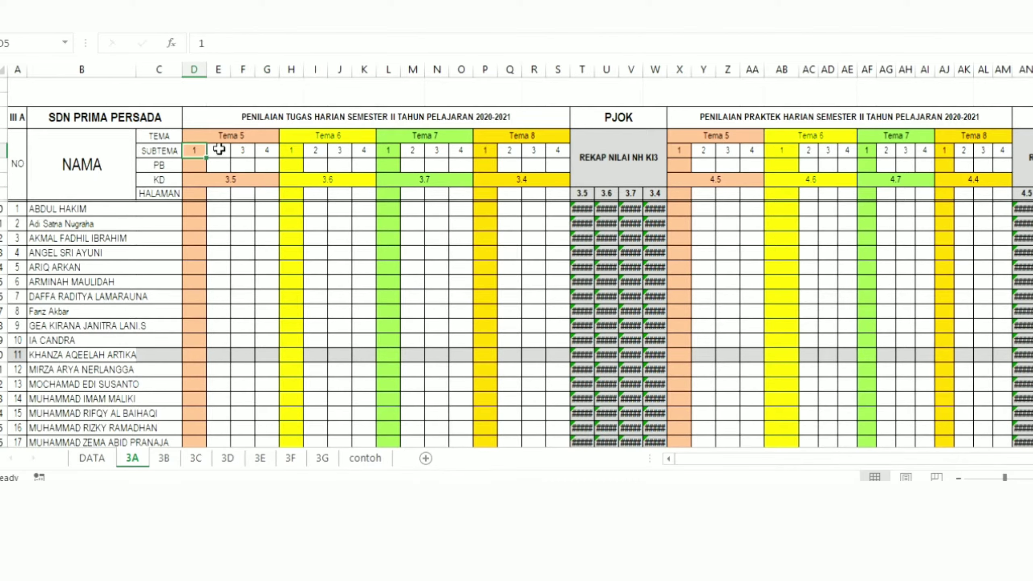
pyautogui.click(221, 150)
pyautogui.click(246, 151)
pyautogui.click(266, 151)
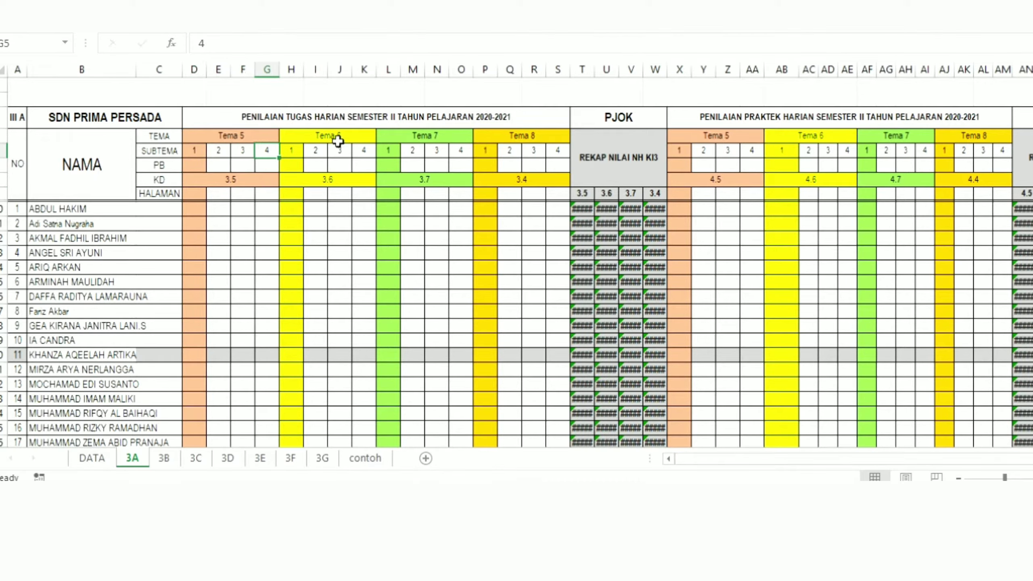
pyautogui.click(358, 138)
pyautogui.click(438, 137)
# Step: Enter 3 in the PB row under subtheme 1 of Tema 5
pyautogui.click(195, 165)
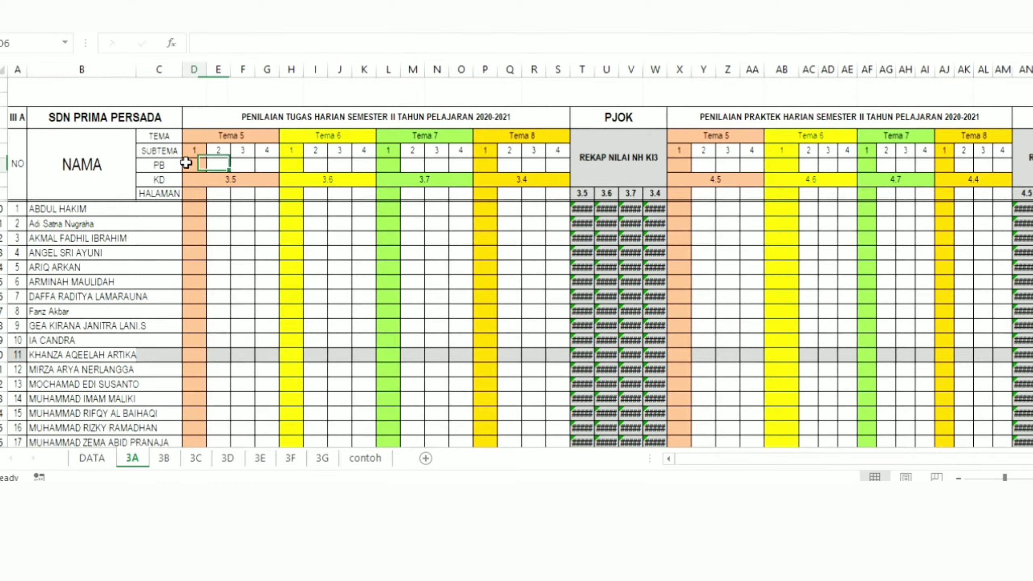
pyautogui.click(170, 164)
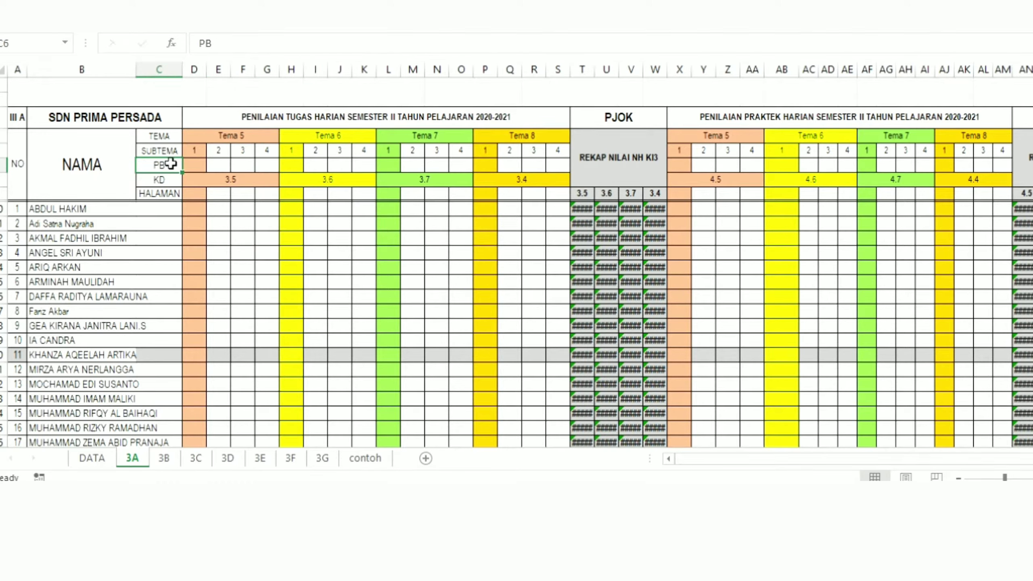
pyautogui.click(195, 163)
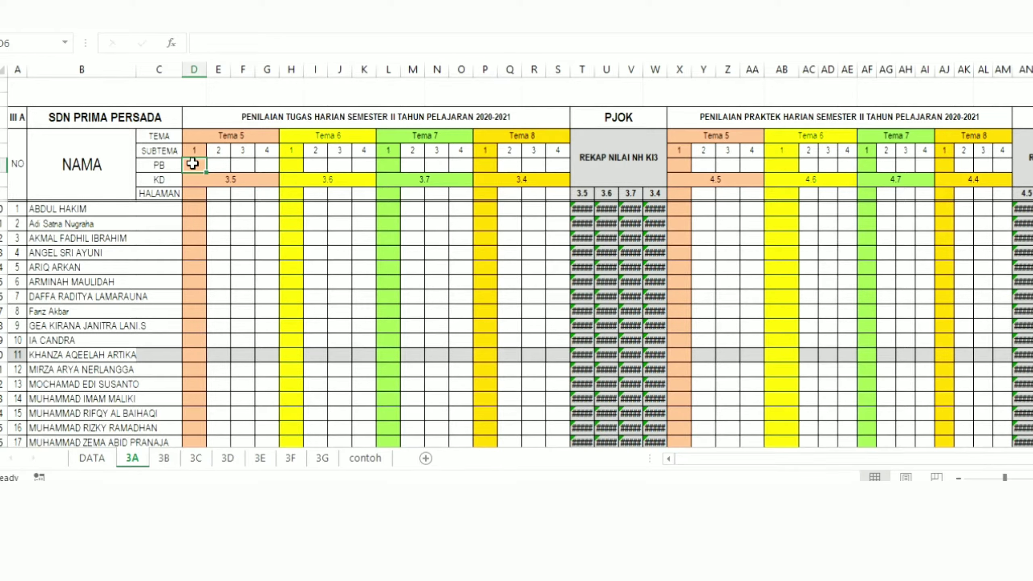
pyautogui.write('3')
pyautogui.click(214, 209)
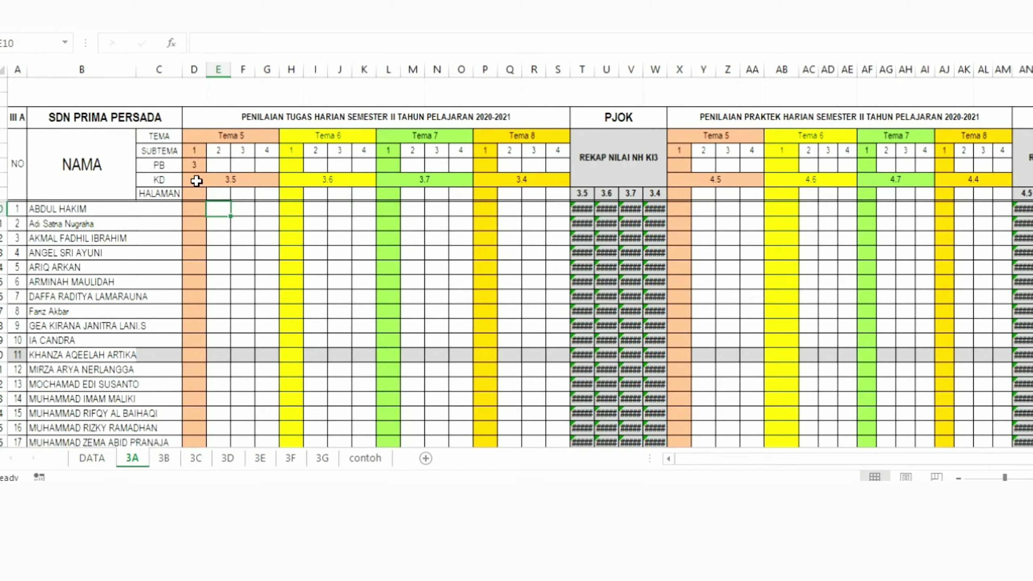
# Step: Check the KD cell for Tema 5 and the HALAMAN row with its first cell under subtheme 1
pyautogui.click(227, 176)
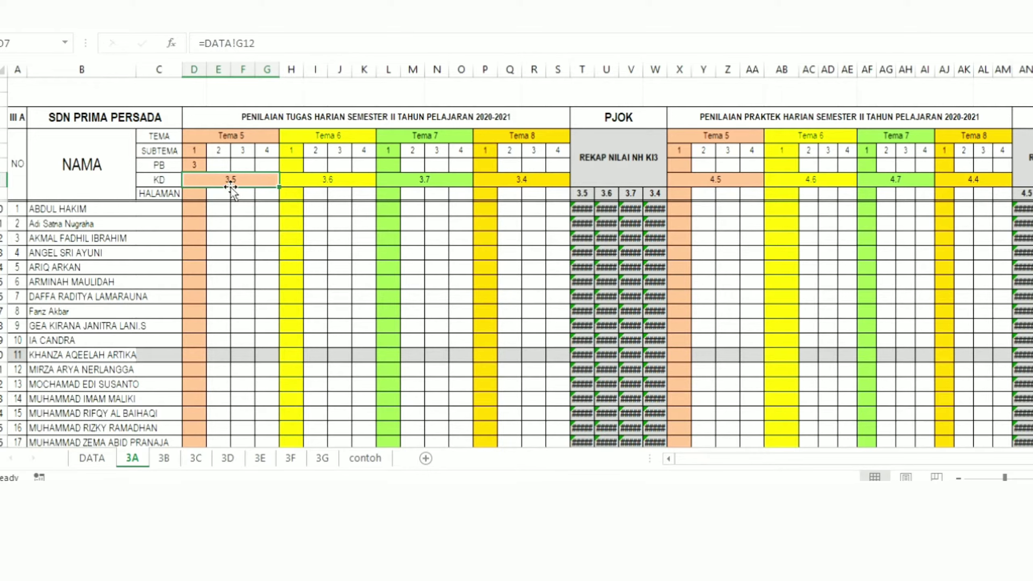
pyautogui.click(162, 194)
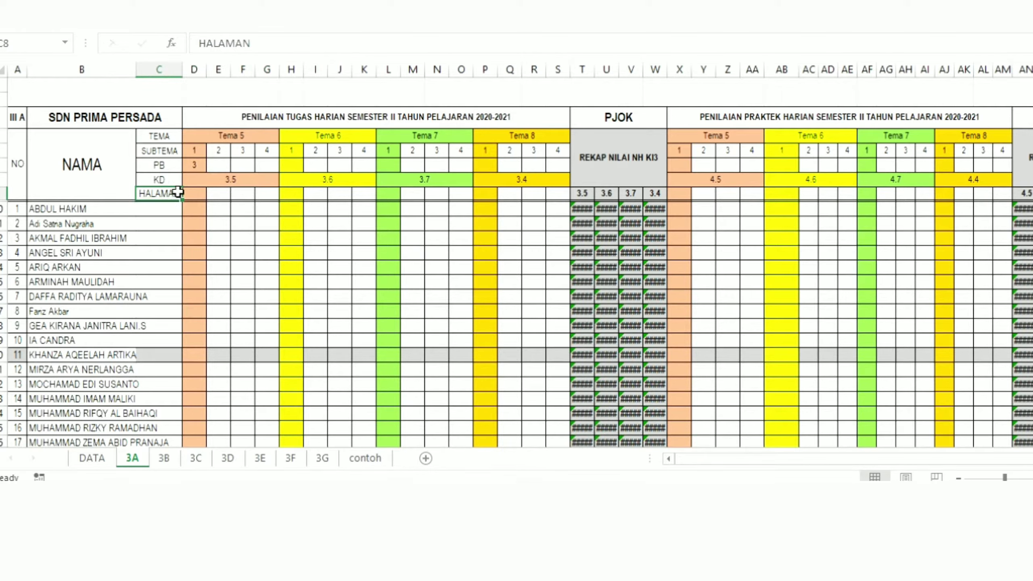
pyautogui.click(195, 193)
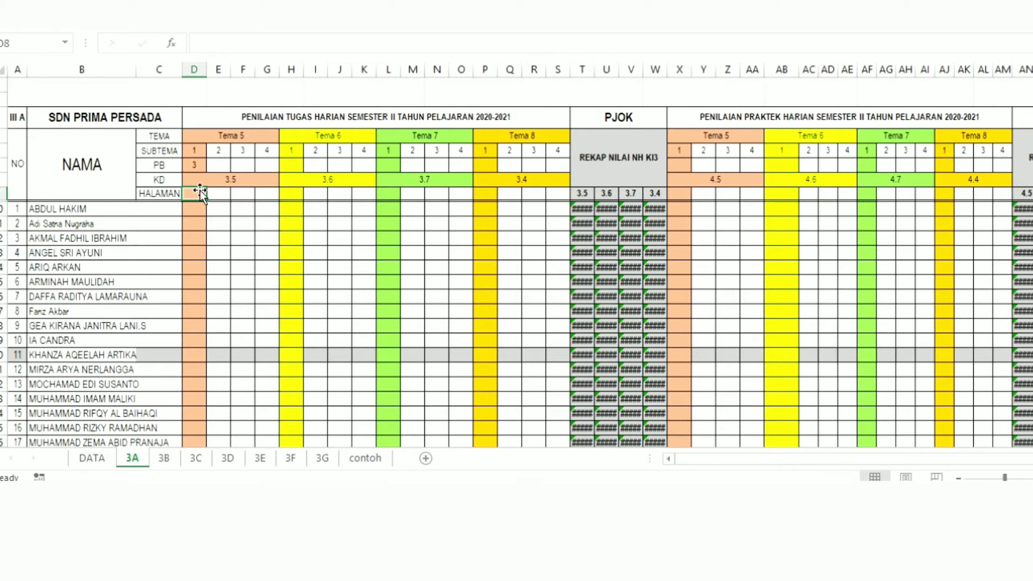
pyautogui.click(182, 224)
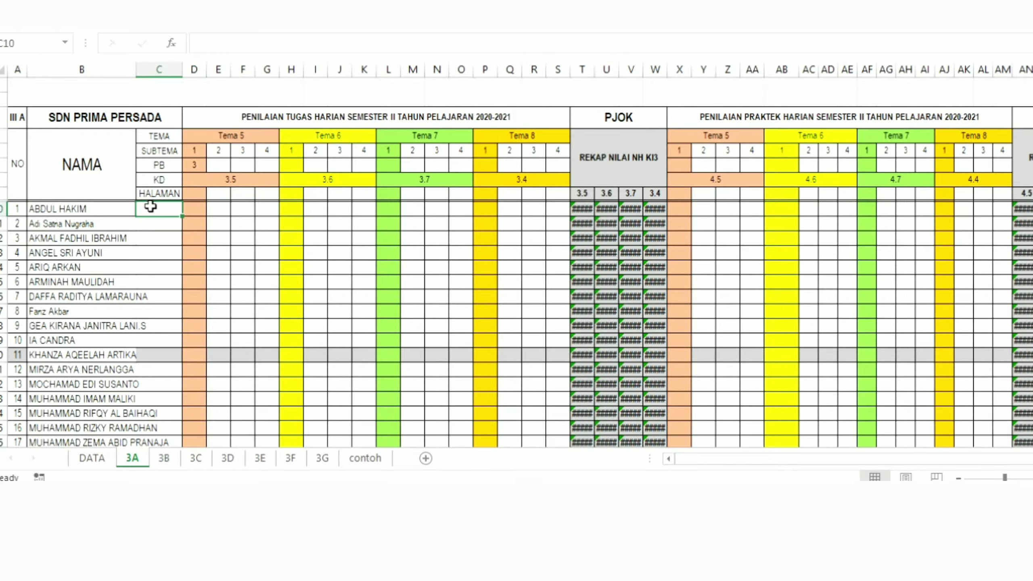
# Step: Inspect the formulas behind several student names in the NAMA column of sheet 3A
pyautogui.click(88, 209)
pyautogui.click(63, 264)
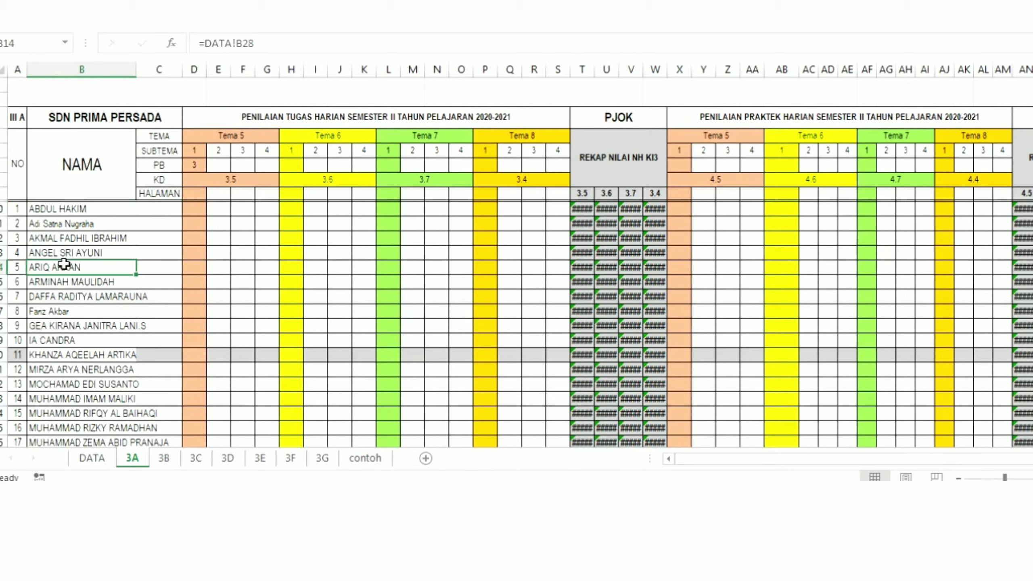
pyautogui.moveTo(58, 209); pyautogui.dragTo(86, 308)
pyautogui.click(99, 208)
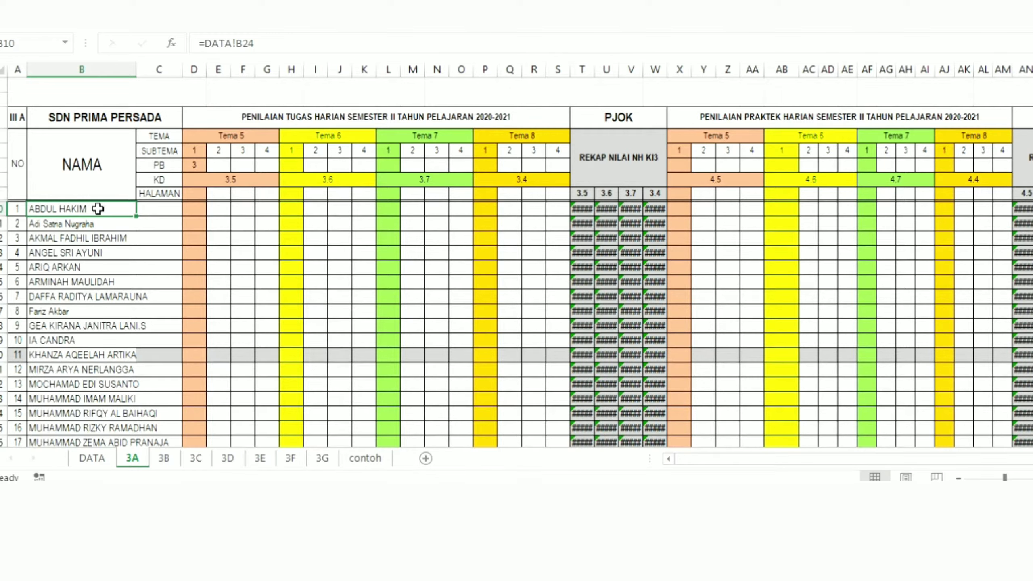
pyautogui.click(80, 252)
pyautogui.click(91, 205)
pyautogui.click(77, 282)
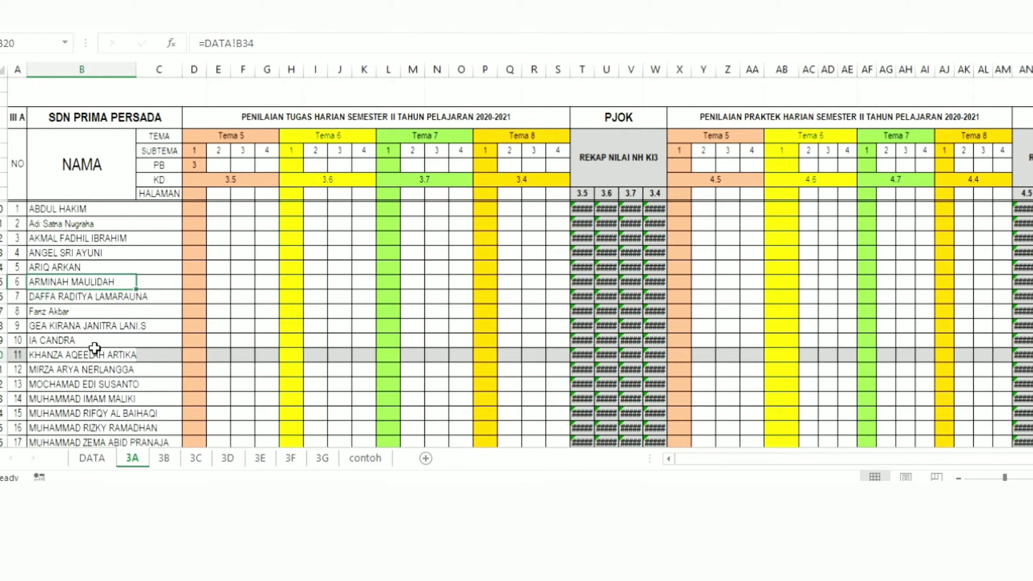
pyautogui.click(92, 354)
pyautogui.click(65, 208)
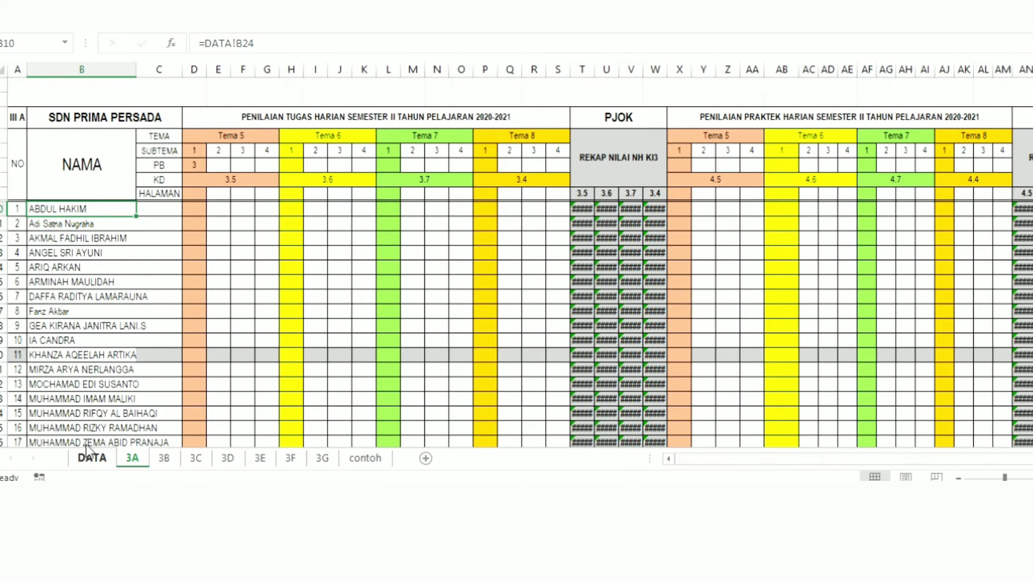
# Step: Compare the III A student names on the DATA sheet with the linked names on sheet 3A
pyautogui.click(87, 456)
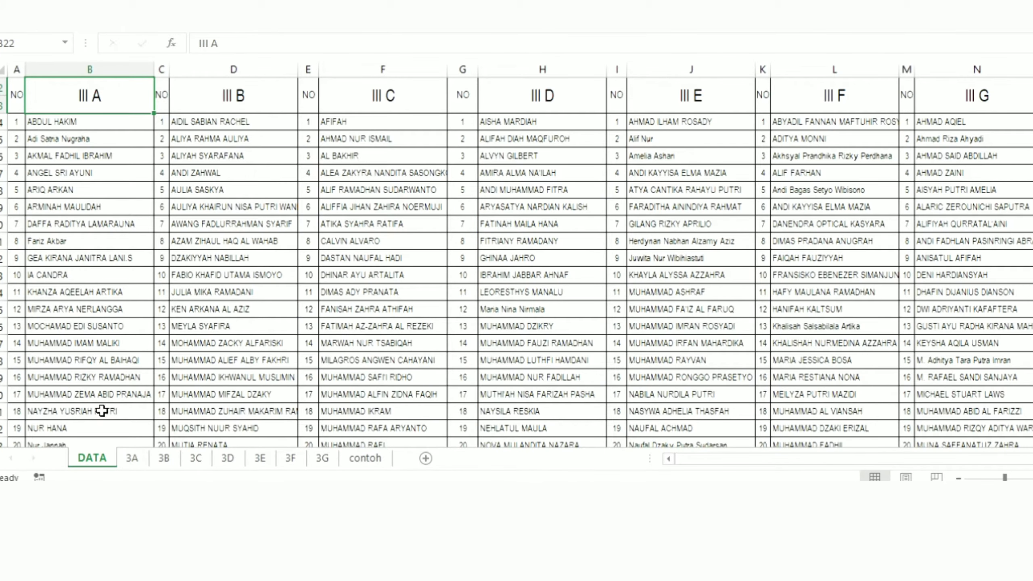
pyautogui.click(45, 122)
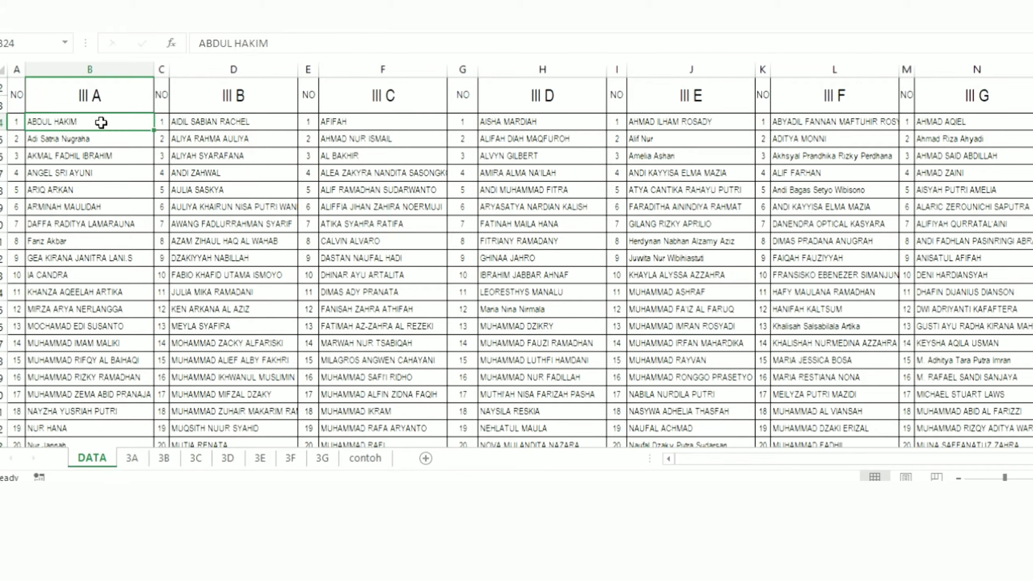
pyautogui.moveTo(100, 122); pyautogui.dragTo(98, 344)
pyautogui.click(66, 117)
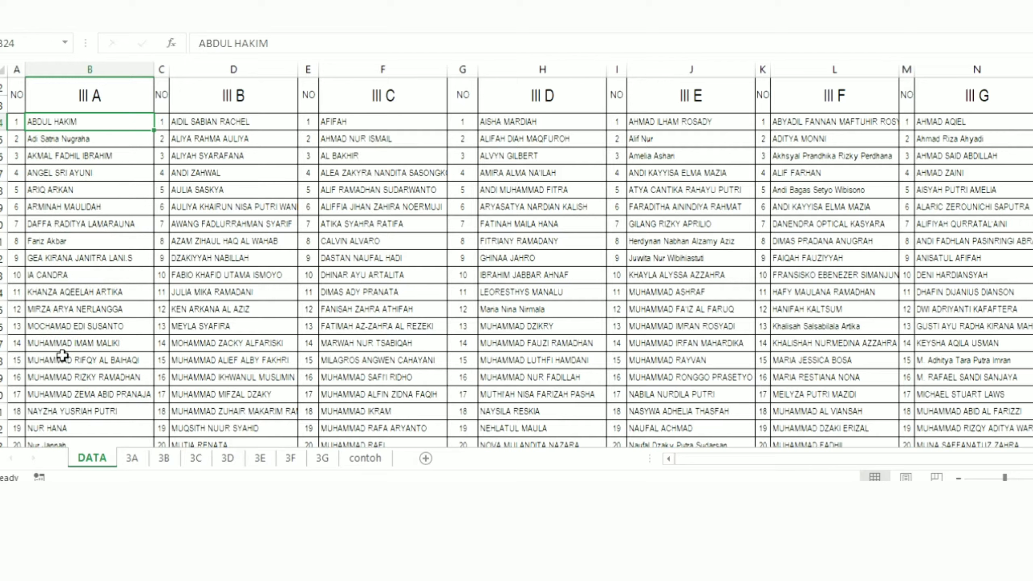
pyautogui.click(130, 458)
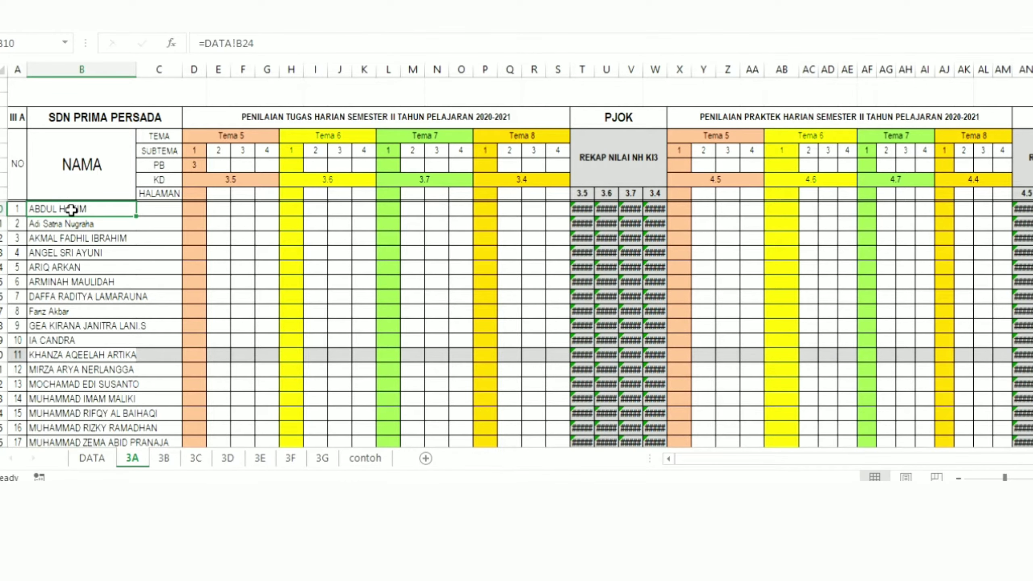
# Step: Shorten the first III A student's name on the DATA sheet to its first word, and check the linked name on sheet 3A
pyautogui.click(91, 456)
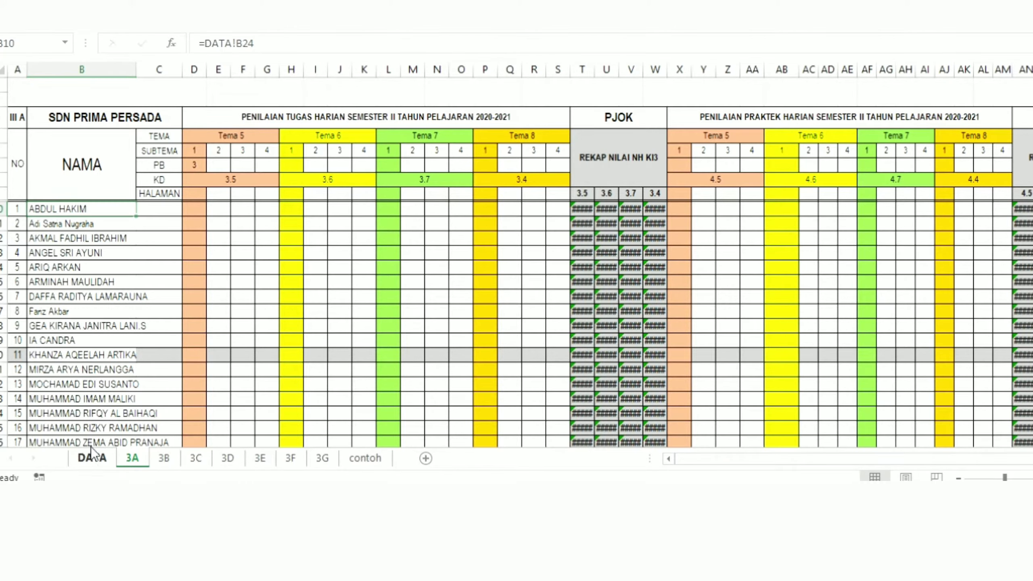
pyautogui.doubleClick(88, 124)
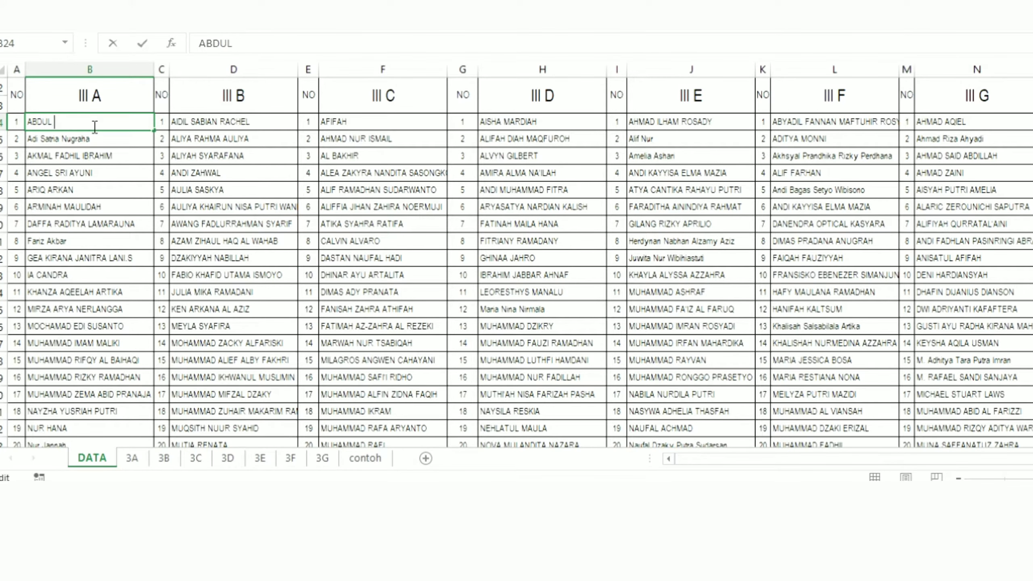
pyautogui.click(94, 167)
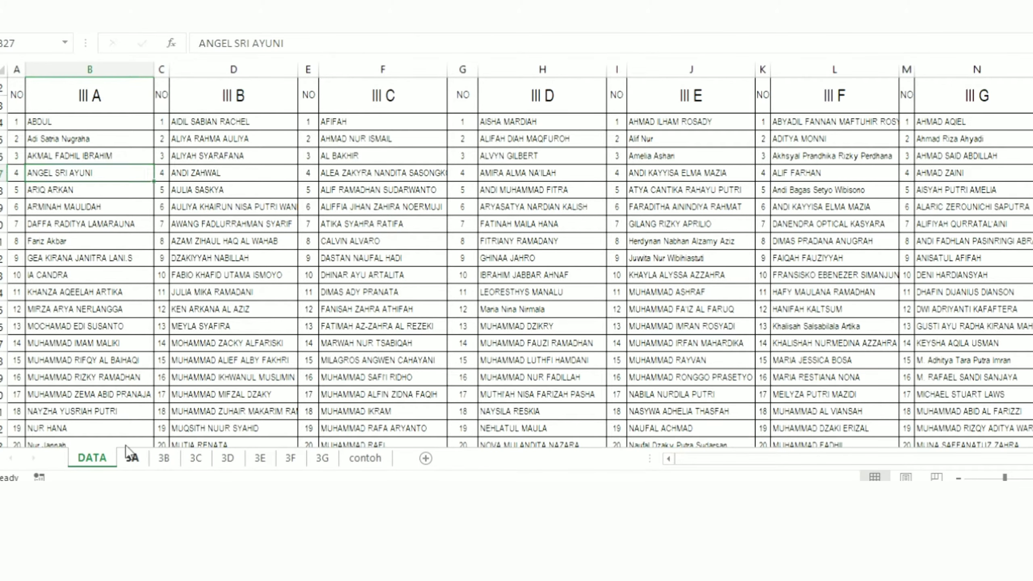
pyautogui.click(132, 458)
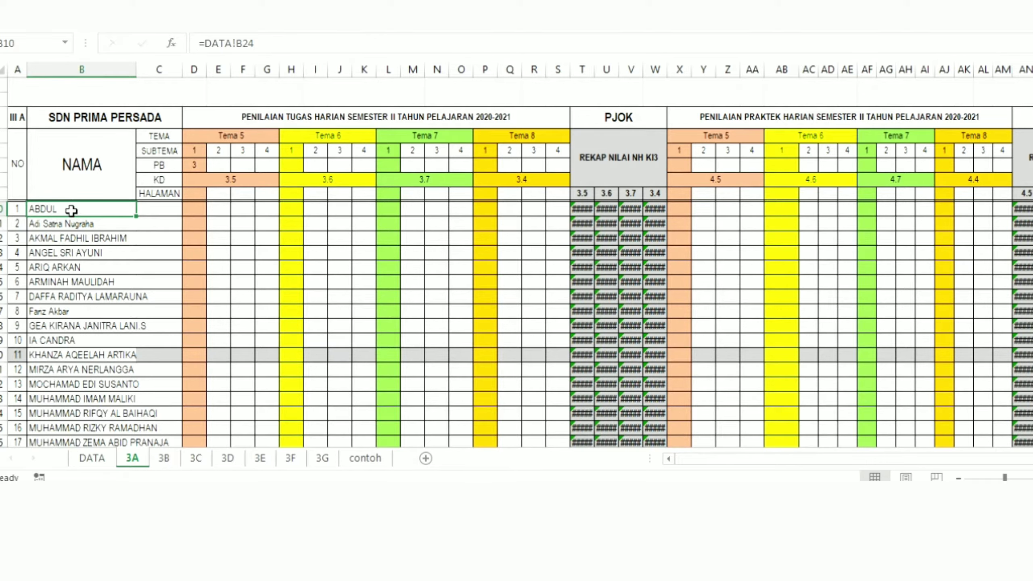
# Step: Clear the student names numbered 1 to 20 in the NAMA column of sheet 3A
pyautogui.click(33, 281)
pyautogui.moveTo(71, 211); pyautogui.dragTo(81, 420)
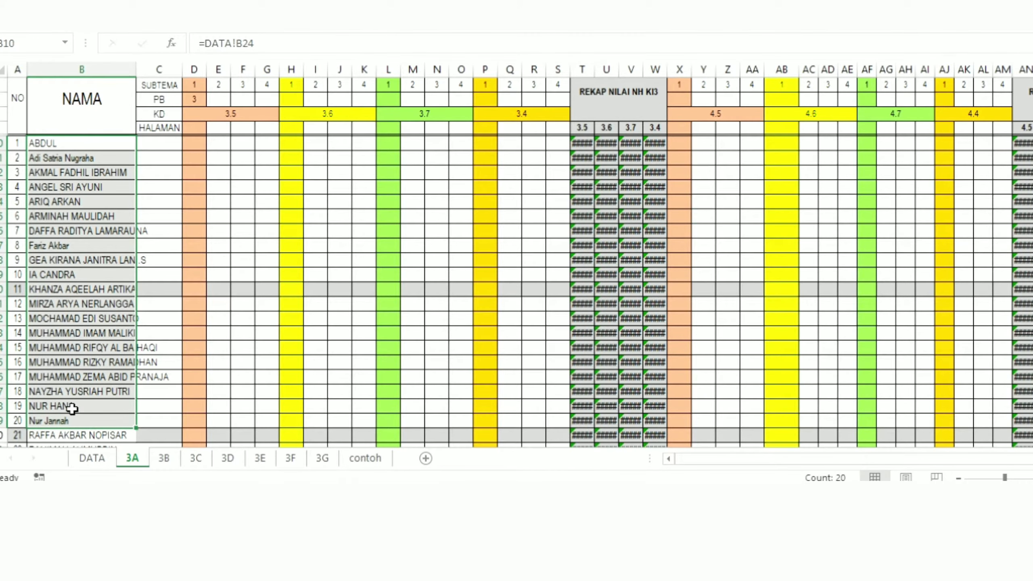
pyautogui.press('Delete')
pyautogui.click(56, 167)
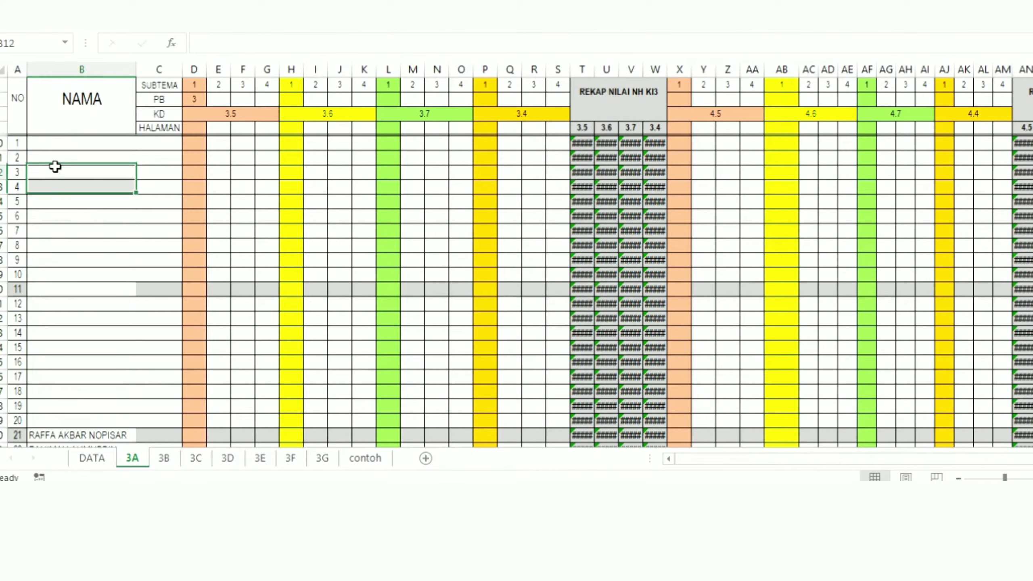
pyautogui.click(200, 158)
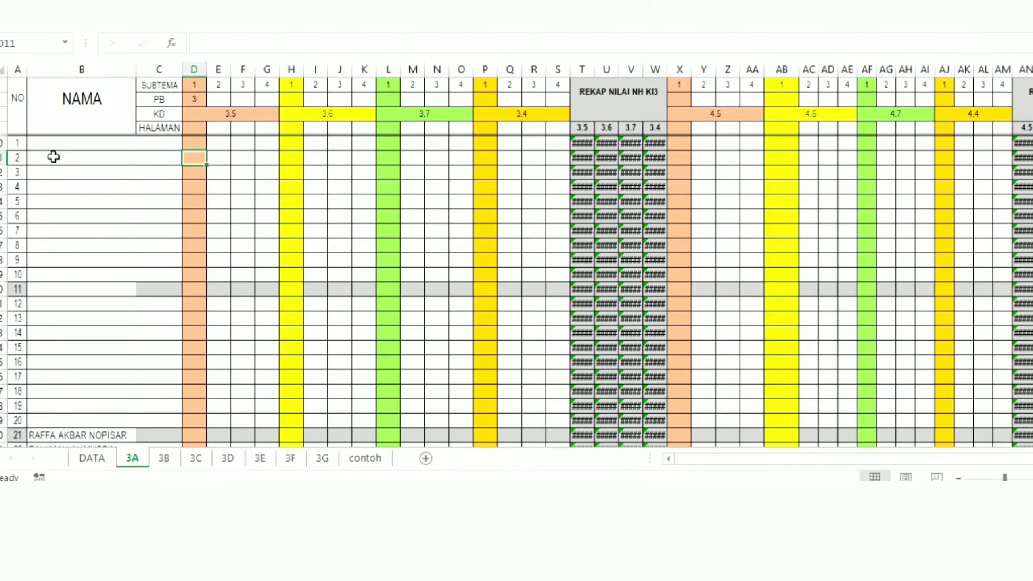
# Step: Link the first student's NAMA cell on sheet 3A to the first III A name on the DATA sheet with =DATA!B24
pyautogui.click(83, 455)
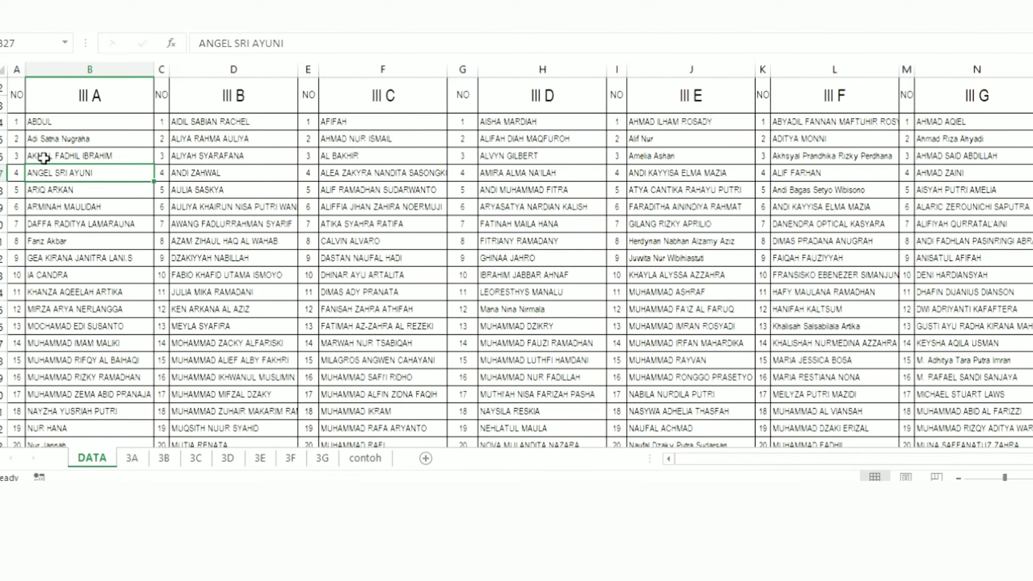
pyautogui.click(132, 459)
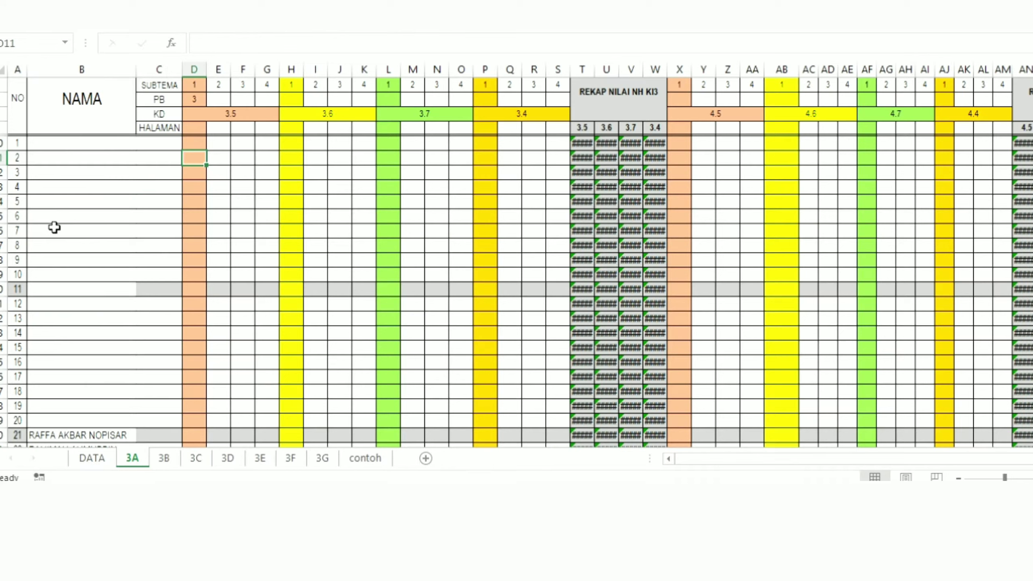
pyautogui.click(43, 147)
pyautogui.write('=')
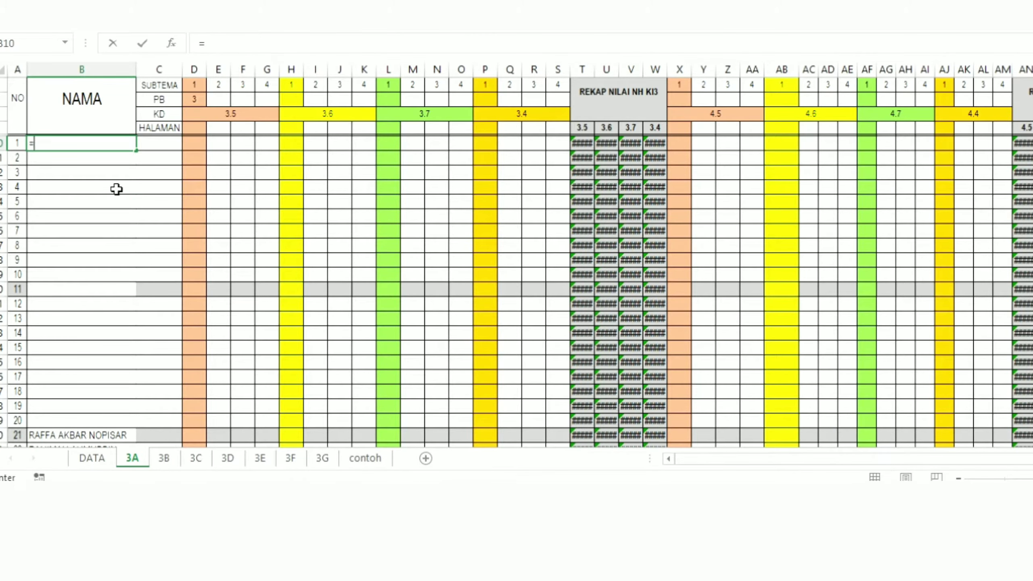
pyautogui.click(84, 457)
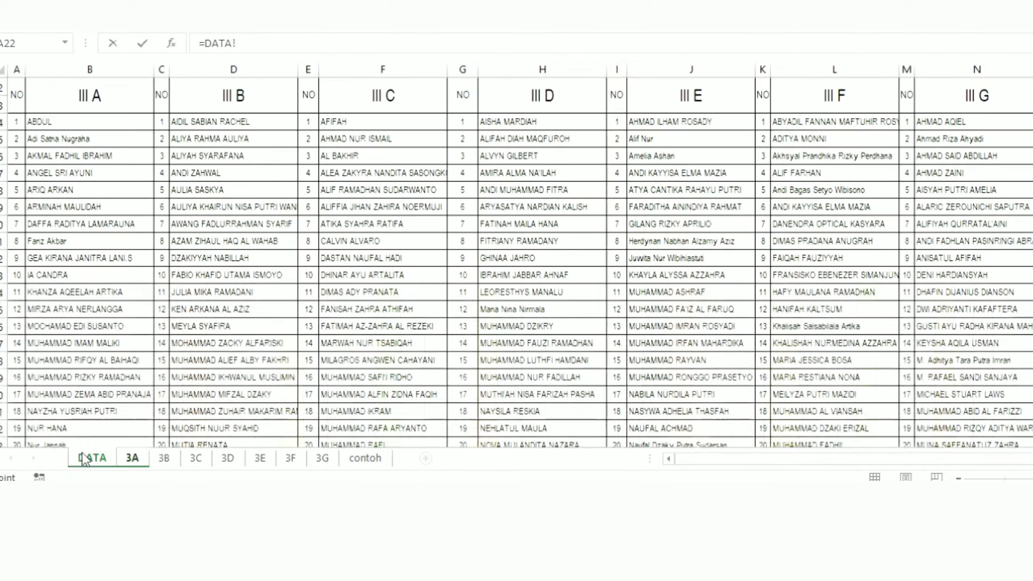
pyautogui.click(74, 119)
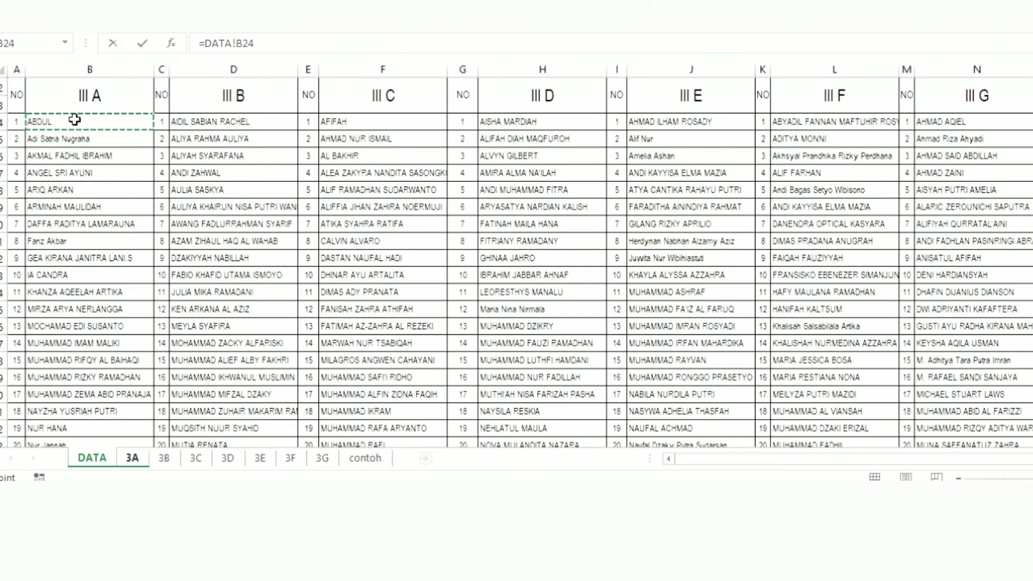
pyautogui.press('Return')
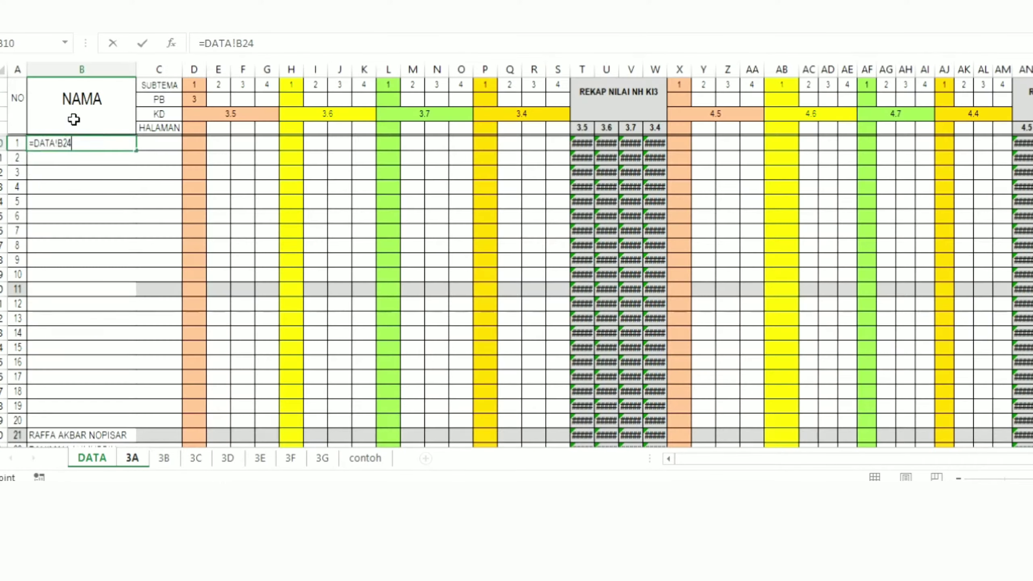
# Step: Fill the first student's name formula down the NAMA column of sheet 3A through student number 32
pyautogui.click(67, 223)
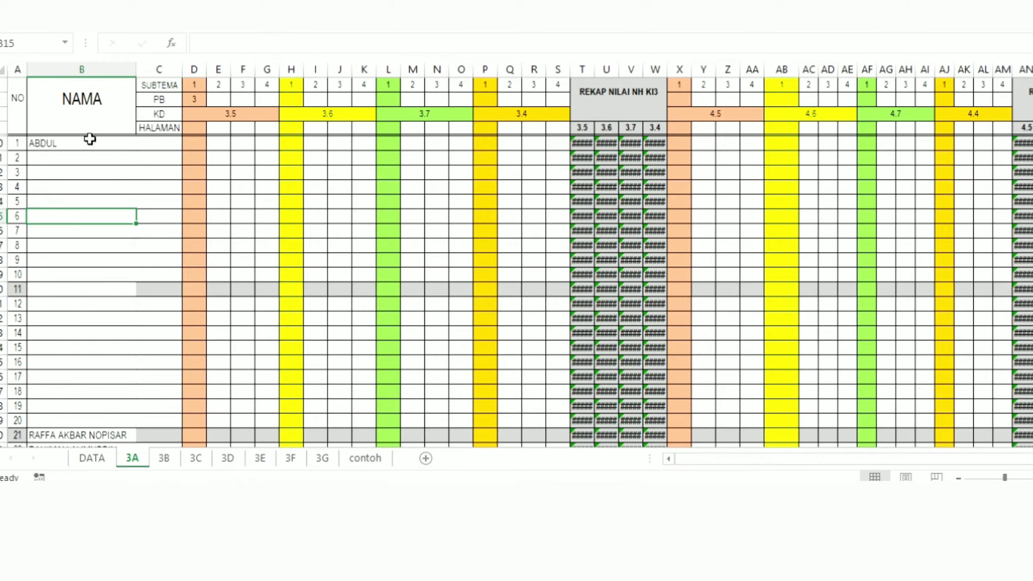
pyautogui.click(90, 140)
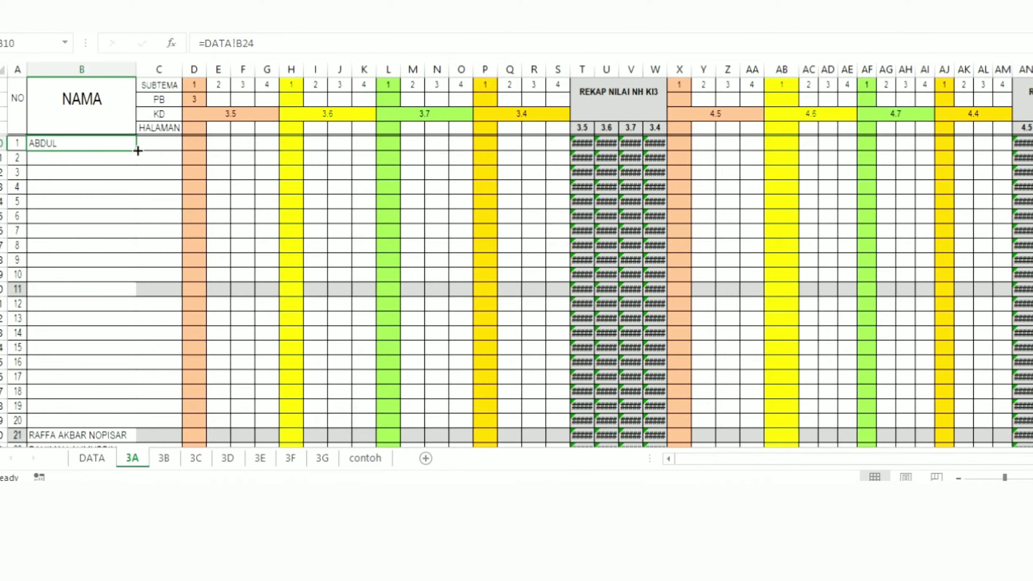
pyautogui.moveTo(137, 151); pyautogui.dragTo(120, 421)
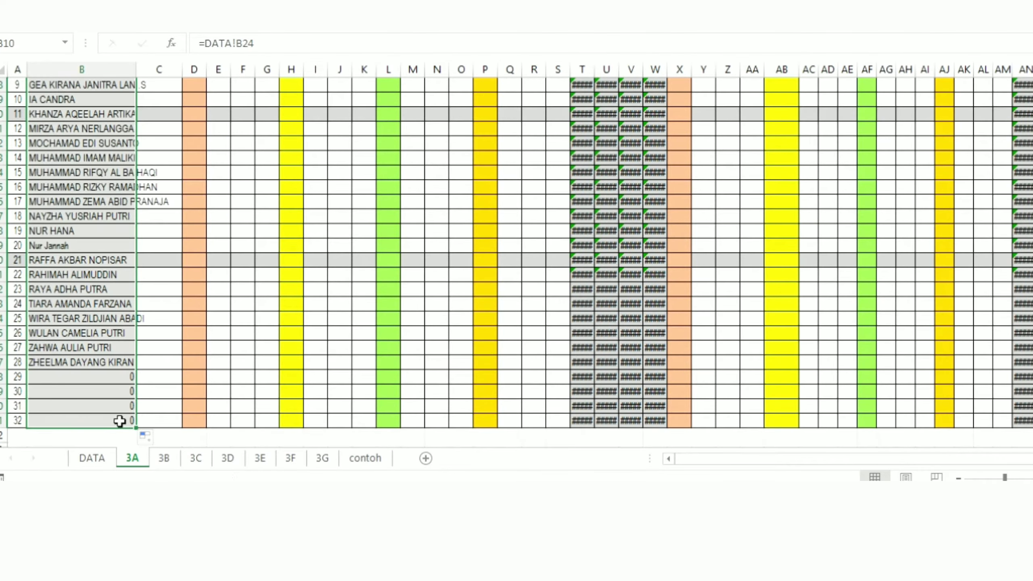
pyautogui.click(80, 249)
pyautogui.middleClick(80, 253)
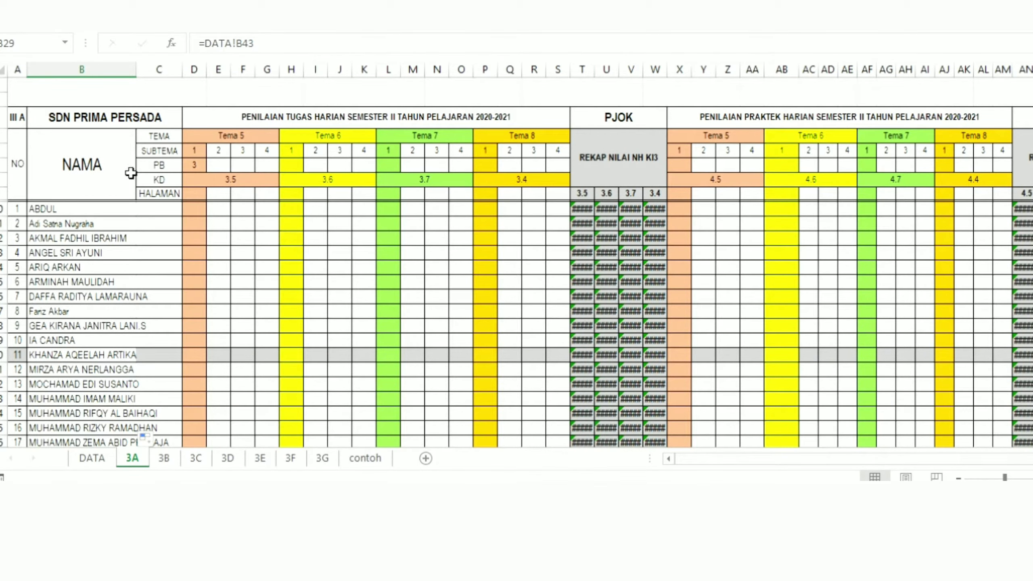
# Step: Inspect the formulas behind the UH values in the KD row of sheet 3A's PENILAIAN UANGAN HARIAN table
pyautogui.click(153, 238)
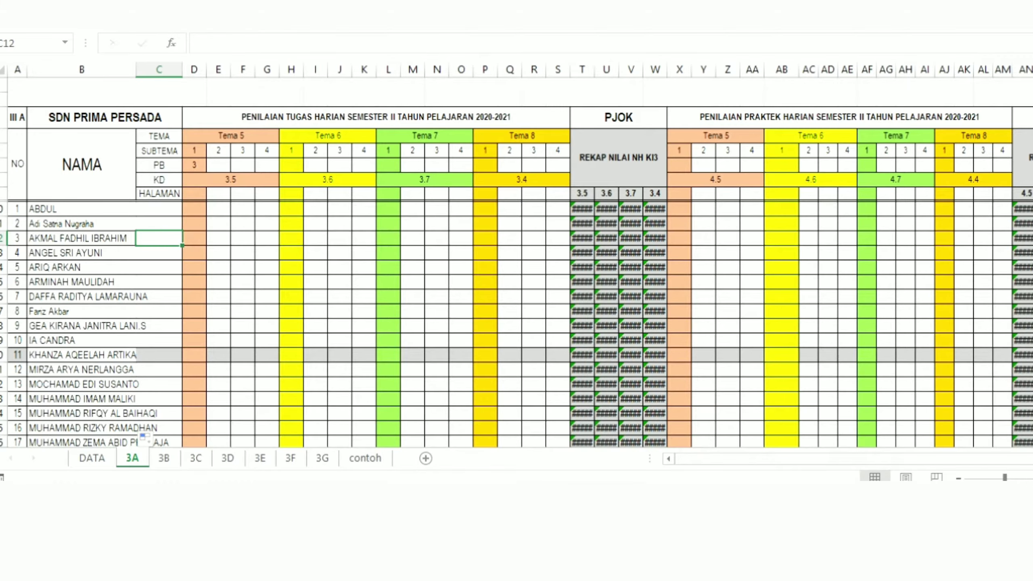
pyautogui.click(839, 116)
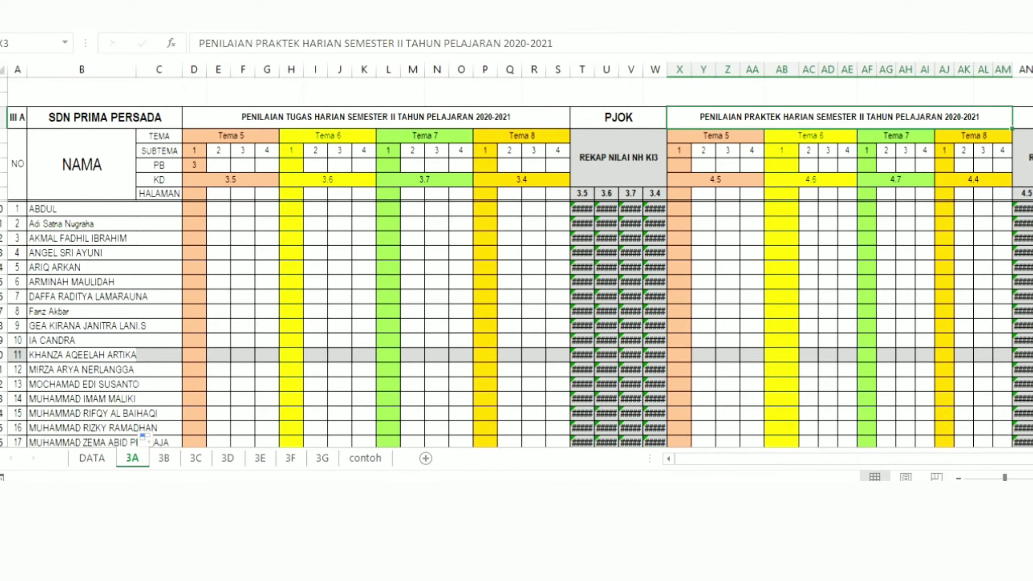
pyautogui.scroll(-5, 517, 261)
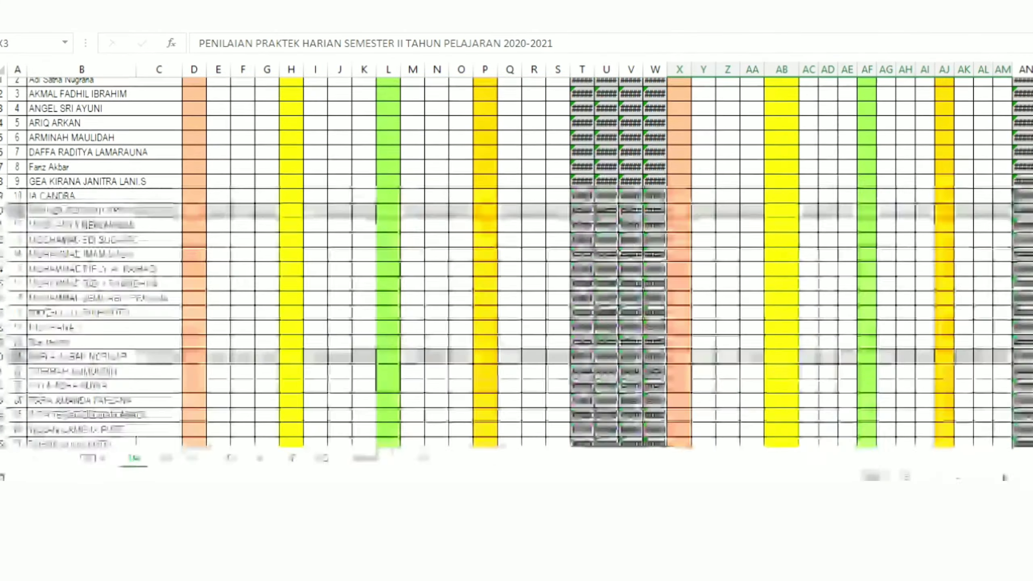
pyautogui.scroll(-4, 517, 263)
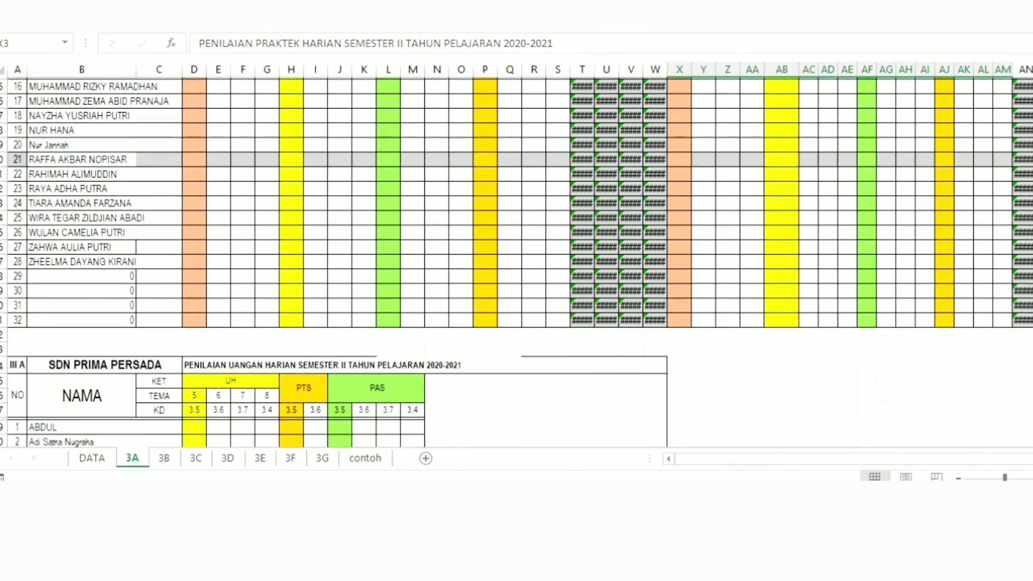
pyautogui.scroll(-3, 517, 263)
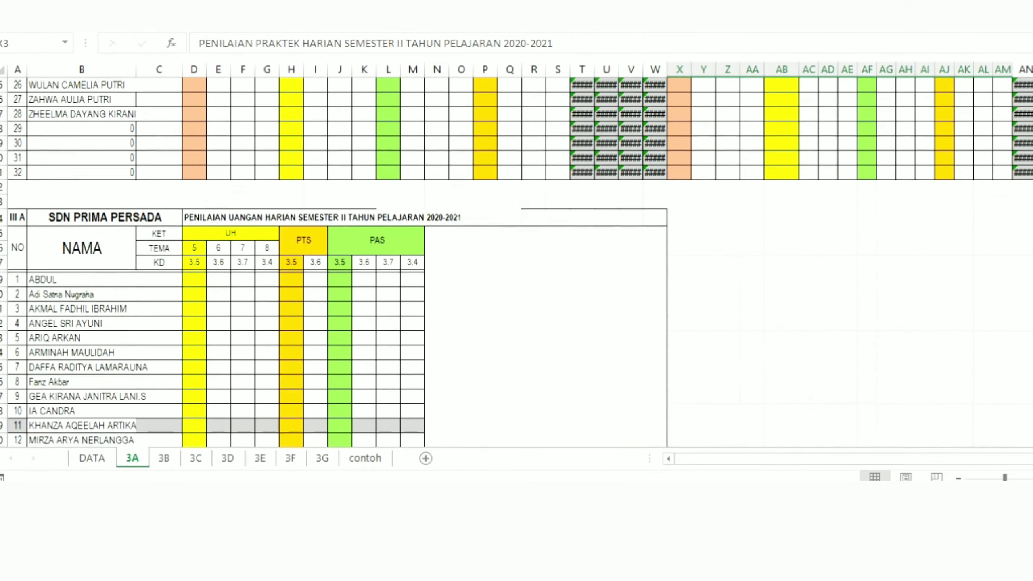
pyautogui.scroll(-2, 516, 263)
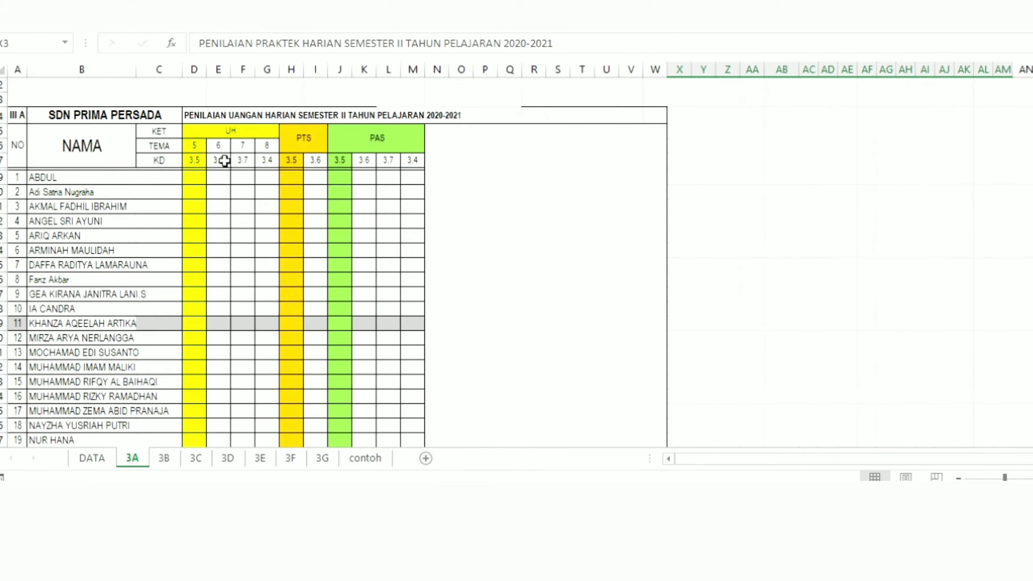
pyautogui.click(196, 157)
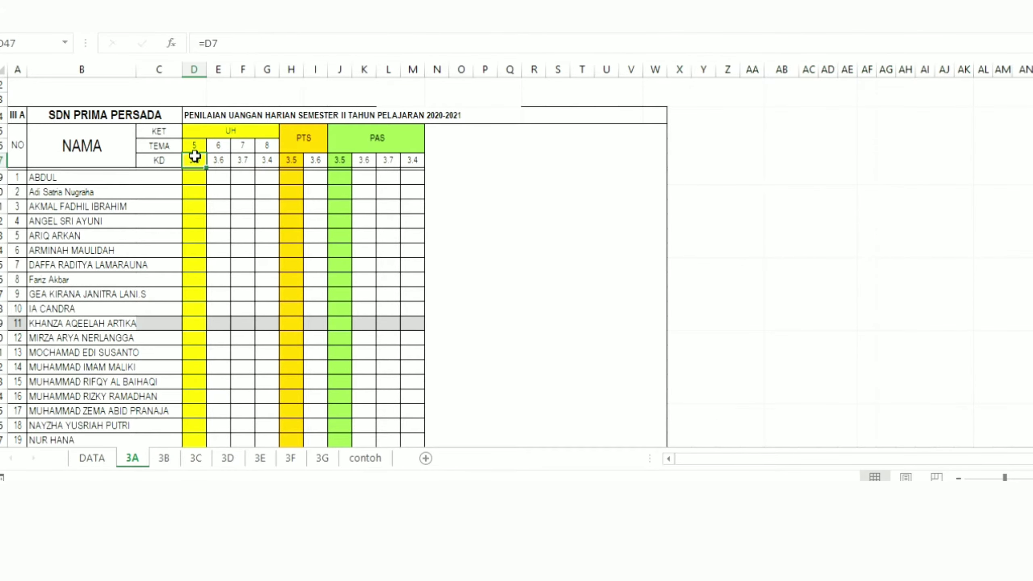
pyautogui.click(220, 159)
pyautogui.click(241, 157)
pyautogui.click(263, 158)
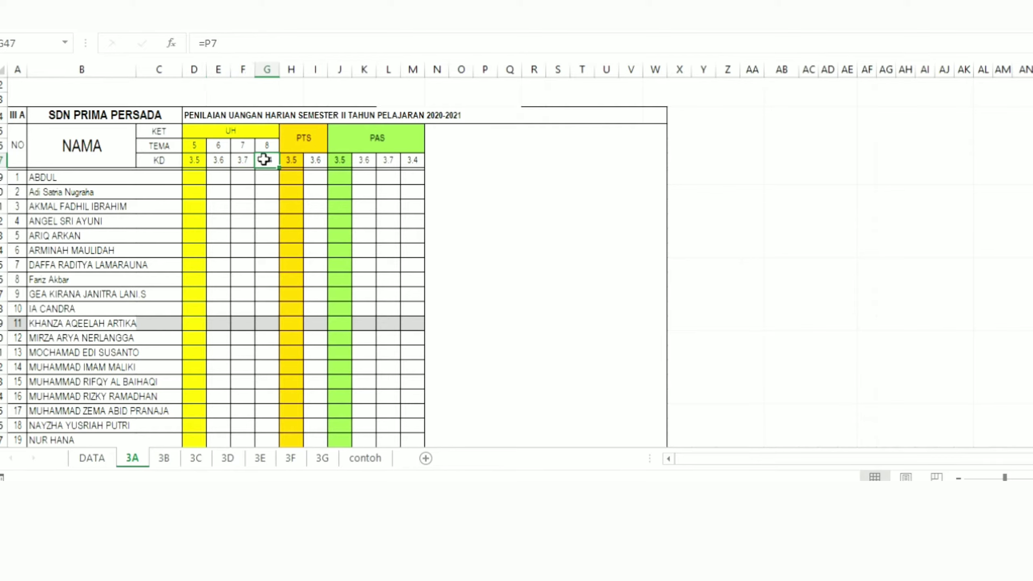
pyautogui.click(198, 160)
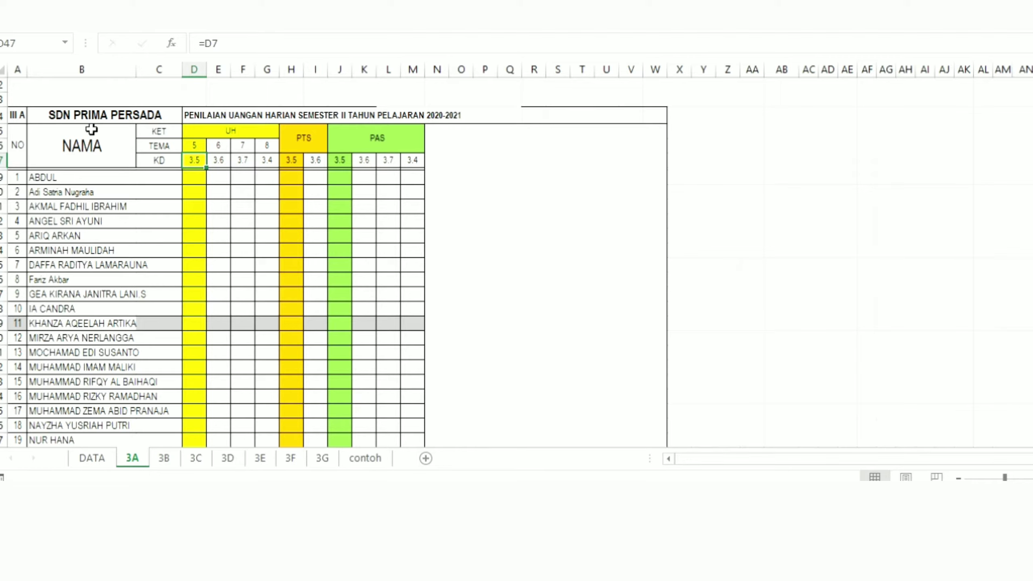
# Step: Examine the UH block's KET, TEMA and KD headings and the PTS heading, along with the score cells beneath them
pyautogui.click(194, 145)
pyautogui.click(195, 159)
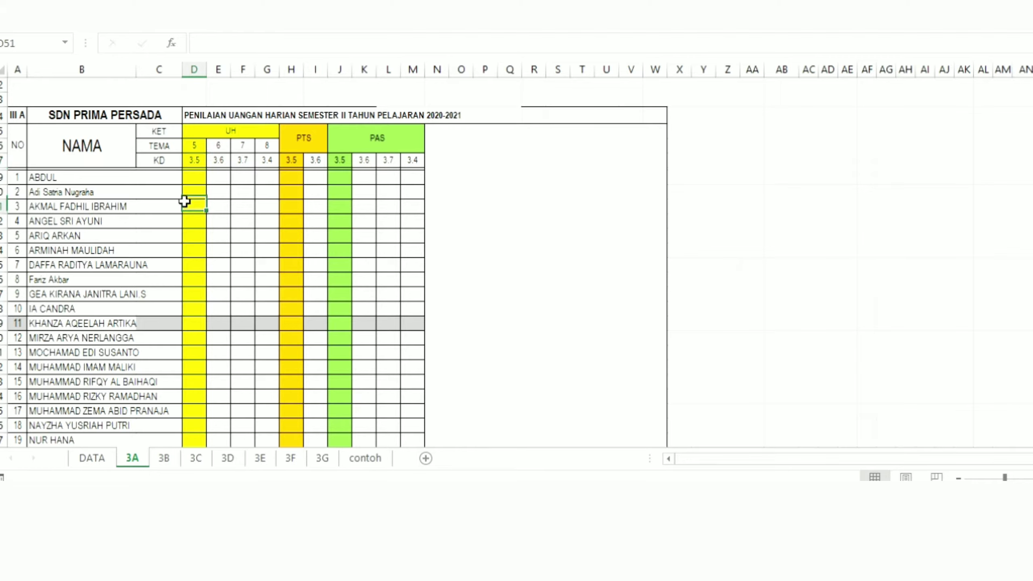
pyautogui.click(156, 132)
pyautogui.click(215, 126)
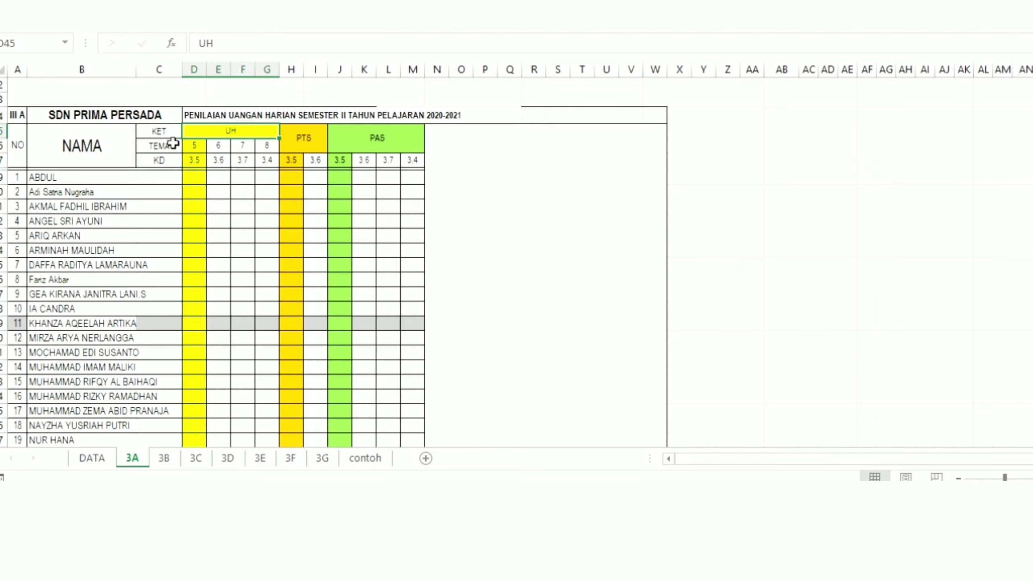
pyautogui.click(171, 144)
pyautogui.click(193, 145)
pyautogui.click(158, 158)
pyautogui.click(194, 160)
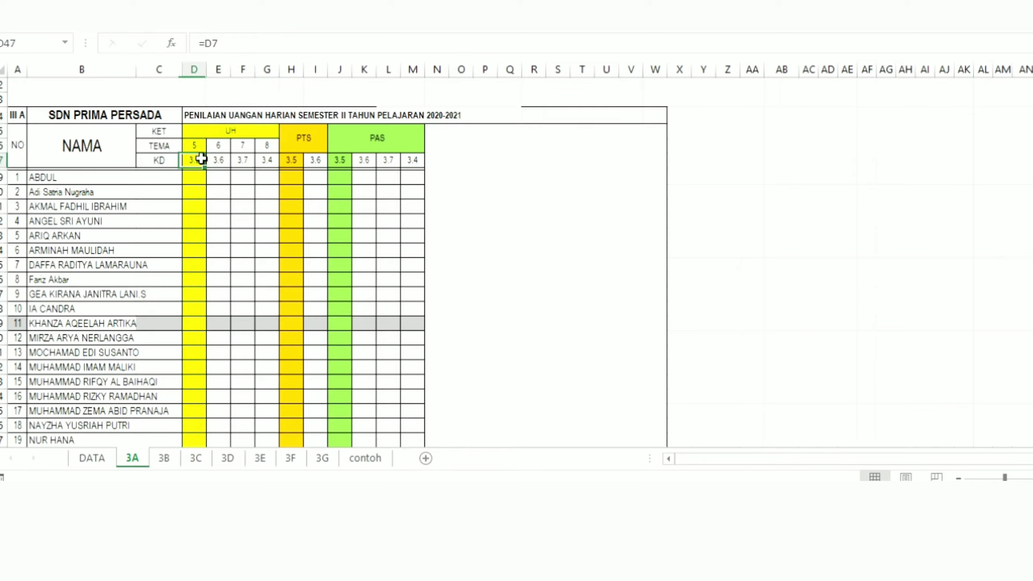
pyautogui.click(196, 178)
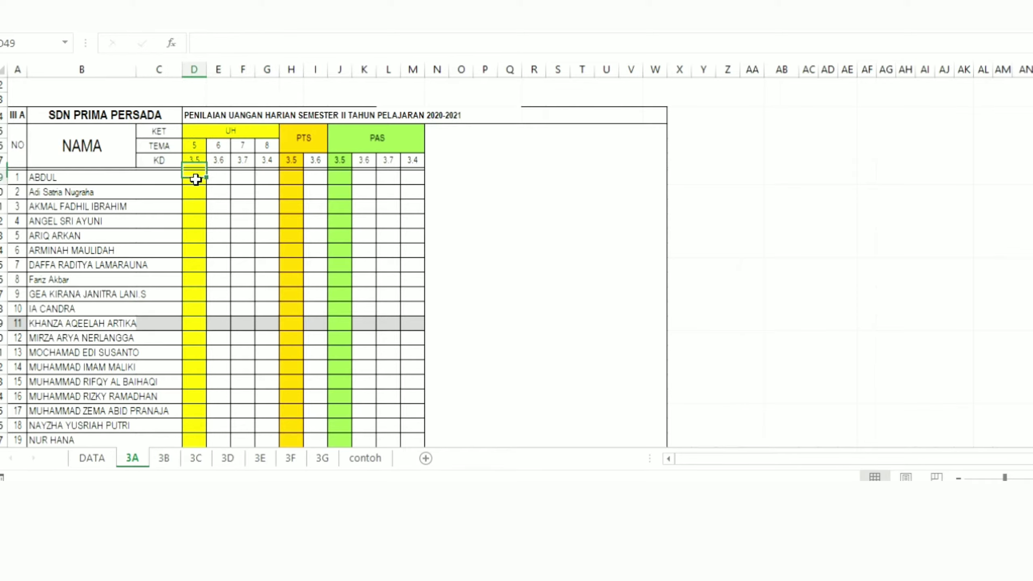
pyautogui.click(303, 142)
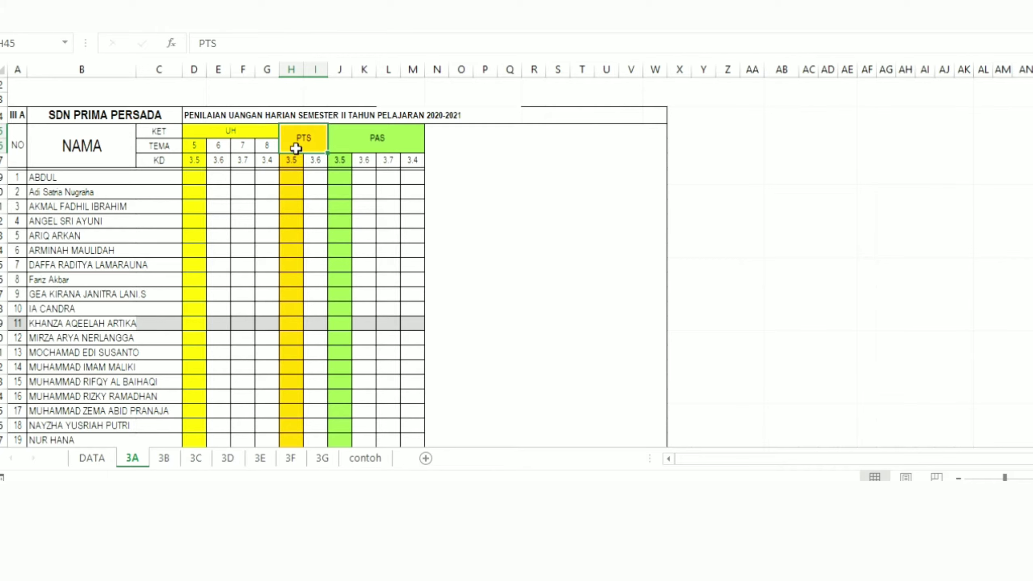
pyautogui.click(293, 189)
pyautogui.click(304, 140)
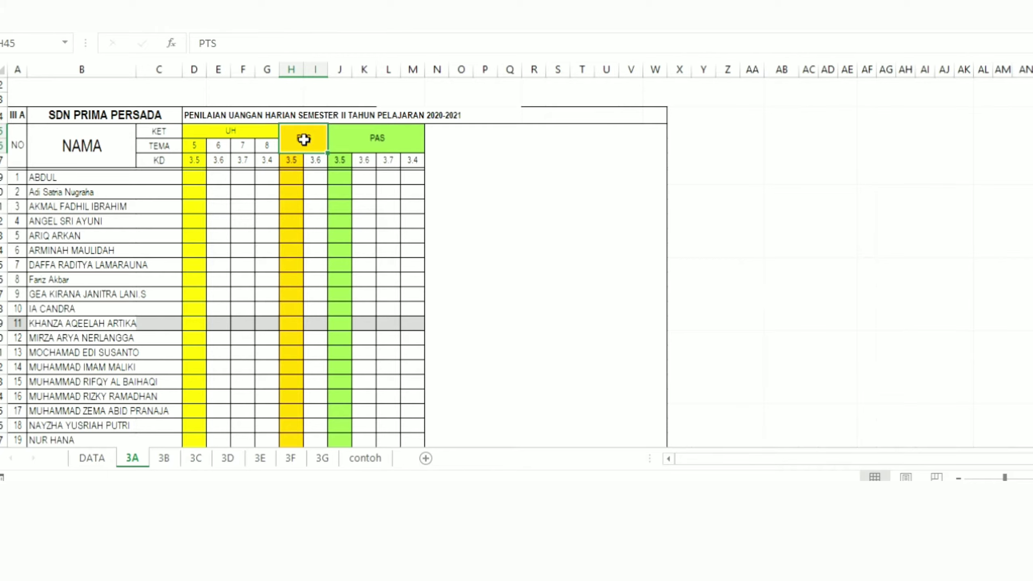
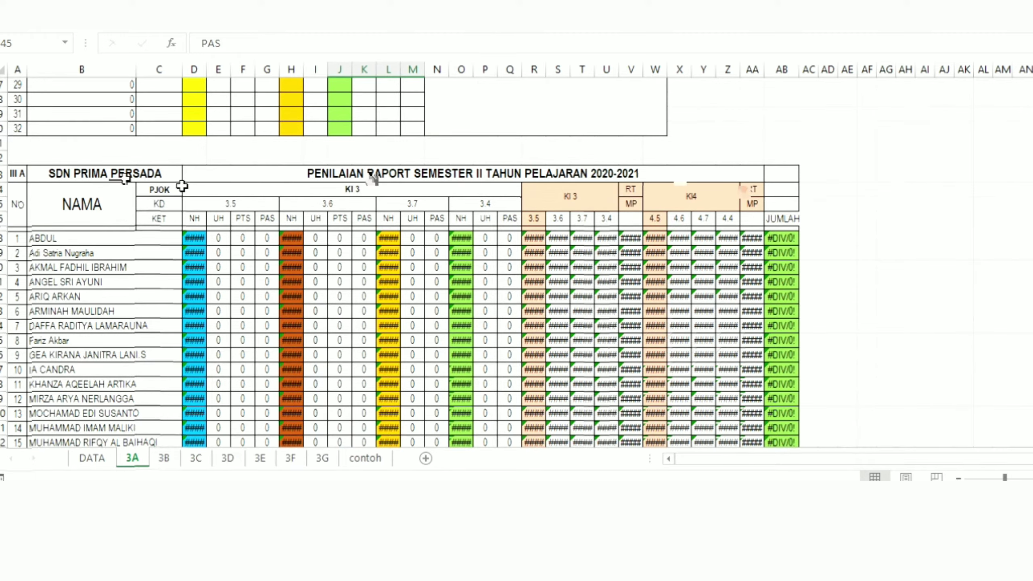
# Step: Examine the class, school, title, PJOK, KI 3 and KI4 headings of sheet 3A's PENILAIAN RAPORT table
pyautogui.click(206, 174)
pyautogui.click(17, 173)
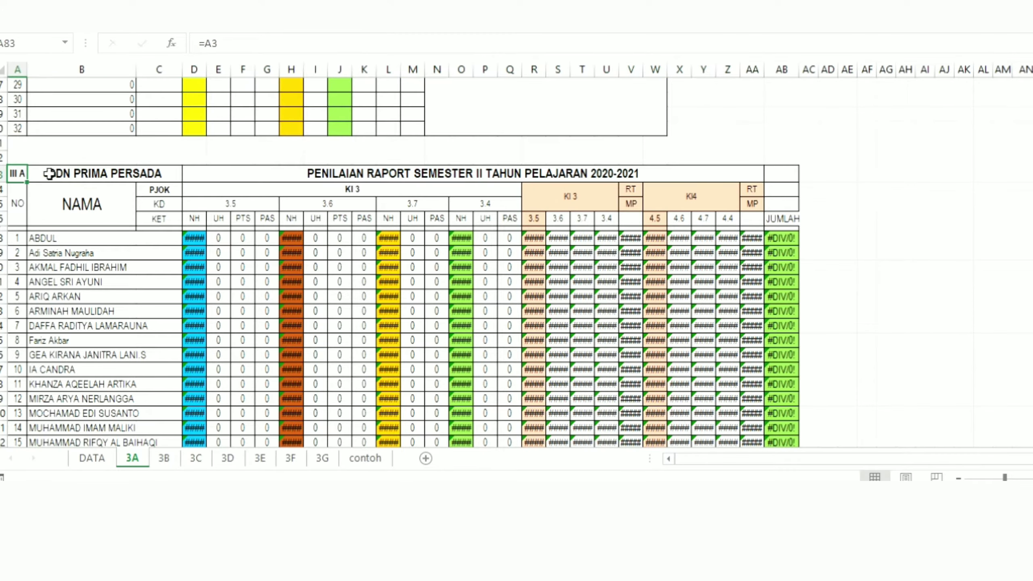
pyautogui.click(85, 174)
pyautogui.click(252, 173)
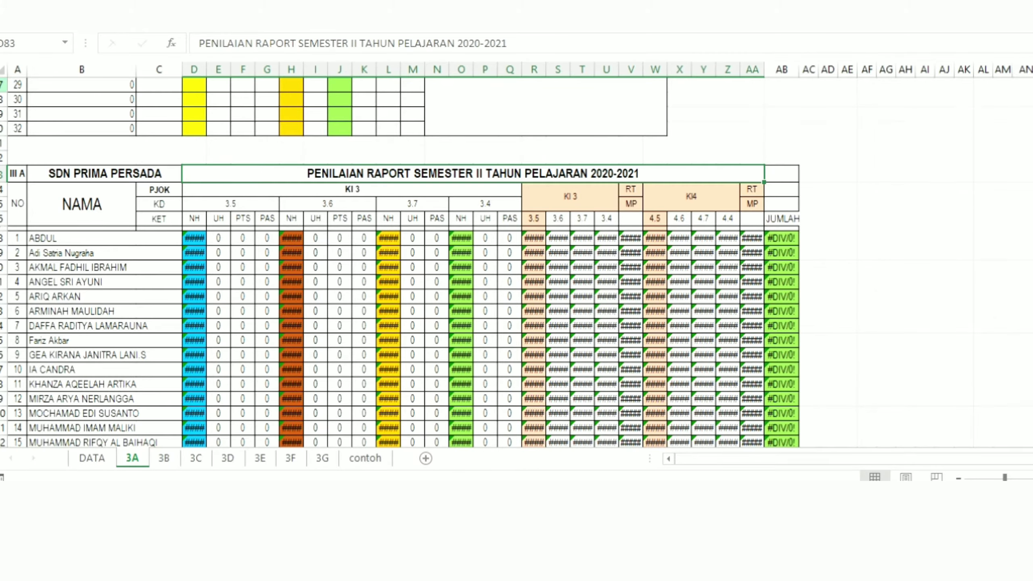
pyautogui.click(168, 190)
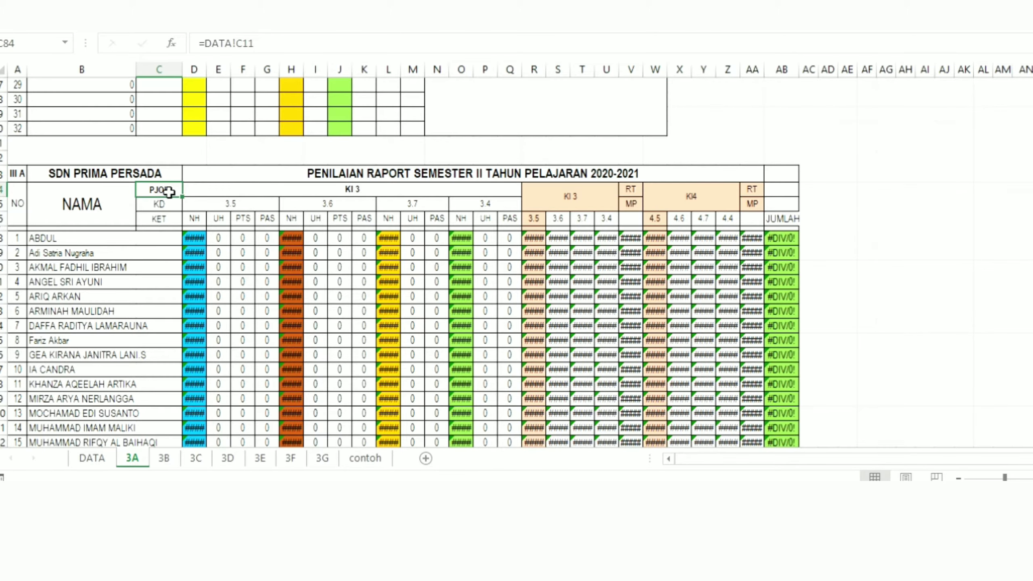
pyautogui.click(342, 192)
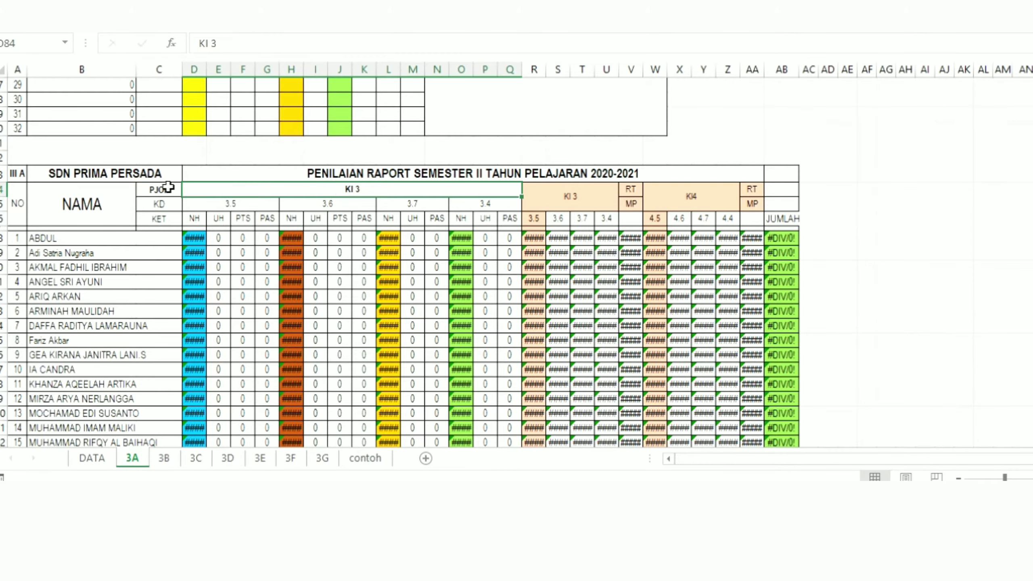
pyautogui.click(170, 185)
pyautogui.click(338, 192)
pyautogui.click(569, 201)
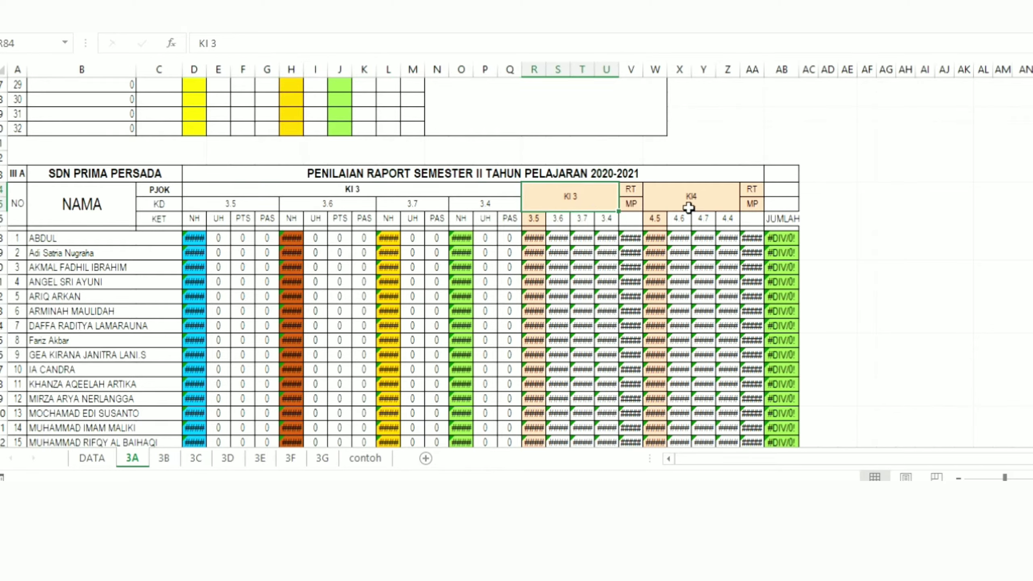
pyautogui.click(688, 203)
pyautogui.click(574, 199)
# Step: Examine the KD 3.5 block's heading and its NH, UH, PTS and PAS columns in the KET row of the report table
pyautogui.click(216, 202)
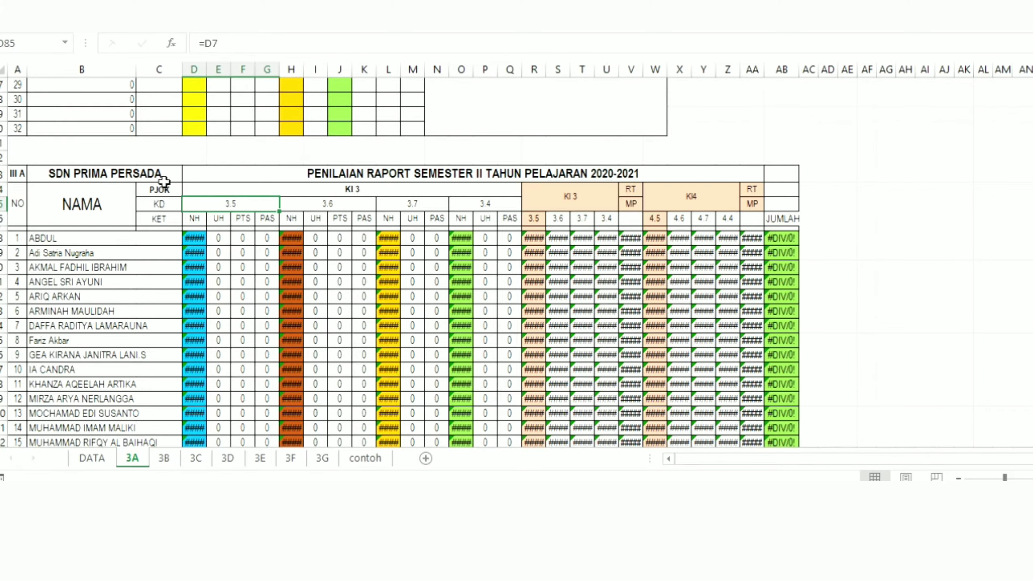
pyautogui.click(163, 203)
pyautogui.click(164, 219)
pyautogui.click(195, 218)
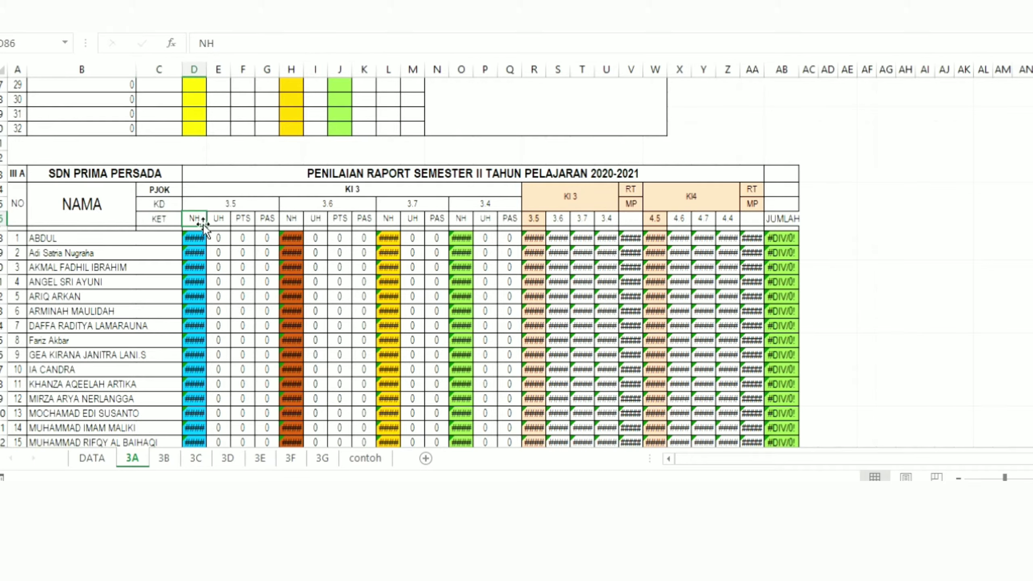
pyautogui.click(219, 220)
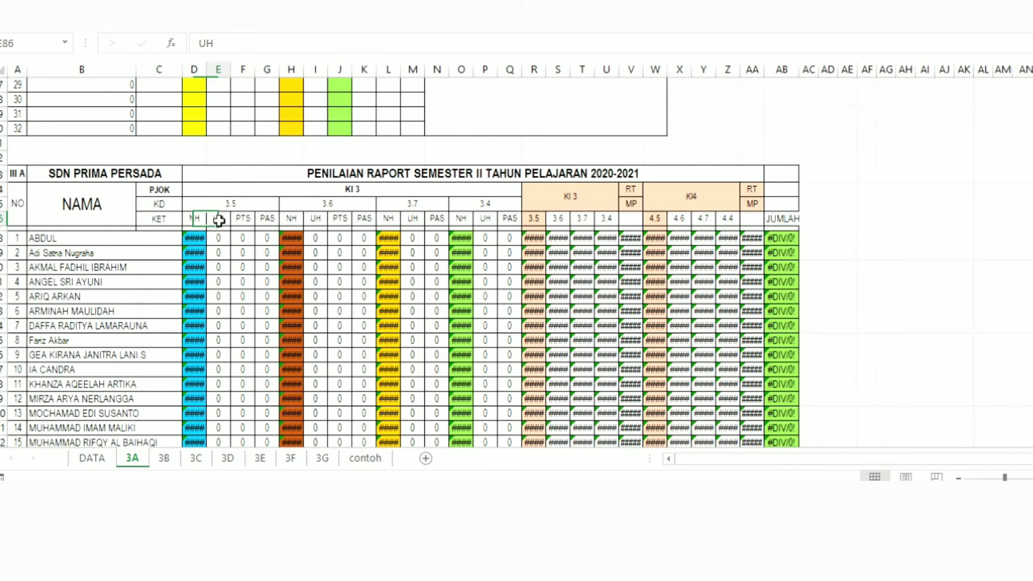
pyautogui.click(248, 217)
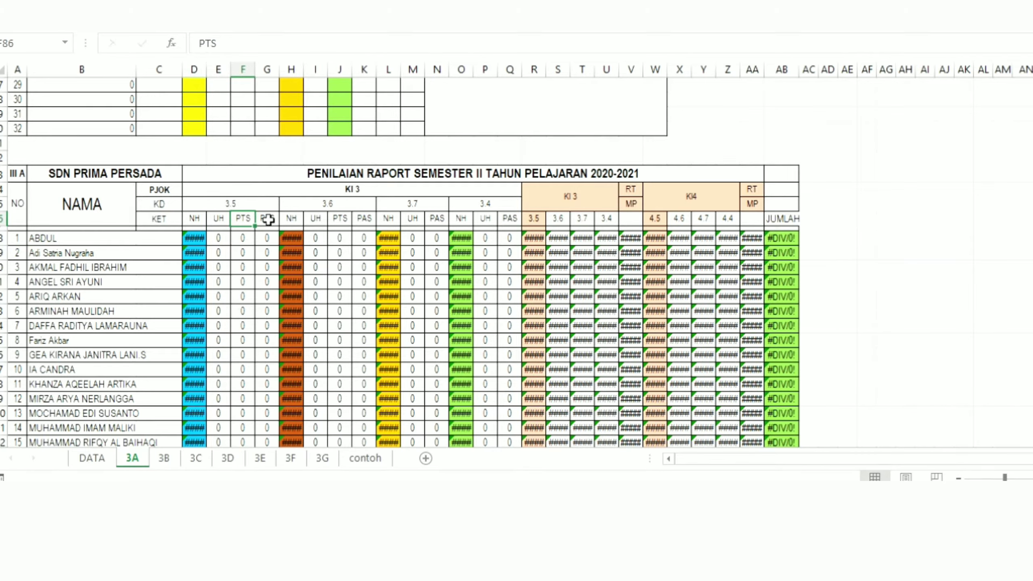
pyautogui.click(268, 220)
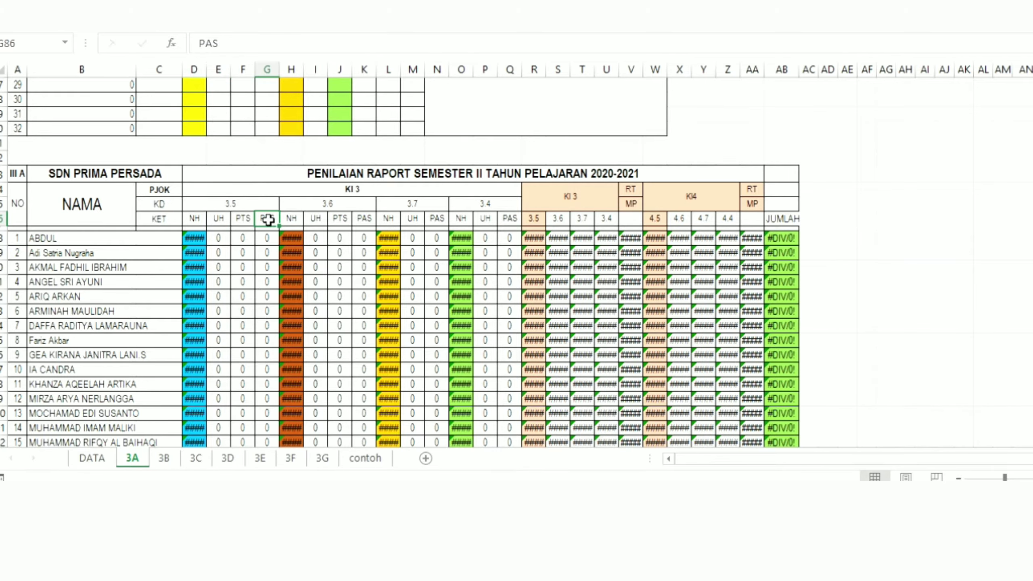
# Step: Inspect the first student's report formulas for NH and UH under KD 3.5, the KI 3 average and the KI4 score
pyautogui.click(197, 240)
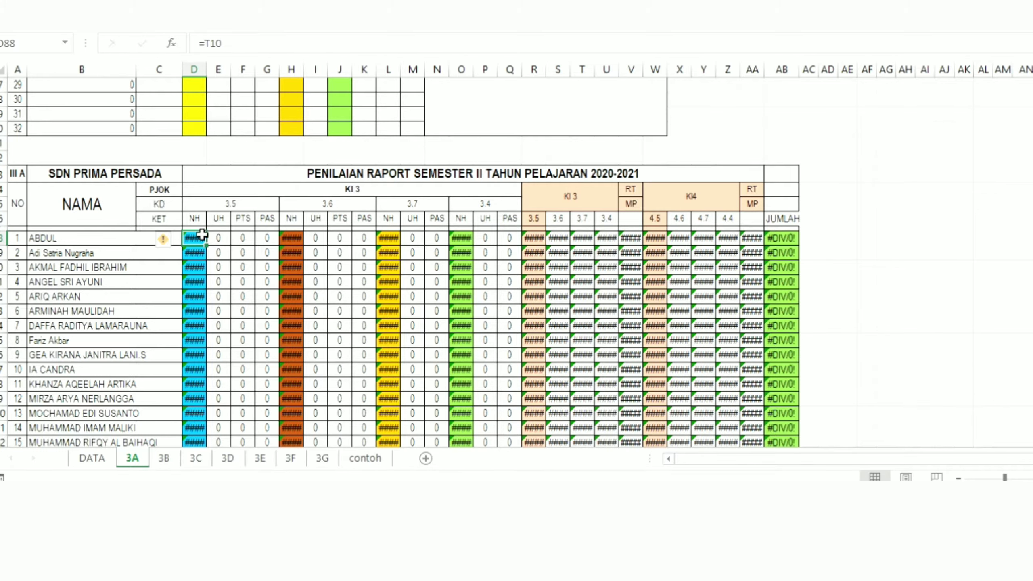
pyautogui.click(215, 239)
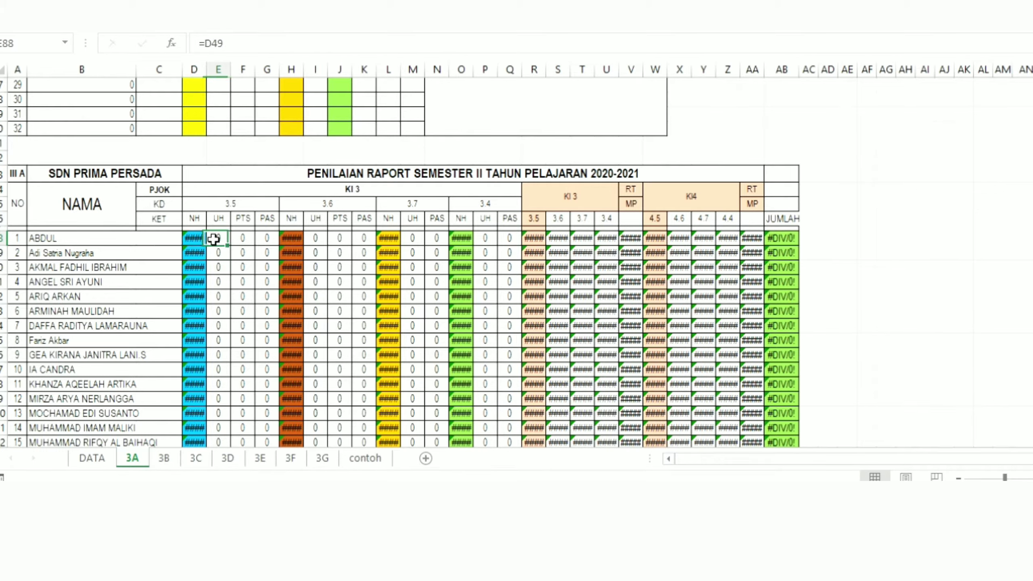
pyautogui.click(193, 238)
pyautogui.click(193, 219)
pyautogui.click(217, 219)
pyautogui.click(243, 219)
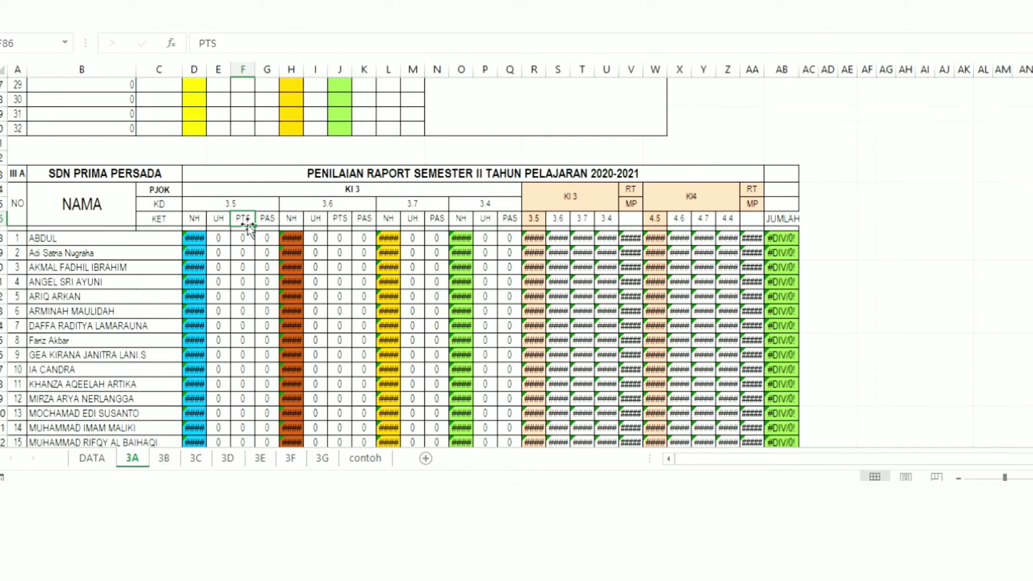
pyautogui.click(264, 220)
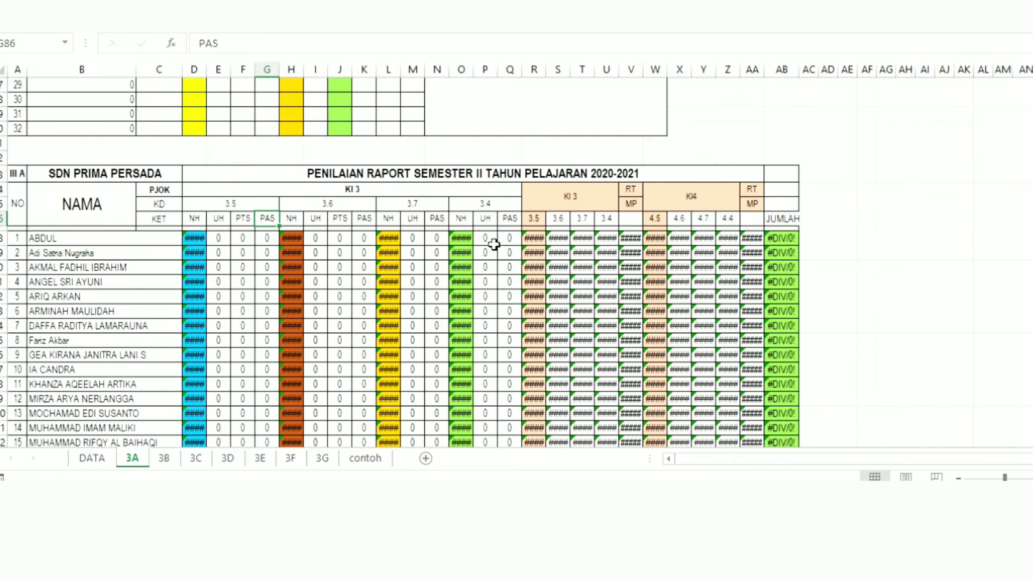
pyautogui.click(533, 238)
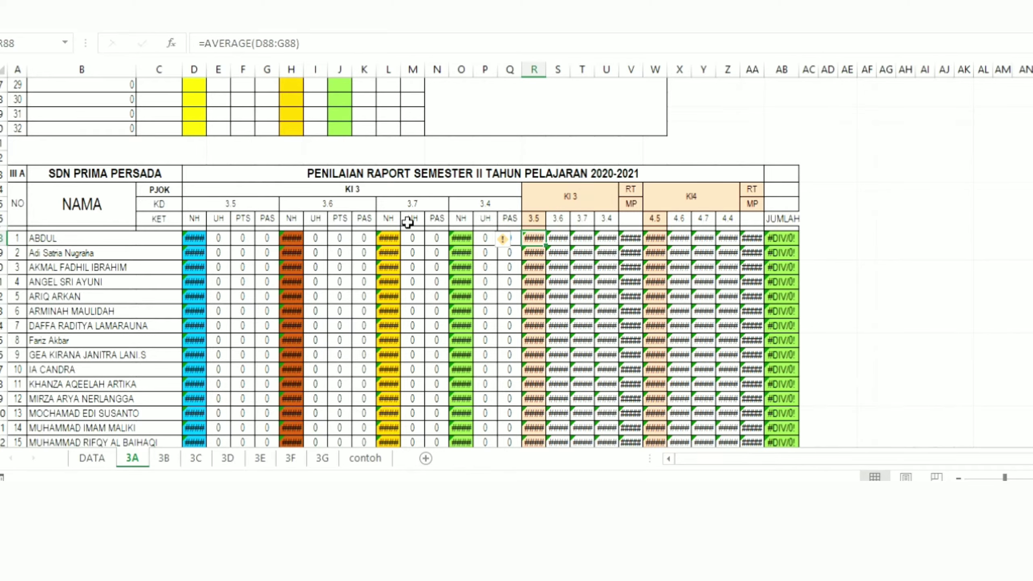
pyautogui.click(658, 238)
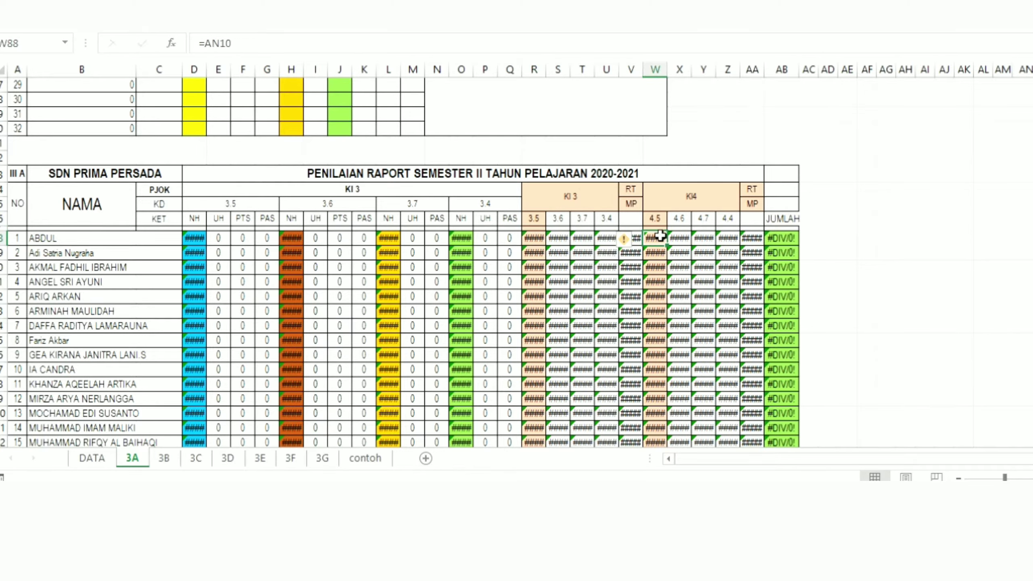
# Step: Compare the KD 3.5, 3.6, 3.7 and 3.4 blocks of the report table and their UH, PTS and PAS columns
pyautogui.click(257, 203)
pyautogui.click(325, 203)
pyautogui.click(423, 205)
pyautogui.click(486, 205)
pyautogui.click(340, 253)
pyautogui.click(243, 219)
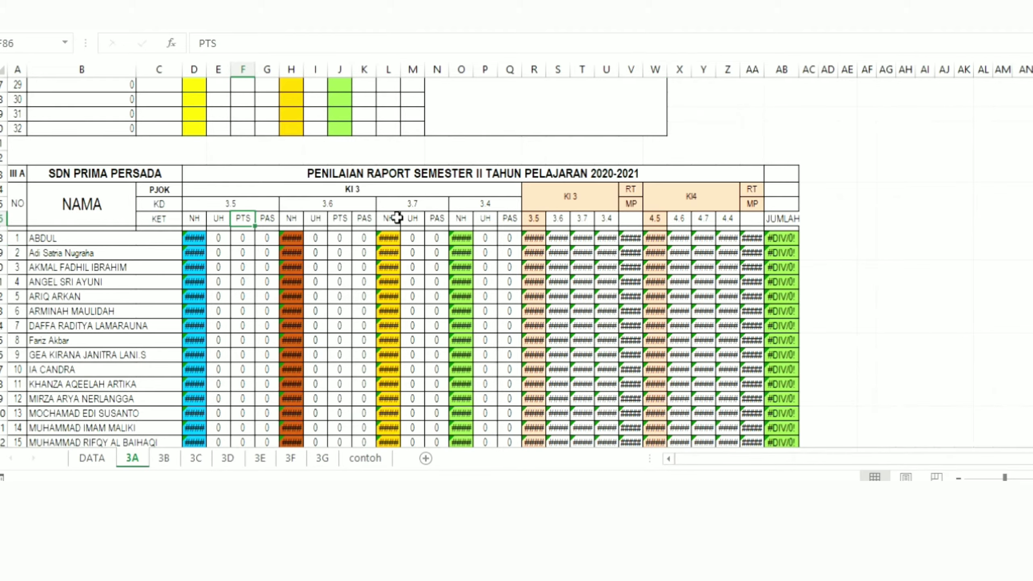
pyautogui.click(417, 203)
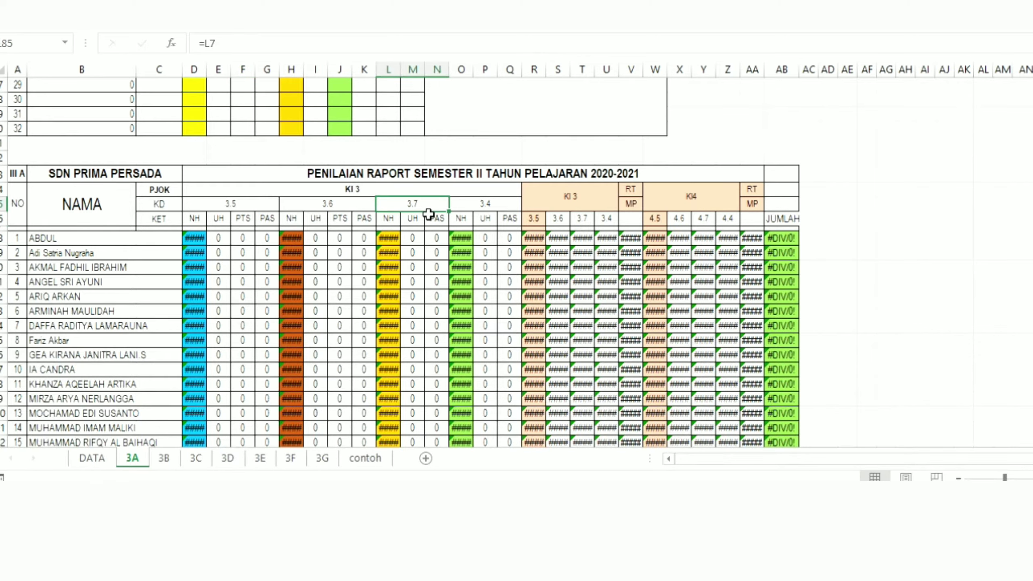
pyautogui.click(428, 221)
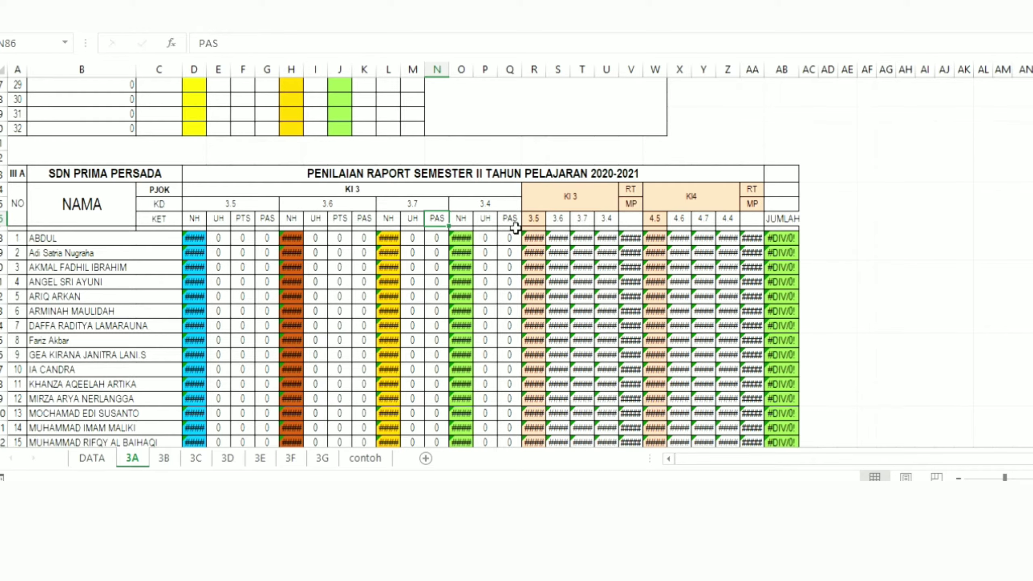
pyautogui.click(220, 220)
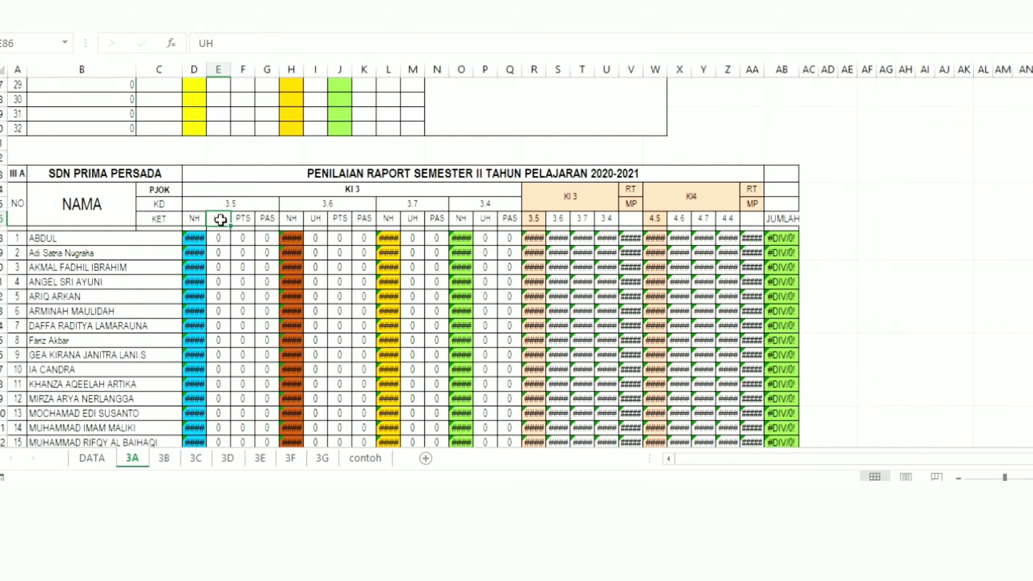
pyautogui.click(245, 220)
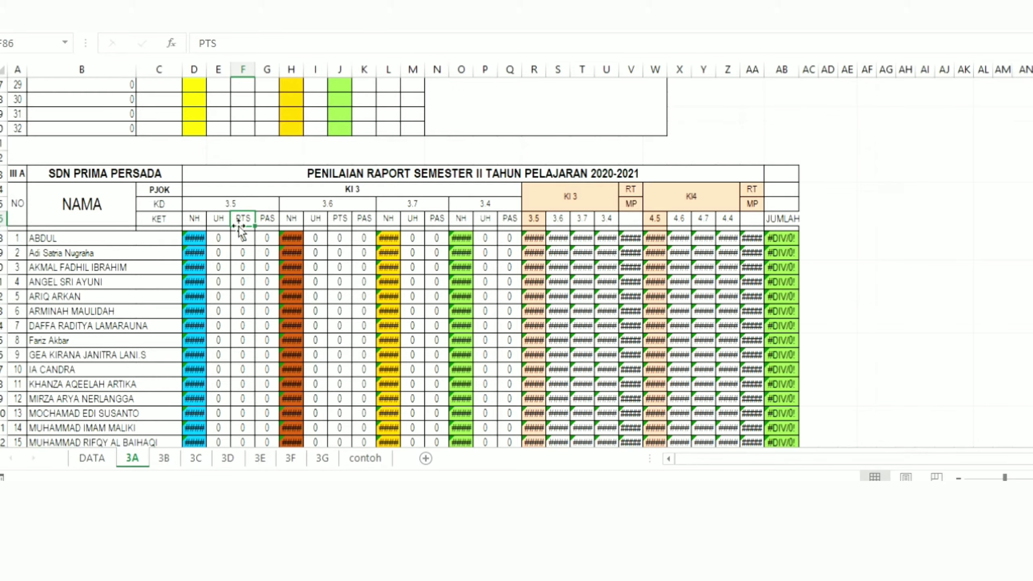
pyautogui.click(219, 217)
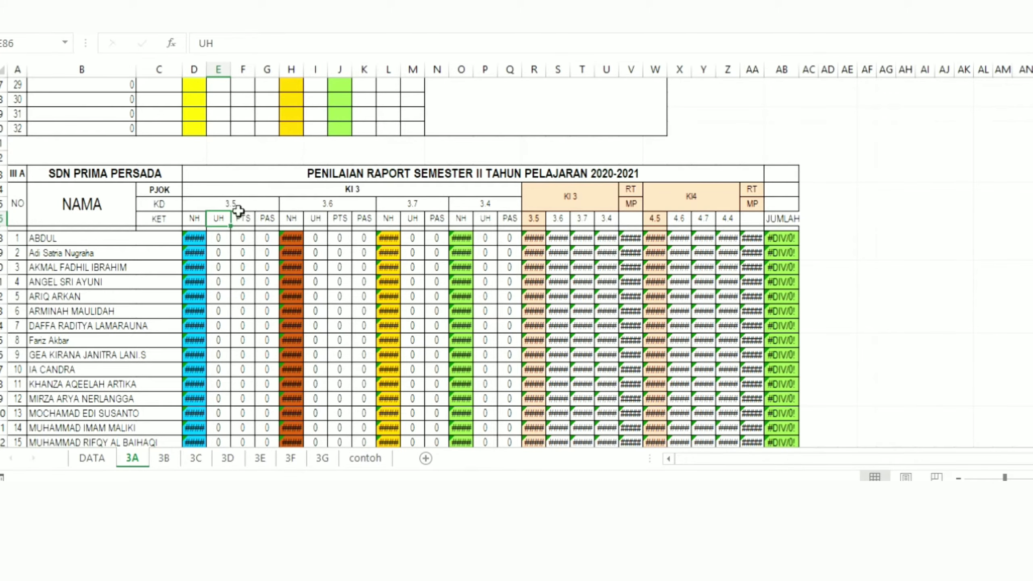
# Step: Change the teacher's label in the signature block below the report table from "Guru Kelas," to "Guru Mapel,"
pyautogui.scroll(-7, 400, 262)
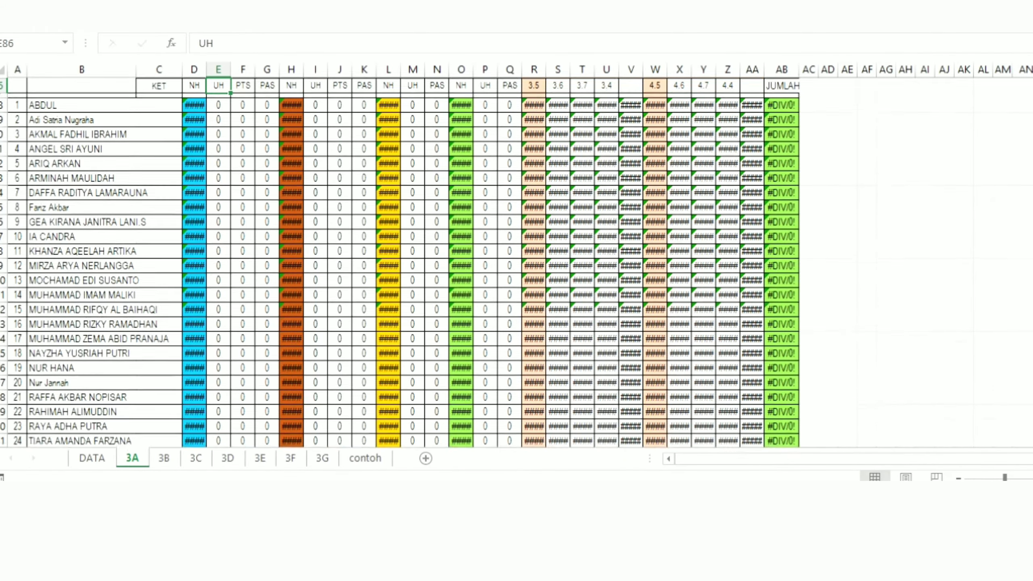
pyautogui.scroll(-2, 401, 263)
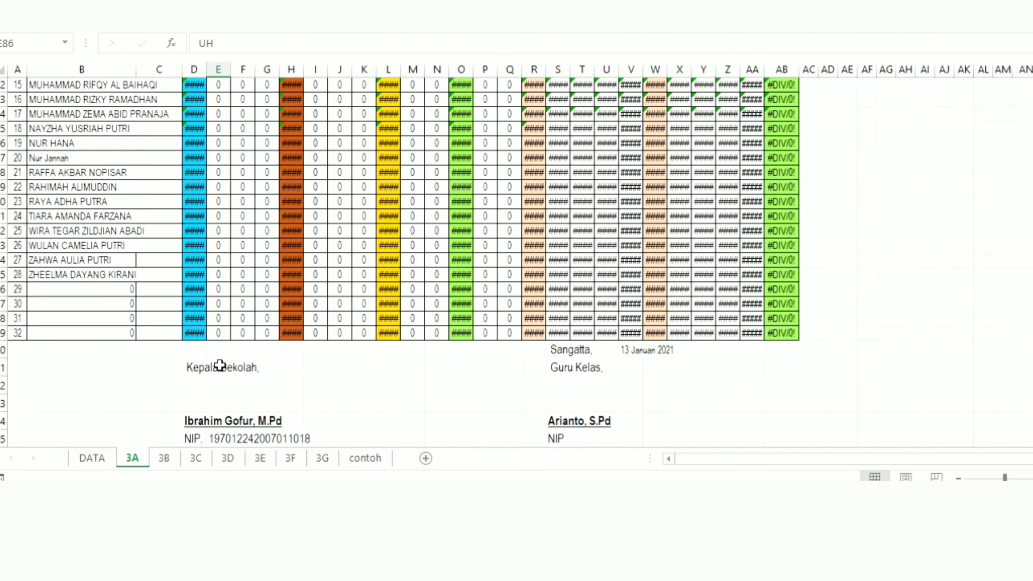
pyautogui.click(562, 353)
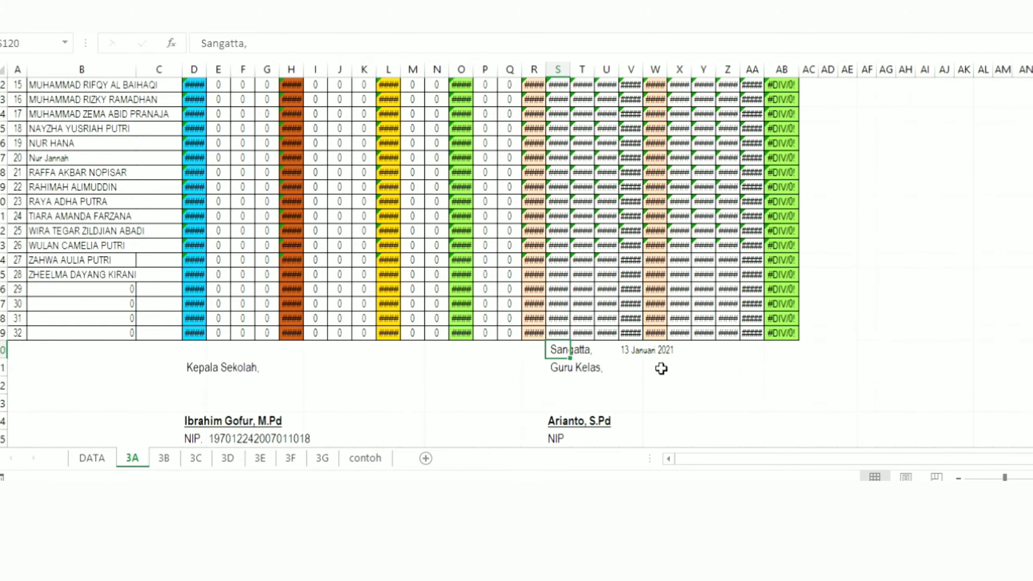
pyautogui.click(235, 419)
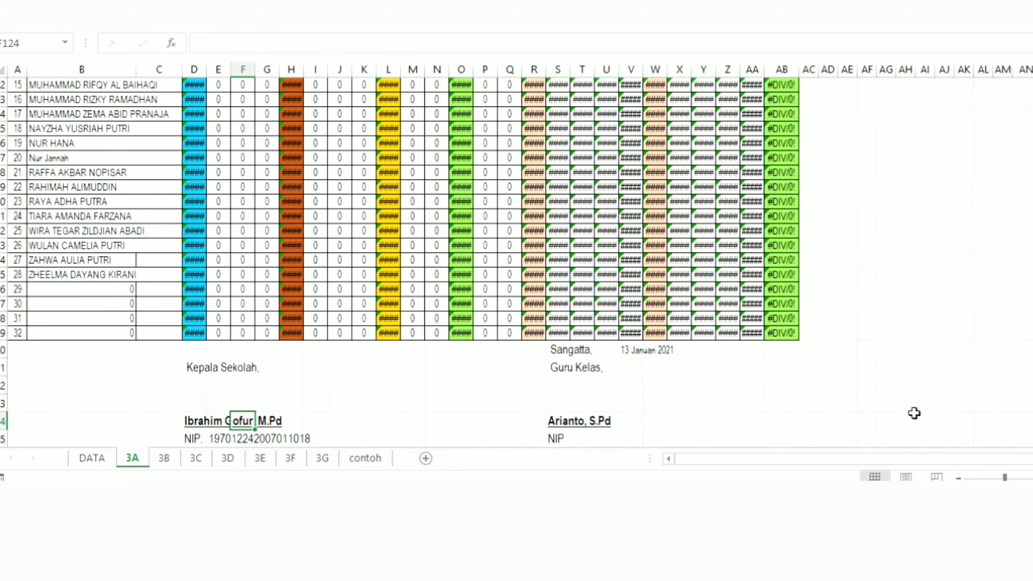
pyautogui.click(568, 365)
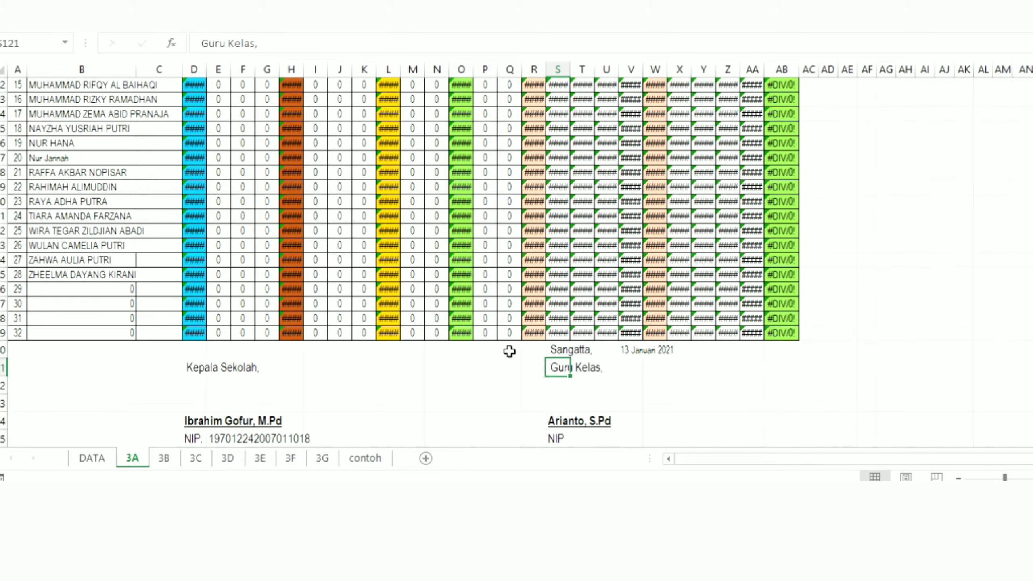
pyautogui.click(576, 371)
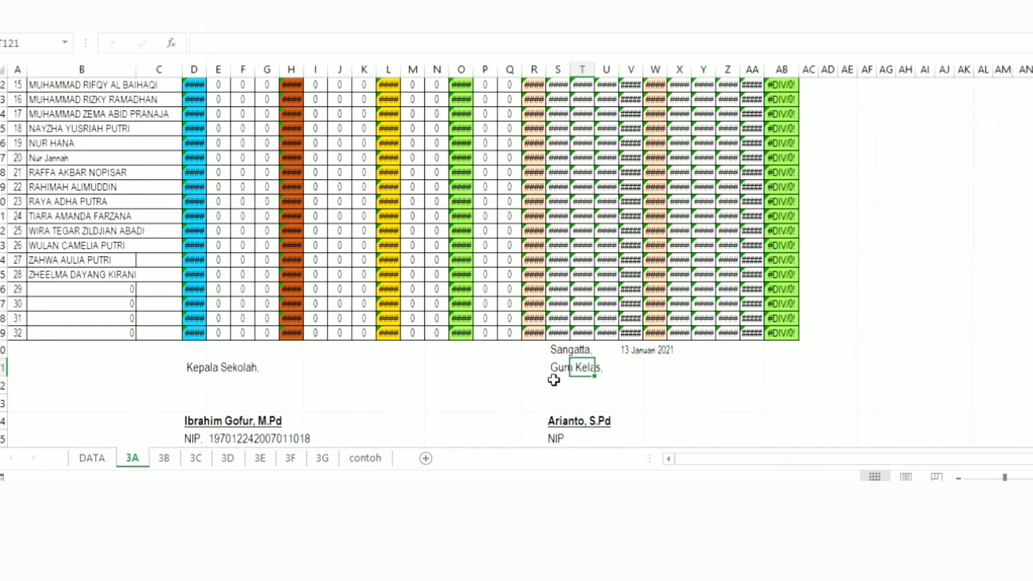
pyautogui.click(554, 367)
pyautogui.click(254, 44)
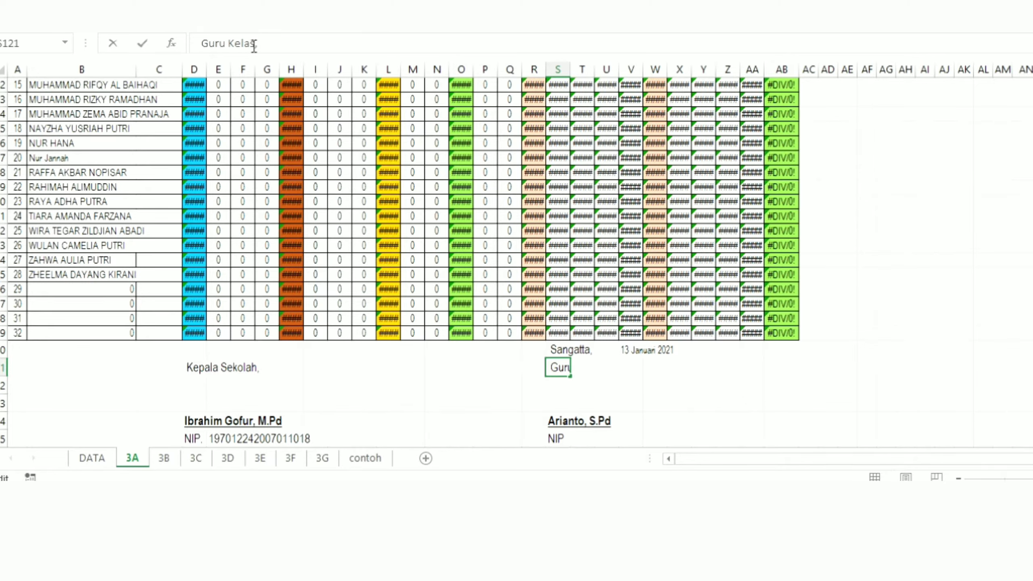
pyautogui.press('BackSpace')
pyautogui.press('BackSpace')
pyautogui.press('BackSpace')
pyautogui.press('BackSpace')
pyautogui.write('Mapel')
pyautogui.click(268, 403)
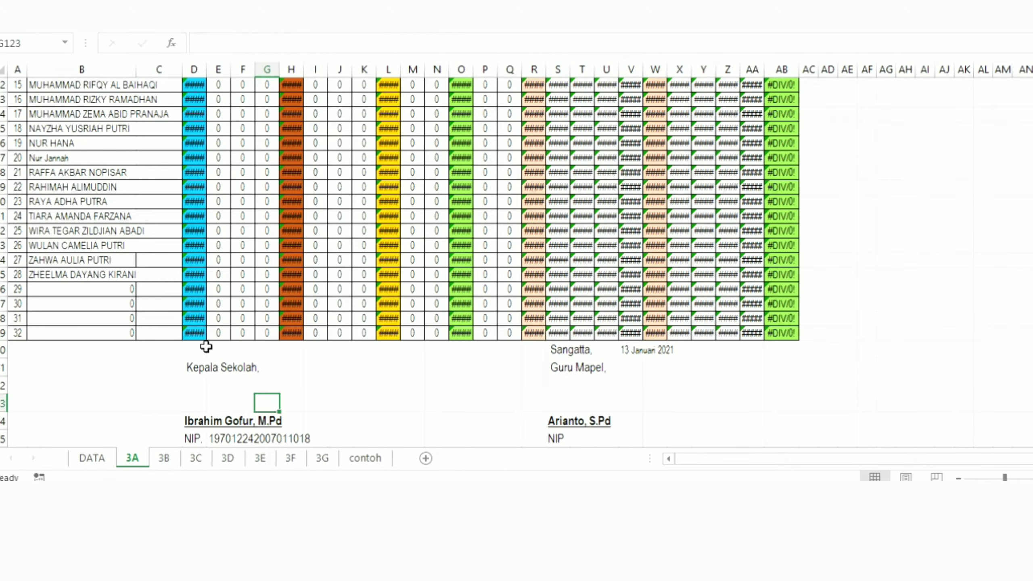
# Step: Return to the daily task and practice tables on sheet 3A and zoom out to fit them through column AQ
pyautogui.click(412, 244)
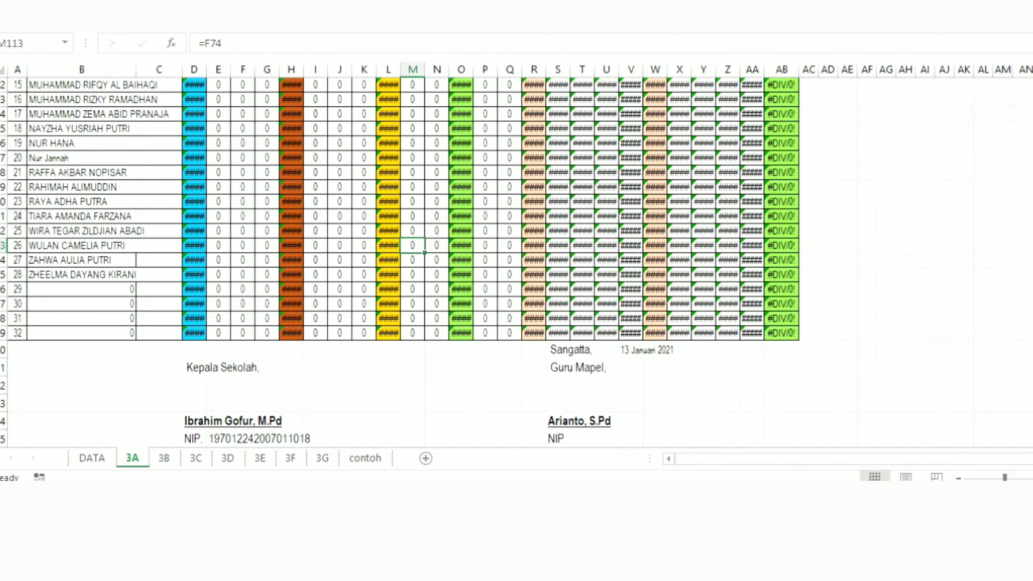
pyautogui.scroll(20, 517, 264)
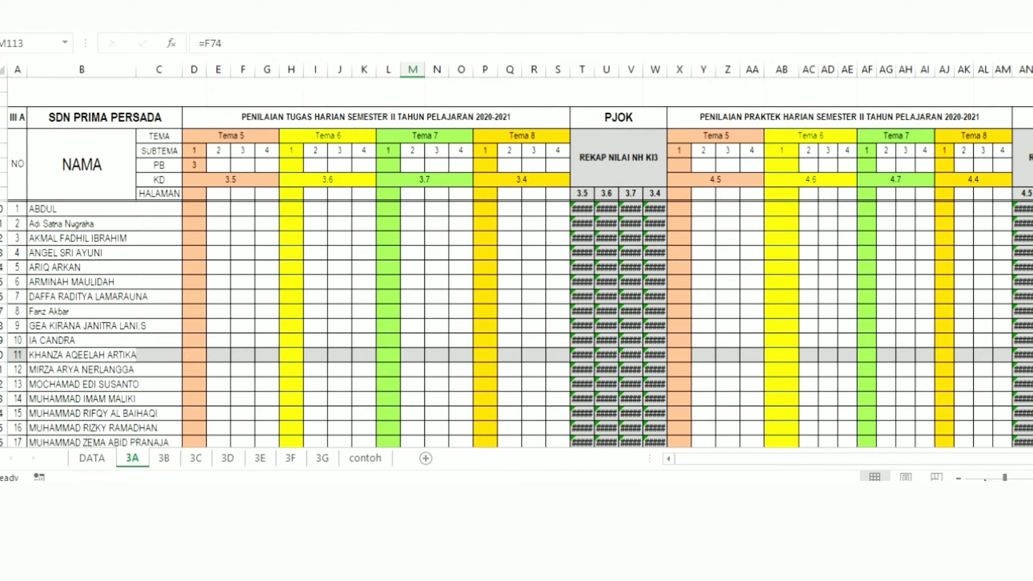
pyautogui.moveTo(1006, 477); pyautogui.dragTo(998, 477)
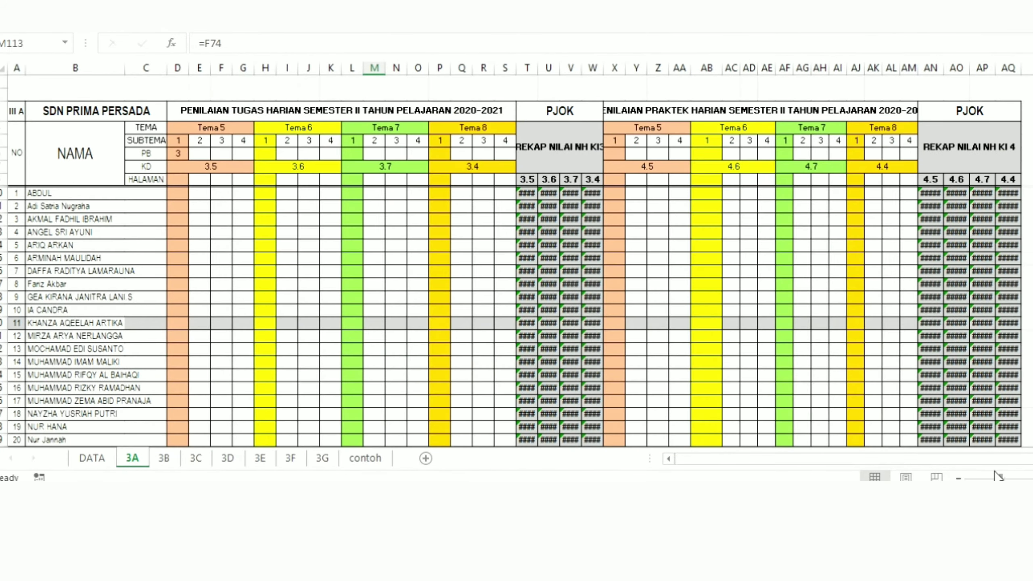
pyautogui.click(618, 229)
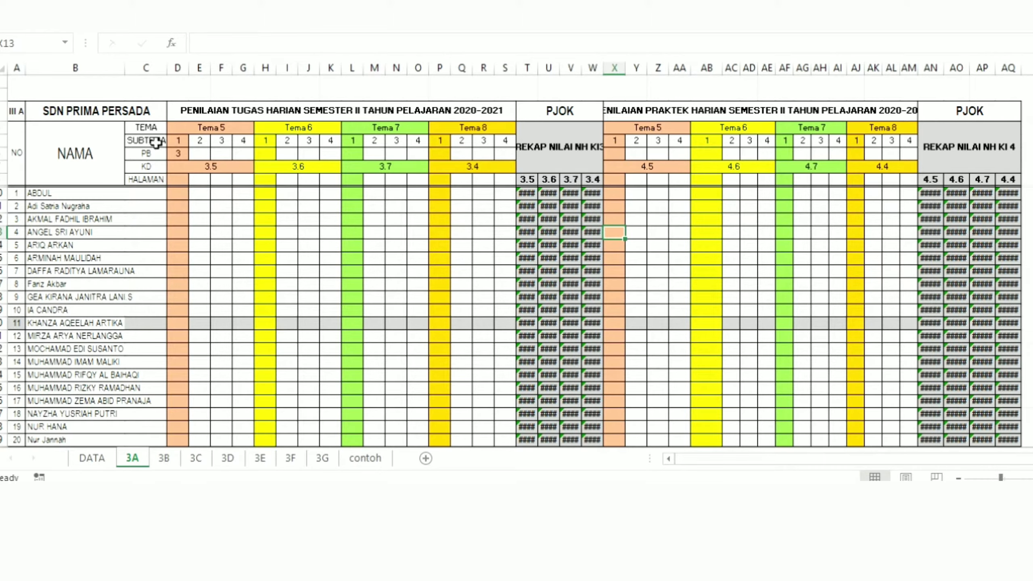
pyautogui.scroll(-1, 154, 145)
pyautogui.scroll(-3, 153, 189)
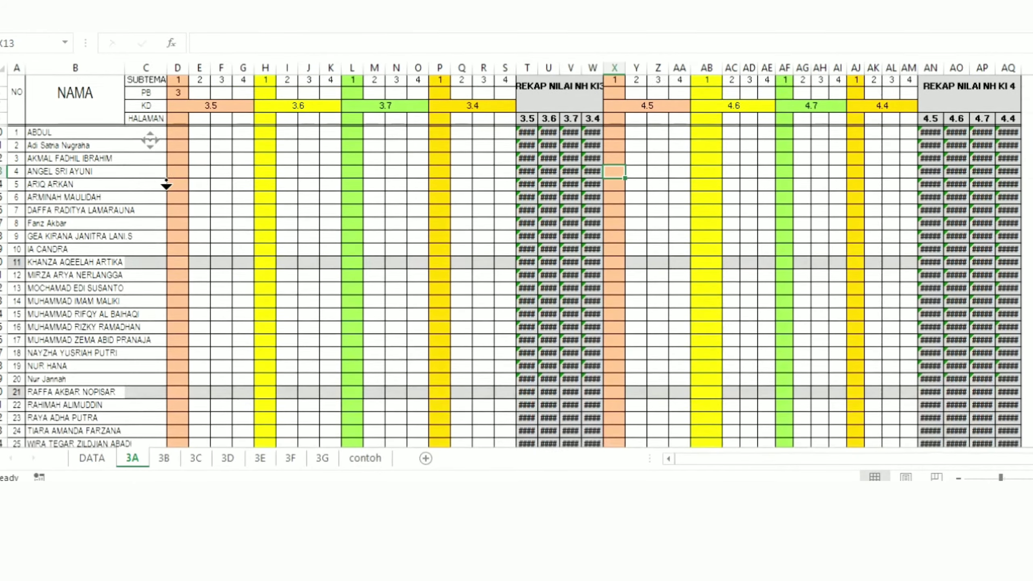
# Step: Review sheet 3A's daily, UH/PTS/PAS and report tables down to the signature block and return to the daily tables
pyautogui.scroll(-7, 168, 197)
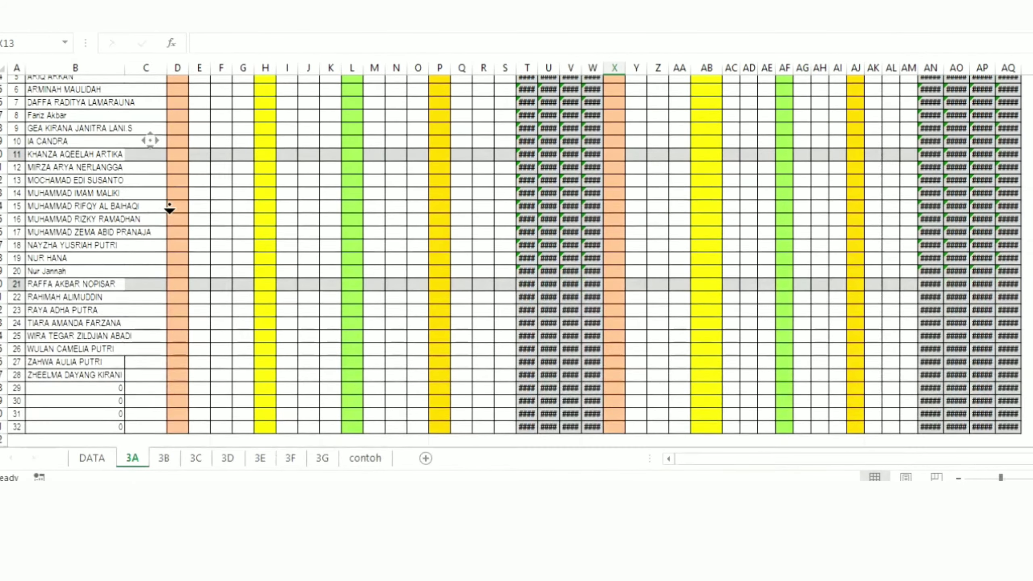
pyautogui.scroll(-10, 172, 229)
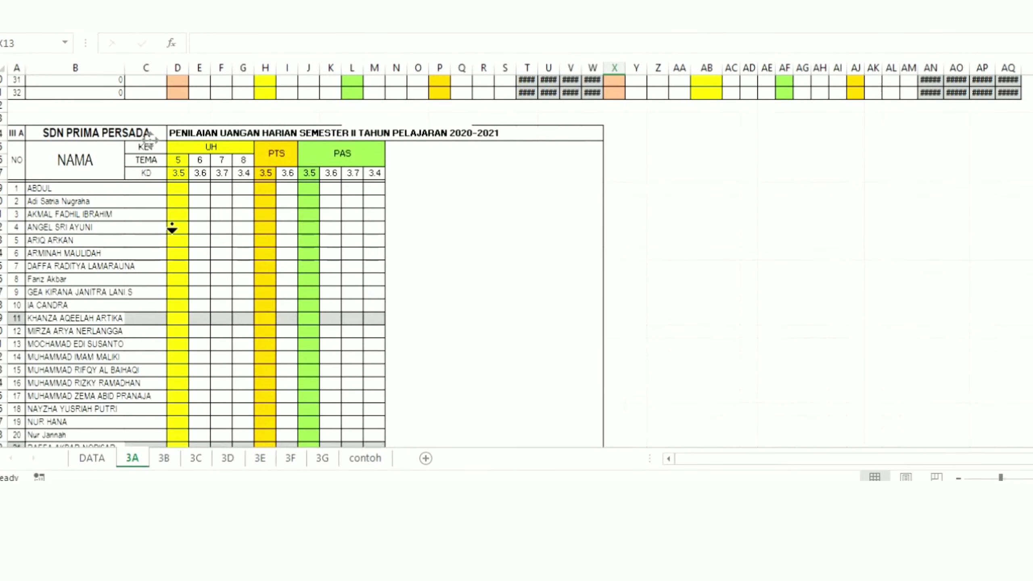
pyautogui.scroll(-9, 172, 229)
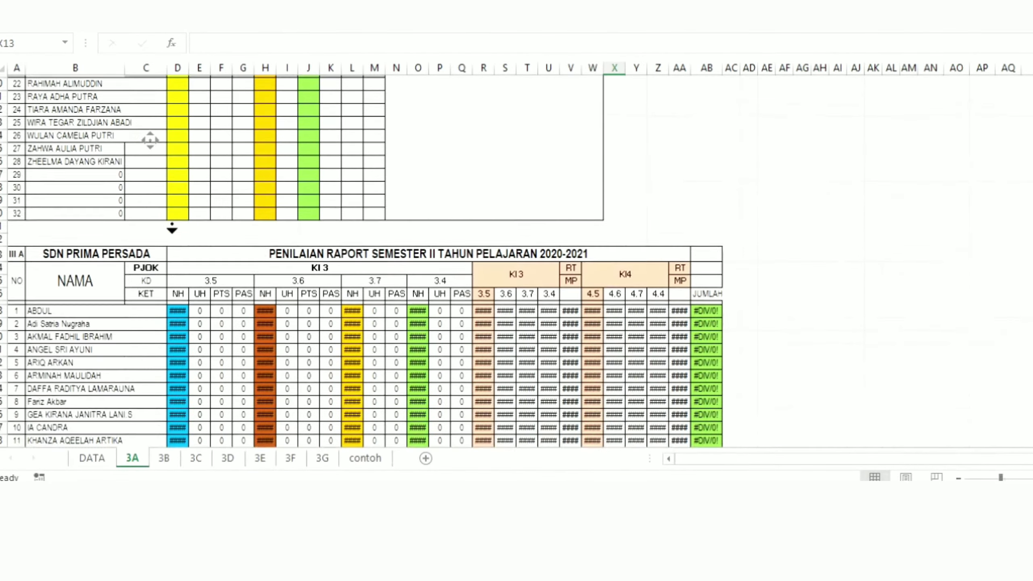
pyautogui.scroll(-4, 172, 228)
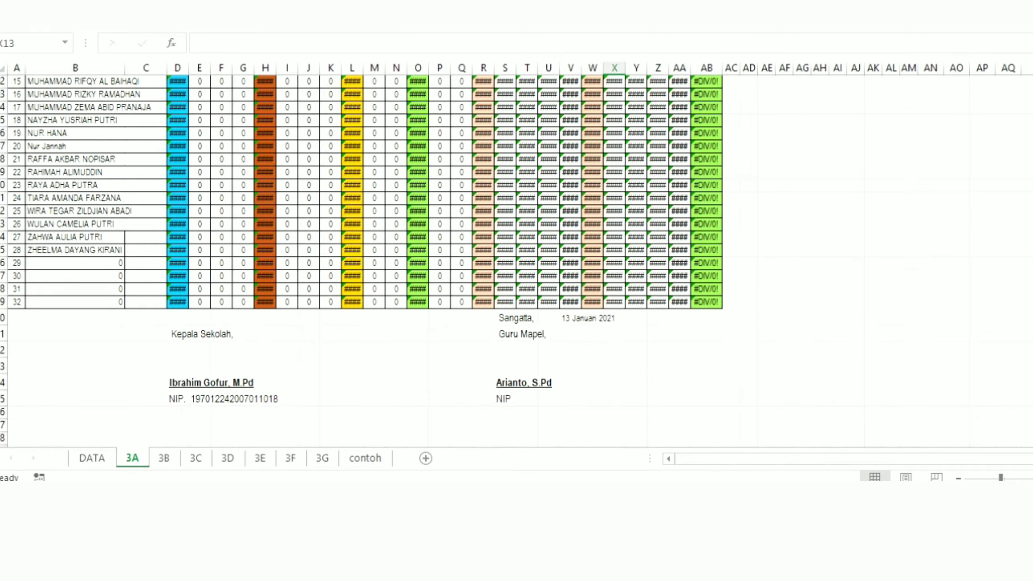
pyautogui.scroll(13, 488, 261)
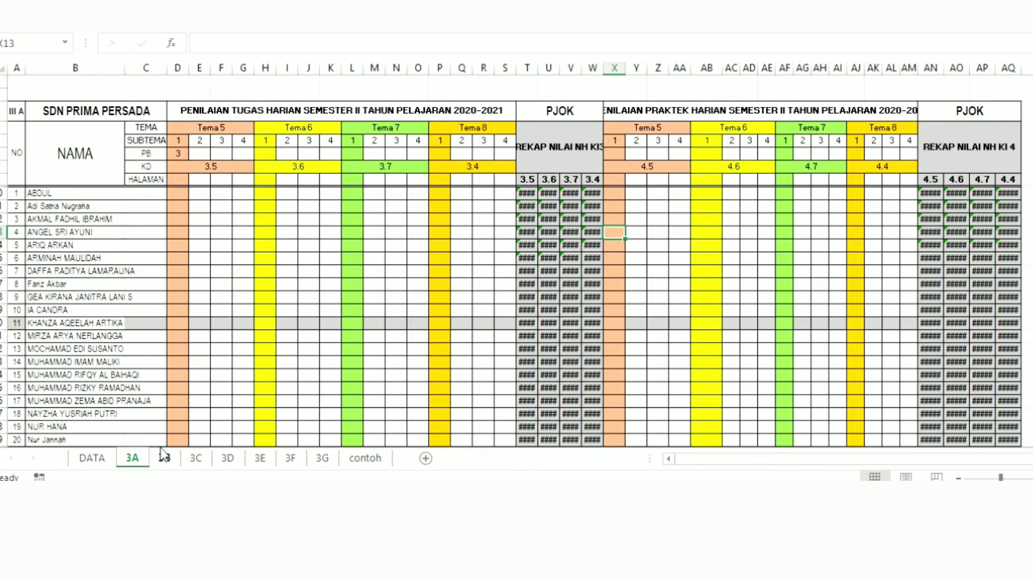
# Step: Examine sheet 3B's daily task and practice tables, fitted through column AQ, and its UH/PTS/PAS and report tables
pyautogui.click(164, 457)
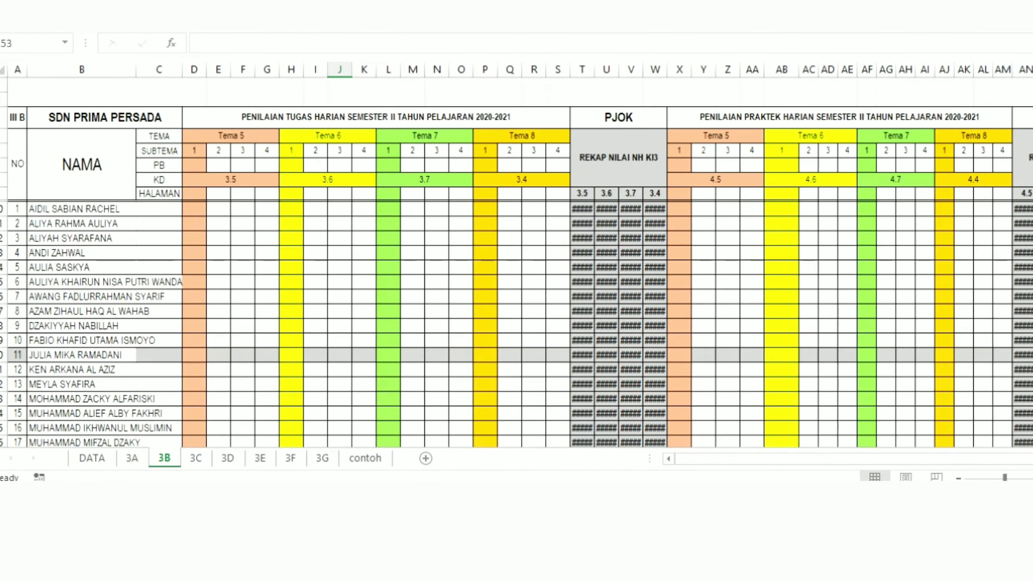
pyautogui.moveTo(1007, 478); pyautogui.dragTo(1000, 479)
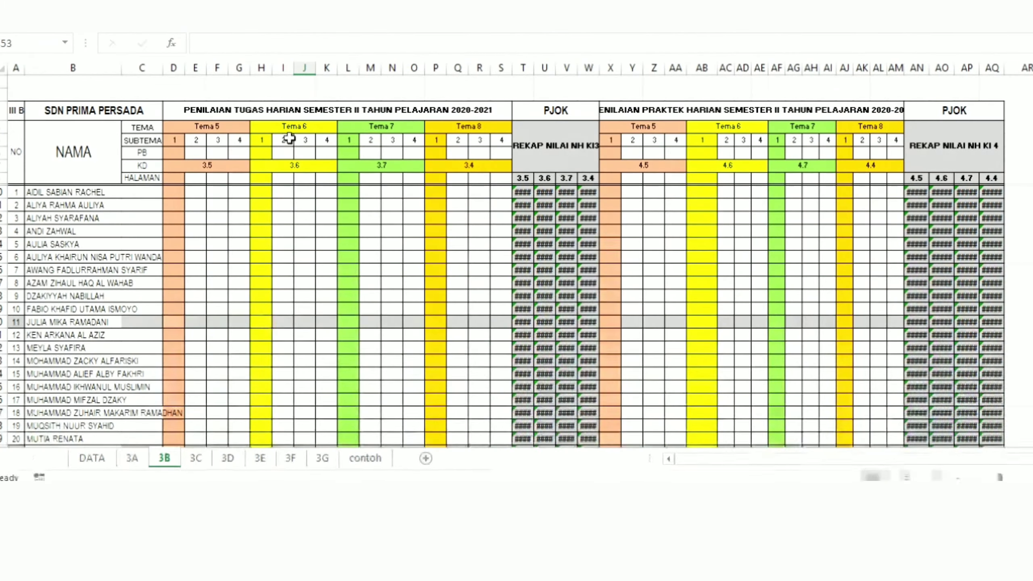
pyautogui.click(298, 108)
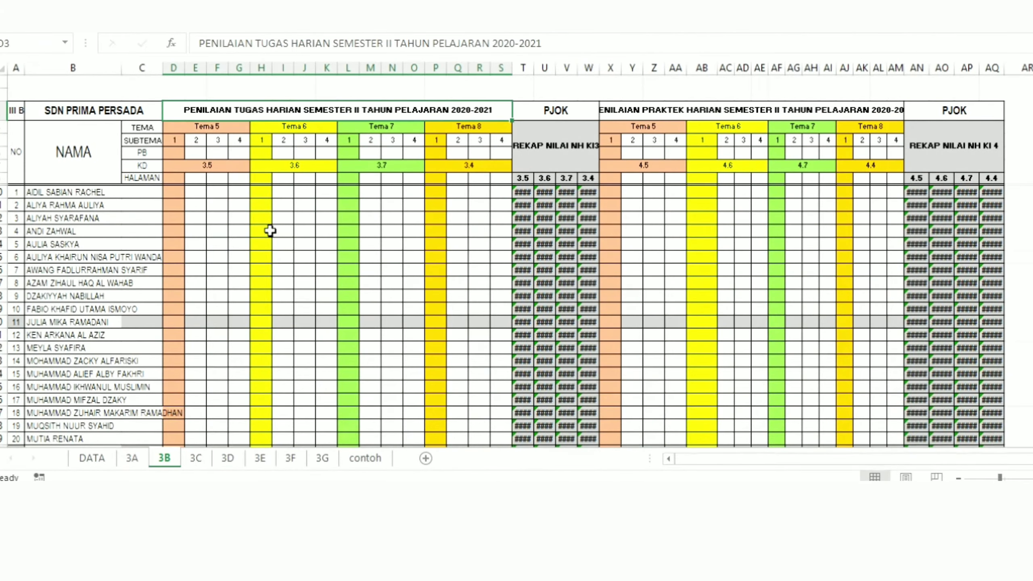
pyautogui.scroll(-1, 280, 263)
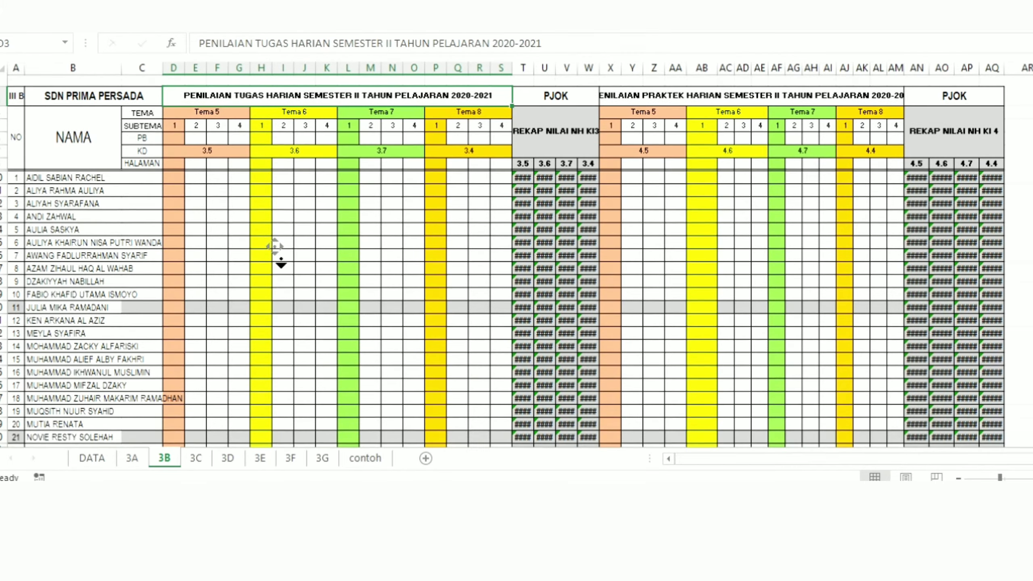
pyautogui.scroll(-3, 281, 264)
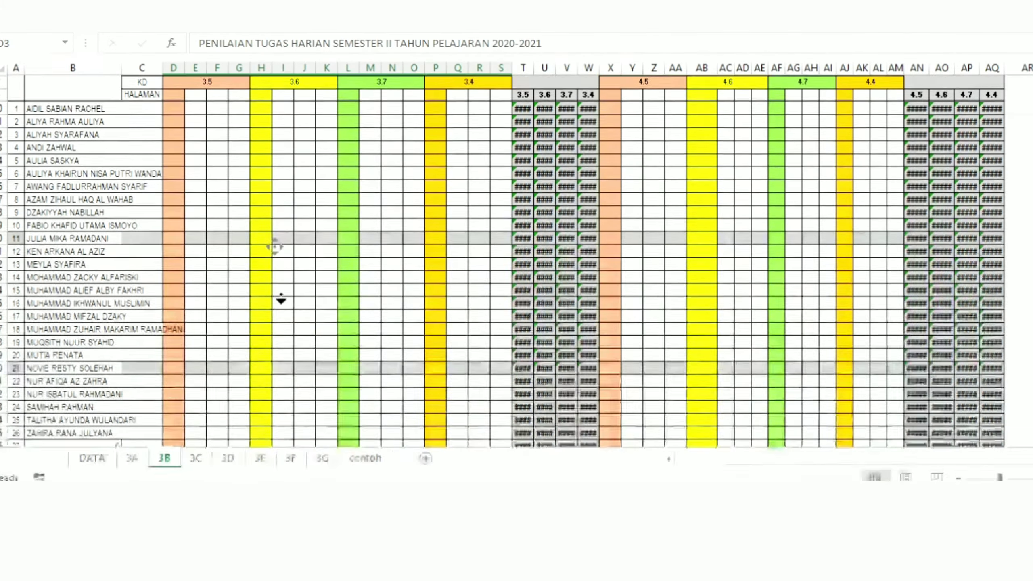
pyautogui.scroll(-5, 281, 305)
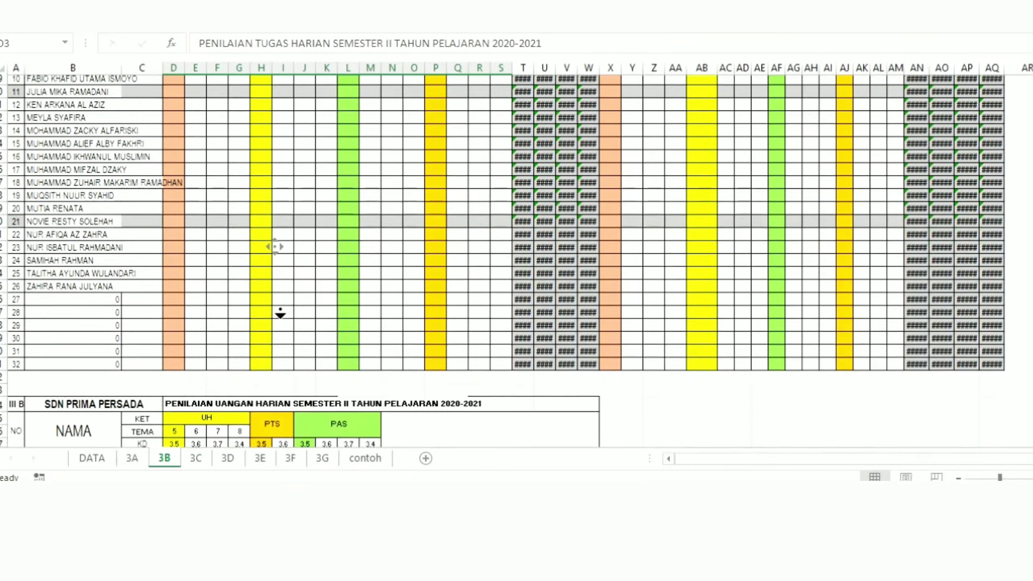
pyautogui.scroll(-5, 280, 313)
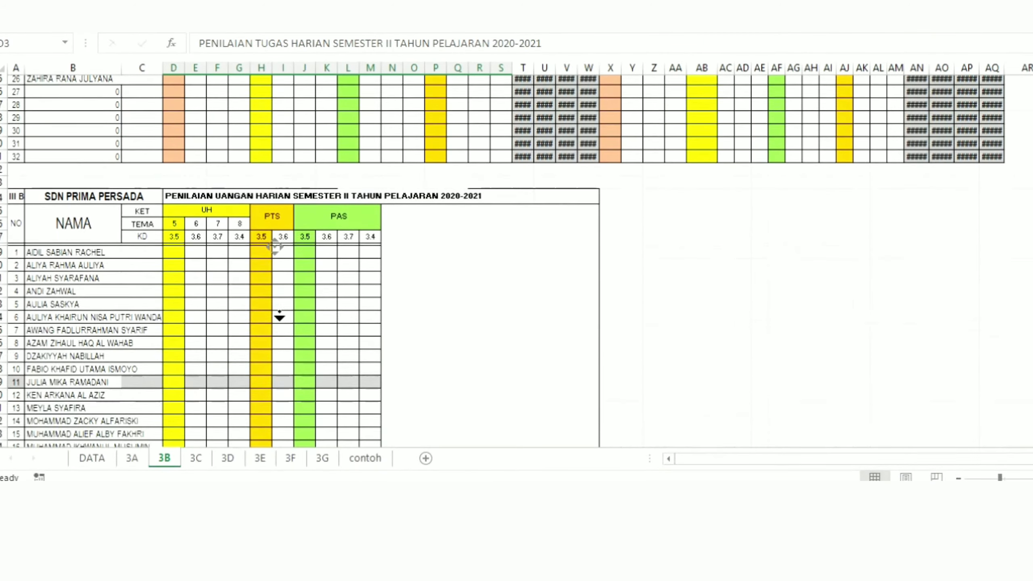
pyautogui.scroll(-5, 279, 322)
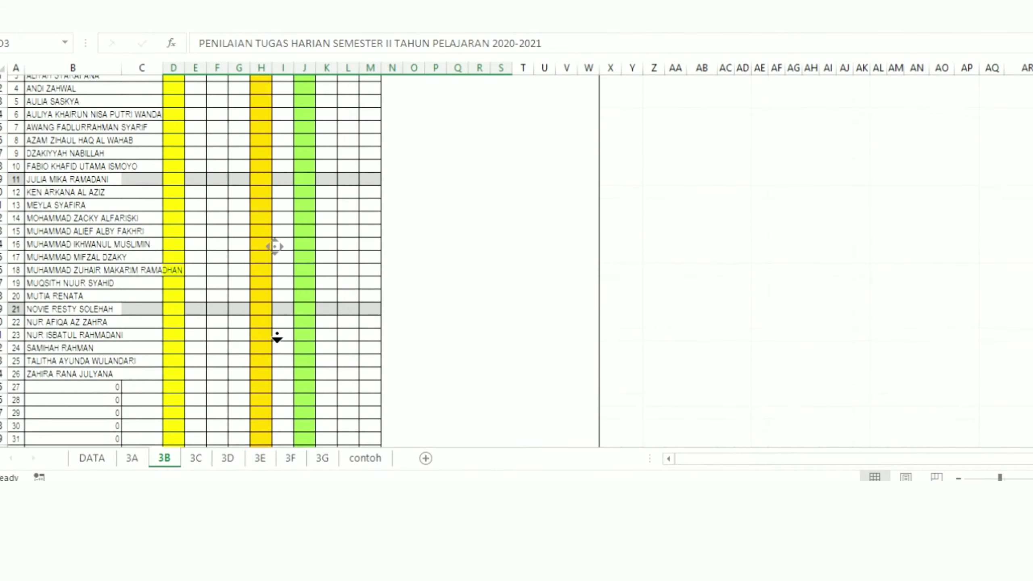
pyautogui.scroll(-1, 275, 343)
pyautogui.middleClick(276, 343)
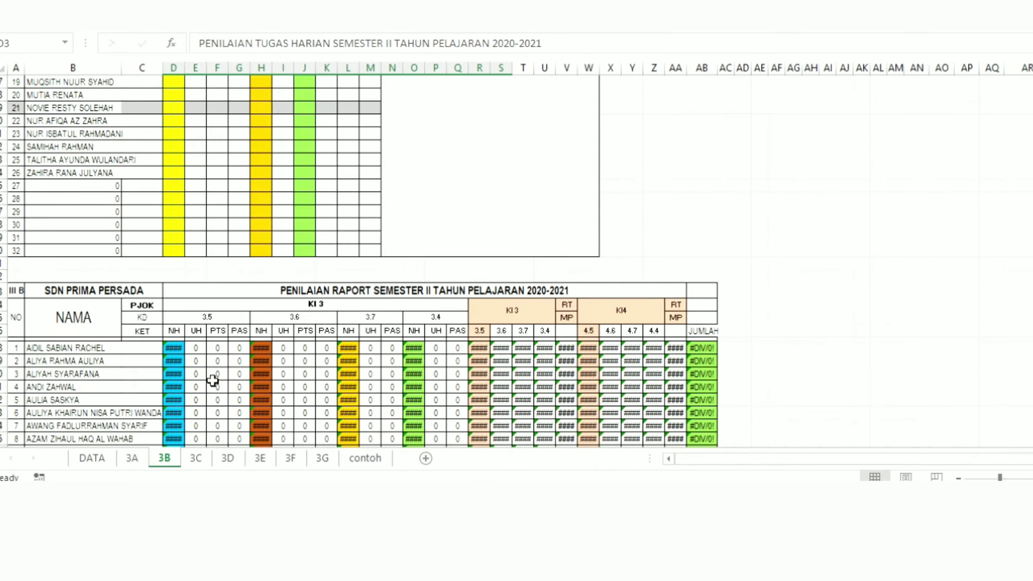
# Step: Look through class sheets 3C to 3G and show the daily task and practice tables on sheet 3G
pyautogui.click(194, 459)
pyautogui.click(227, 458)
pyautogui.click(258, 458)
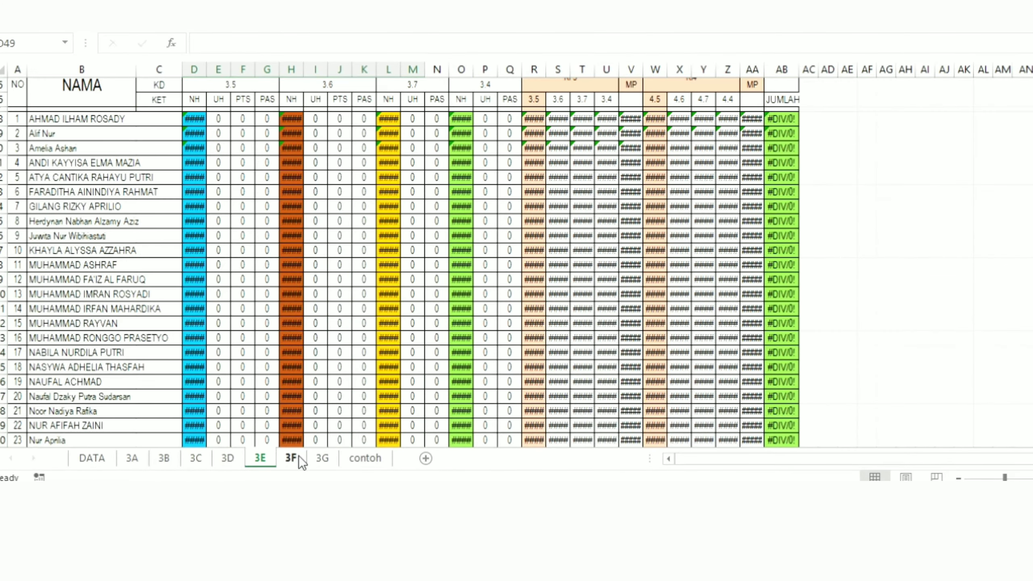
pyautogui.click(290, 459)
pyautogui.click(322, 458)
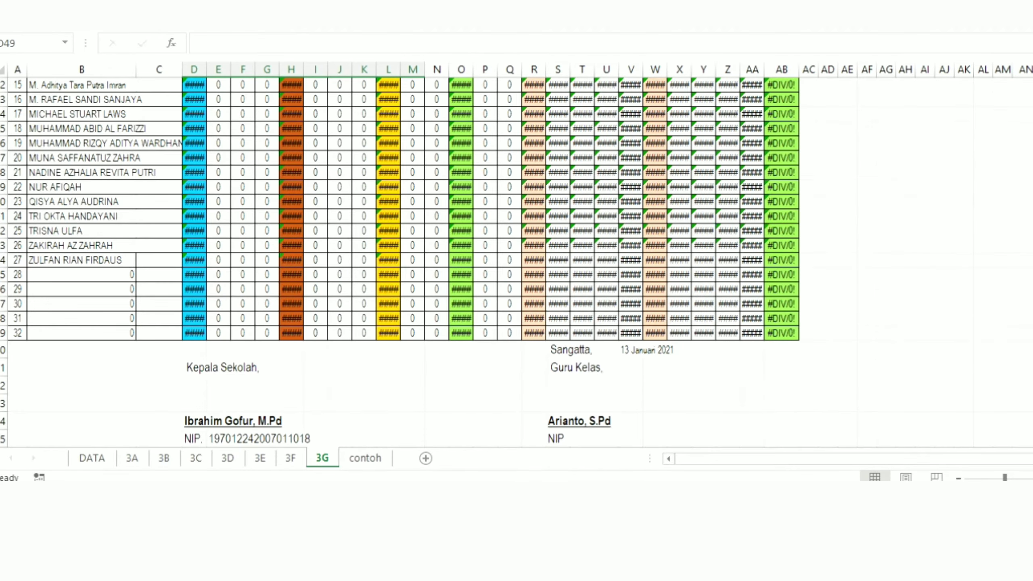
pyautogui.scroll(13, 815, 152)
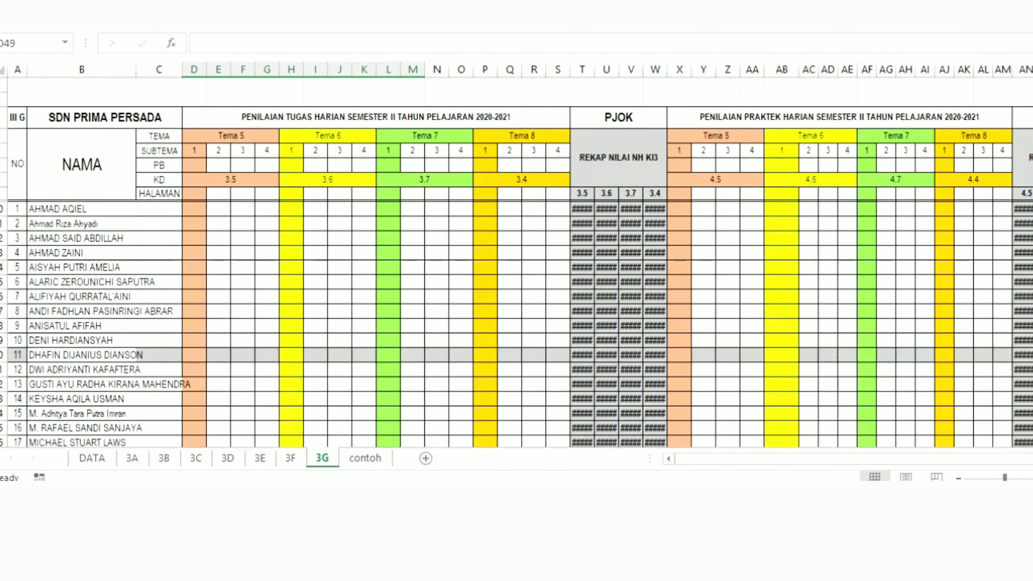
pyautogui.click(429, 220)
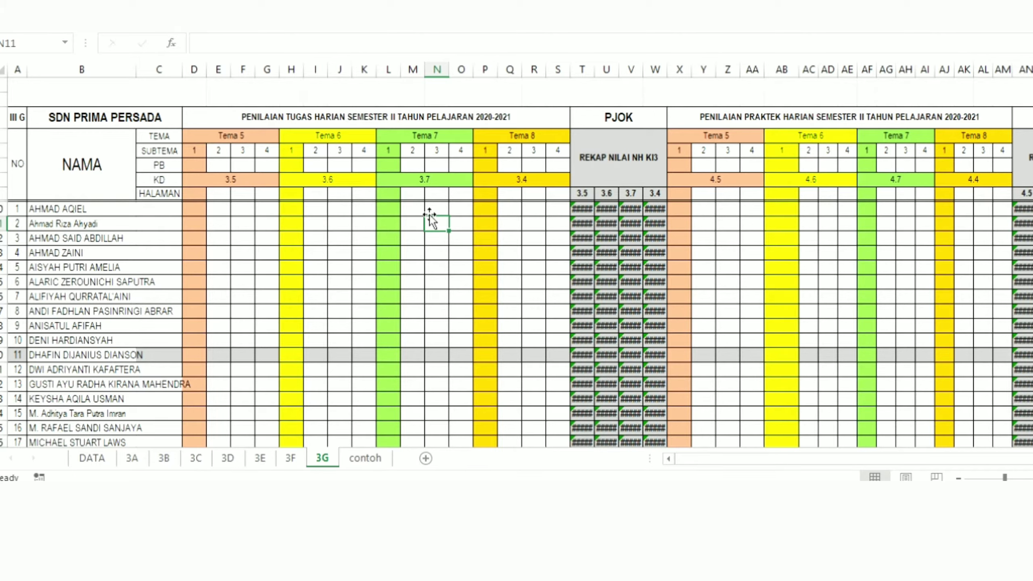
pyautogui.click(239, 267)
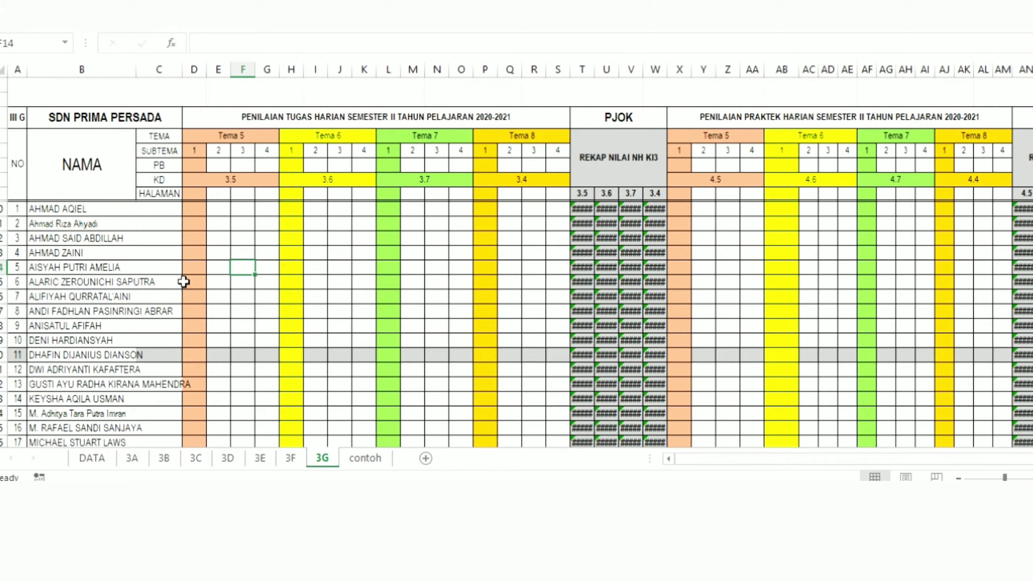
pyautogui.click(209, 254)
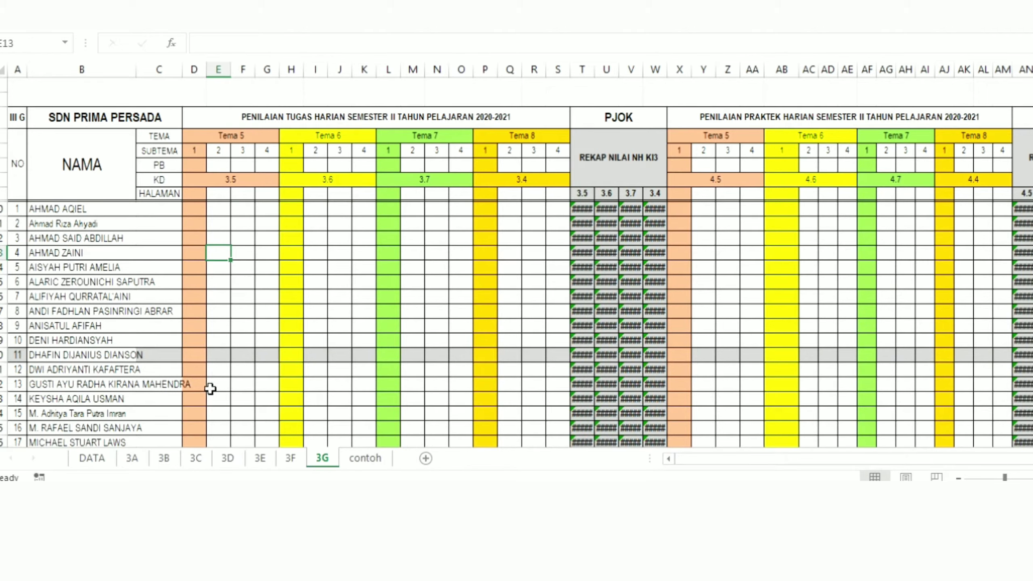
pyautogui.click(199, 207)
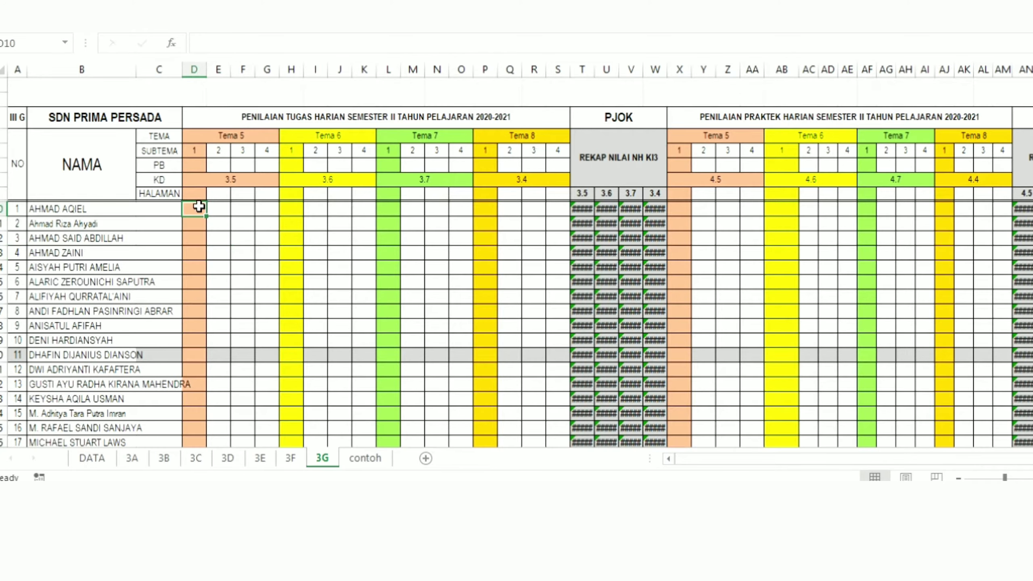
# Step: Enter the first student's Tema 5 daily task scores 90, 80, 70 and 70 under KD 3.5 on sheet 3A
pyautogui.click(178, 205)
pyautogui.click(184, 193)
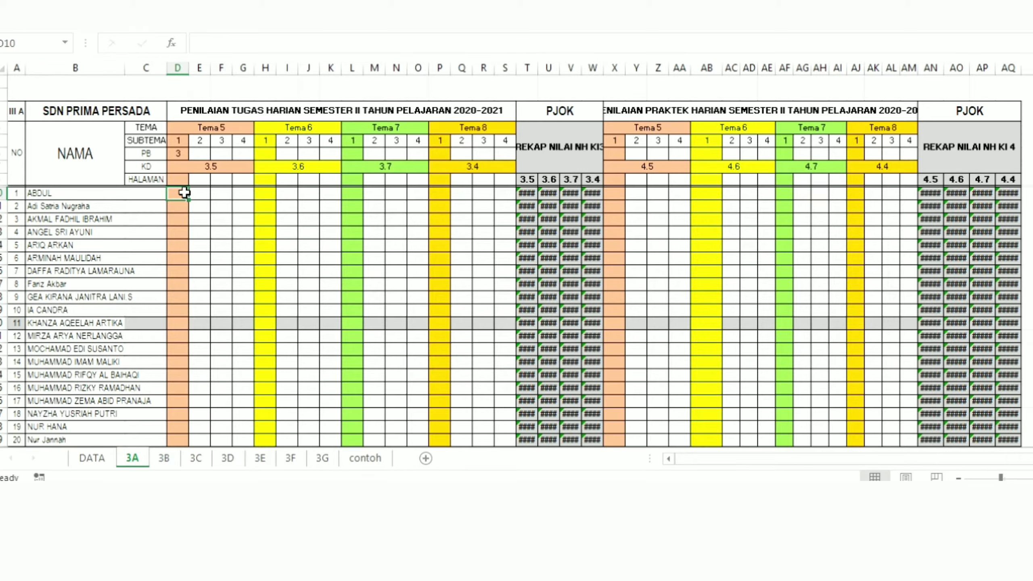
pyautogui.write('90')
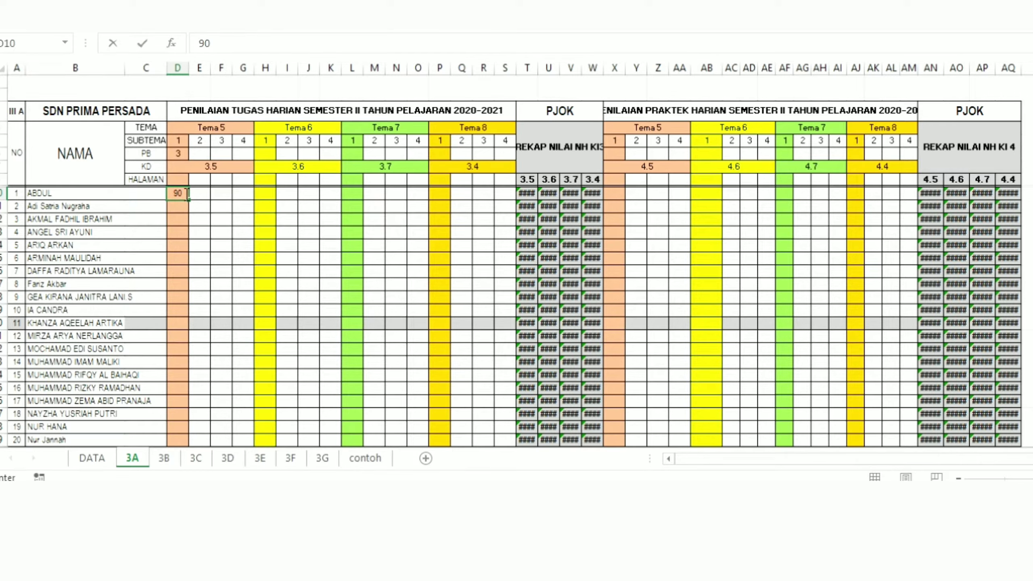
pyautogui.press('Tab')
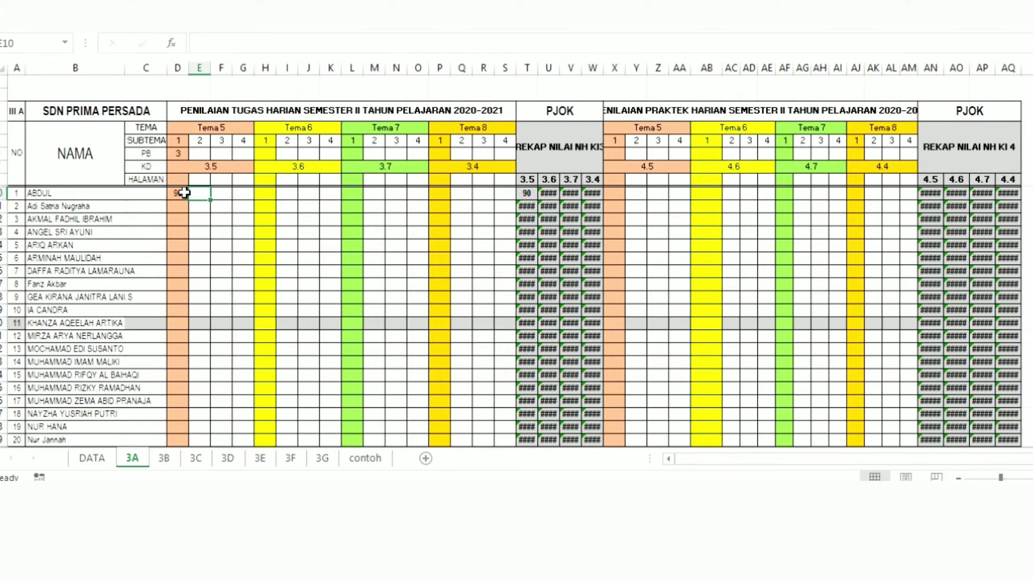
pyautogui.write('80')
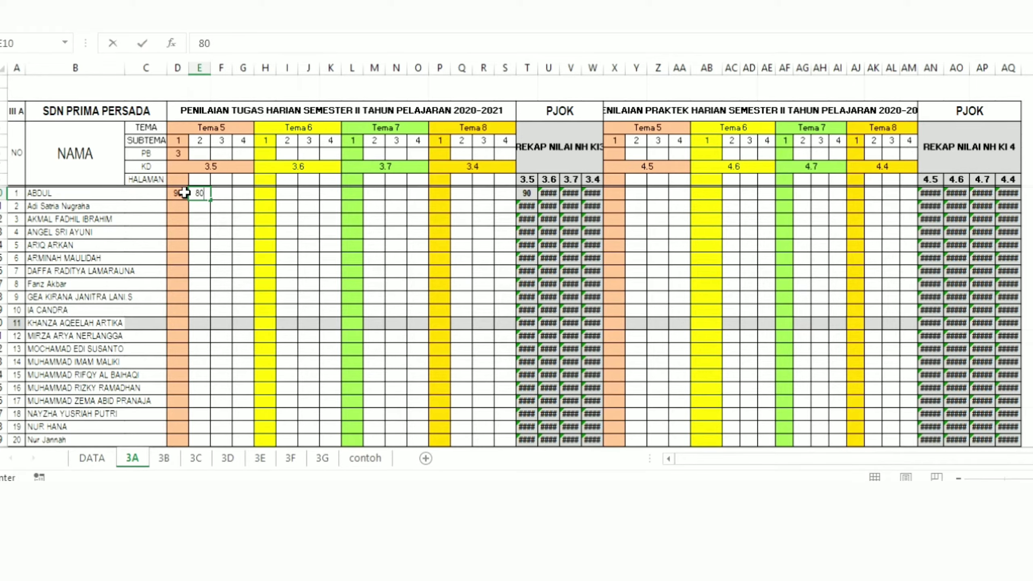
pyautogui.press('Tab')
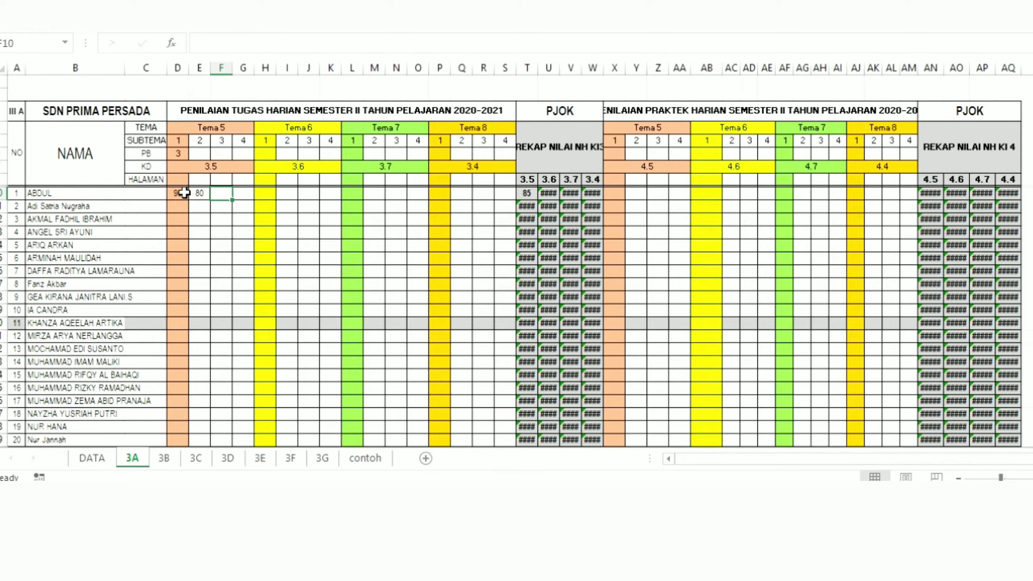
pyautogui.write('70')
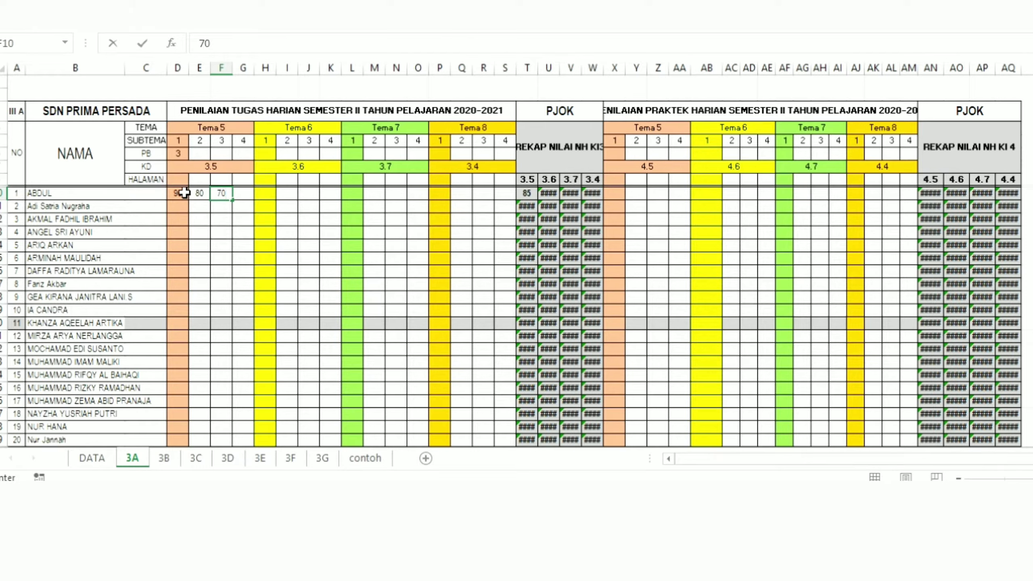
pyautogui.press('Tab')
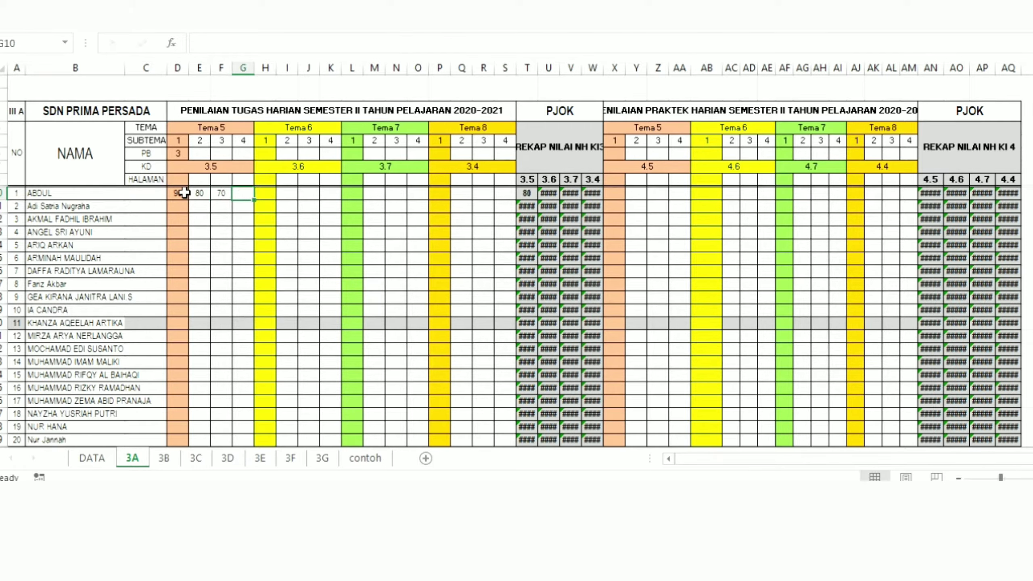
pyautogui.write('70')
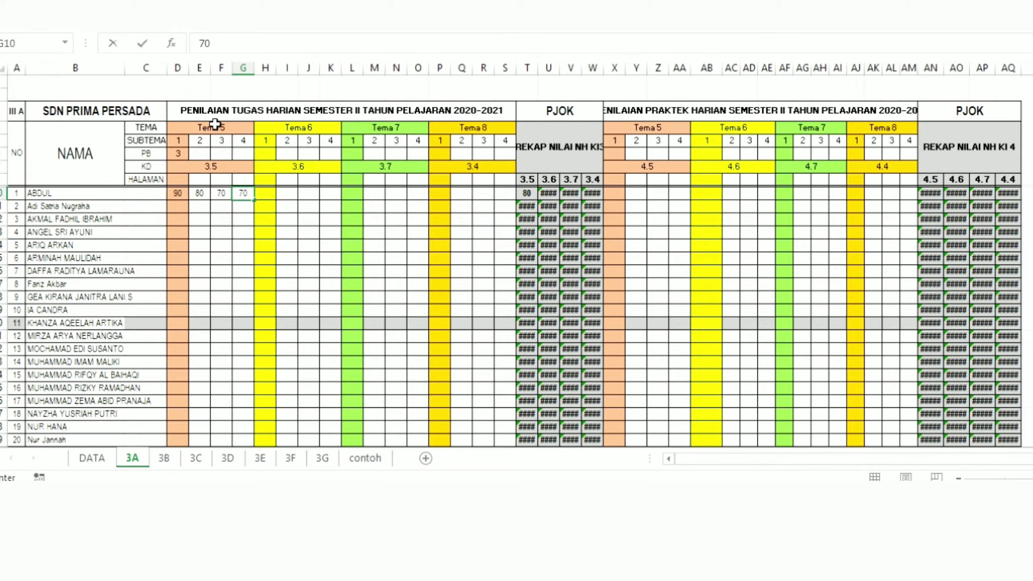
pyautogui.moveTo(208, 127); pyautogui.dragTo(220, 152)
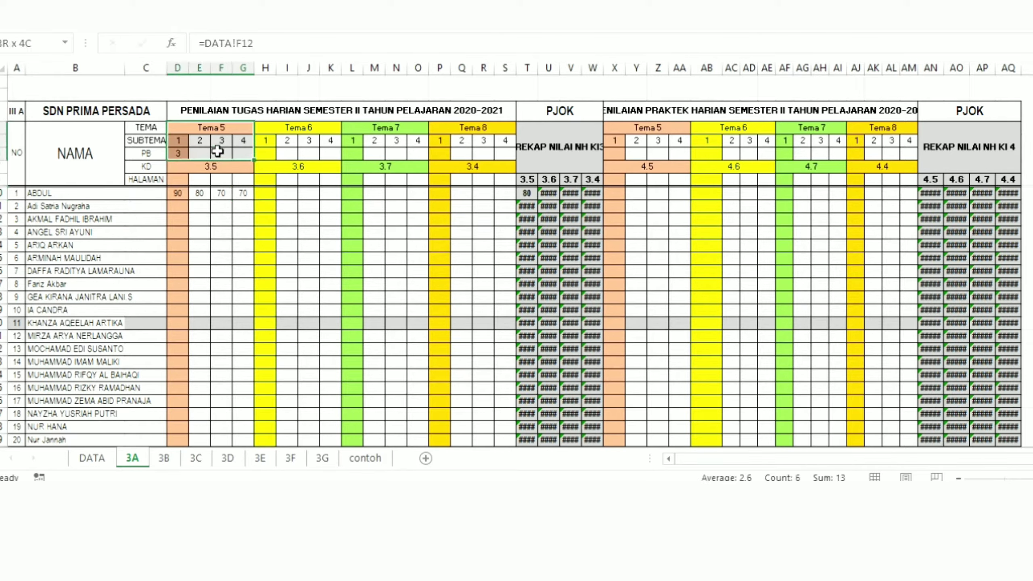
# Step: Enter the first student's Tema 5 daily practice scores 80, 90, 80 and 78 under KD 4.5
pyautogui.click(615, 193)
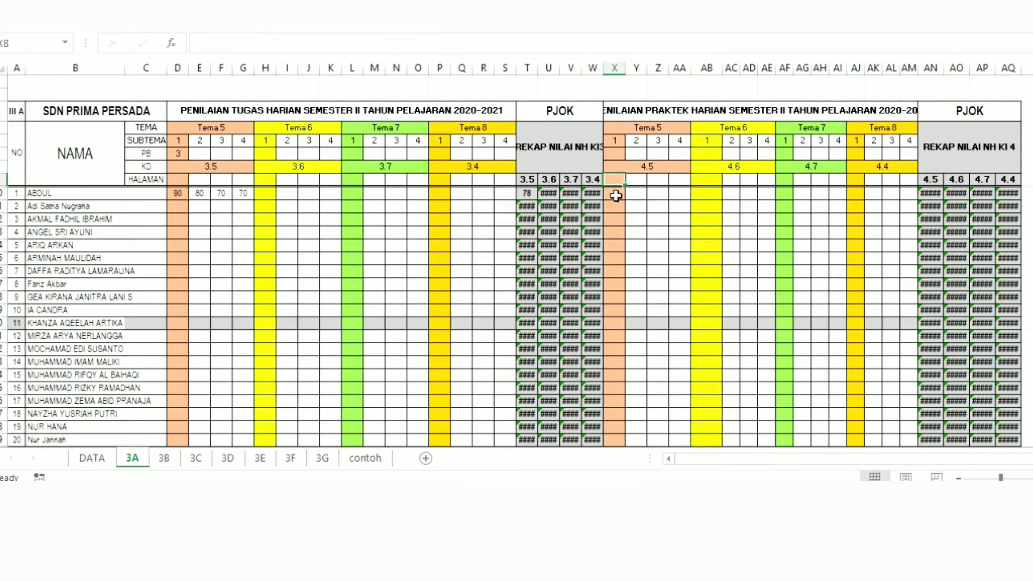
pyautogui.write('80')
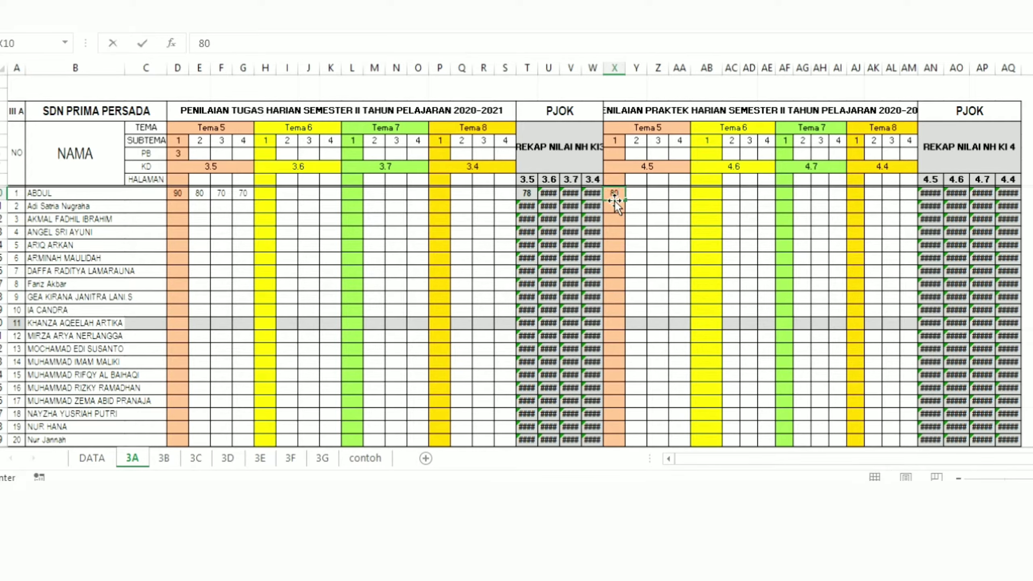
pyautogui.press('Tab')
pyautogui.write('90')
pyautogui.press('Tab')
pyautogui.write('80')
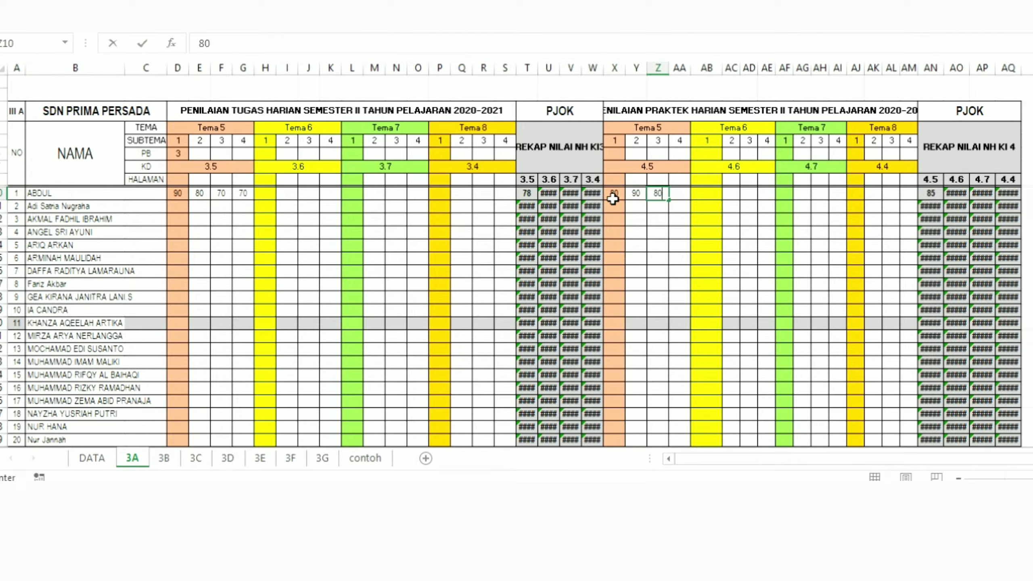
pyautogui.press('Tab')
pyautogui.write('7')
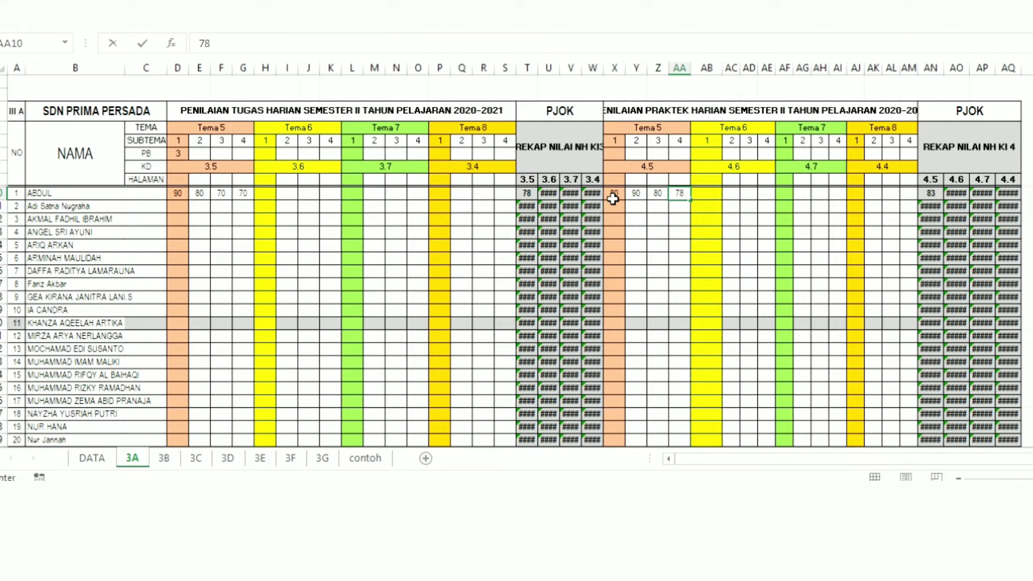
pyautogui.write('8')
pyautogui.click(613, 198)
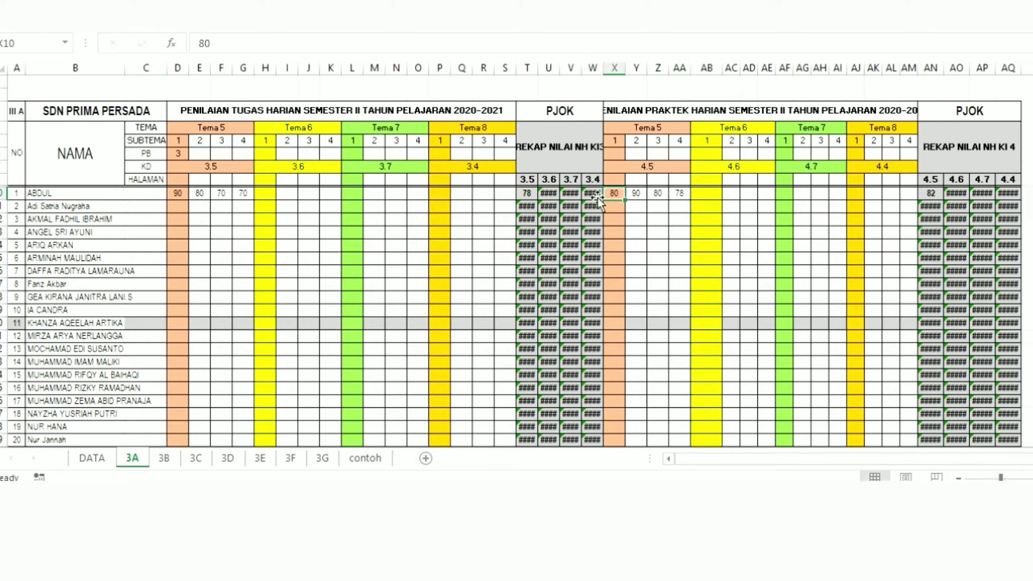
# Step: Split sheet 3A's window at cell D10 so the heading rows and student name columns stay separate from the scores
pyautogui.click(526, 194)
pyautogui.click(173, 194)
pyautogui.click(49, 193)
pyautogui.click(178, 193)
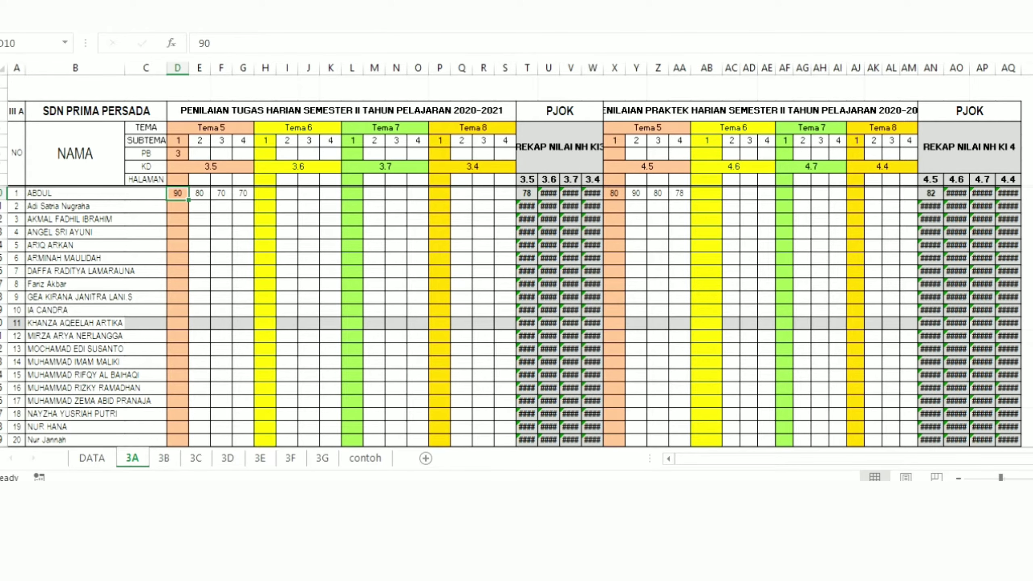
pyautogui.hotkey('alt', 'w')
pyautogui.press('s')
pyautogui.press('Right')
pyautogui.press('Right')
pyautogui.press('Right')
pyautogui.press('Right')
pyautogui.press('Right')
pyautogui.press('Right')
pyautogui.press('Right')
pyautogui.press('Right')
pyautogui.press('Right')
pyautogui.press('Right')
pyautogui.press('Right')
pyautogui.press('Right')
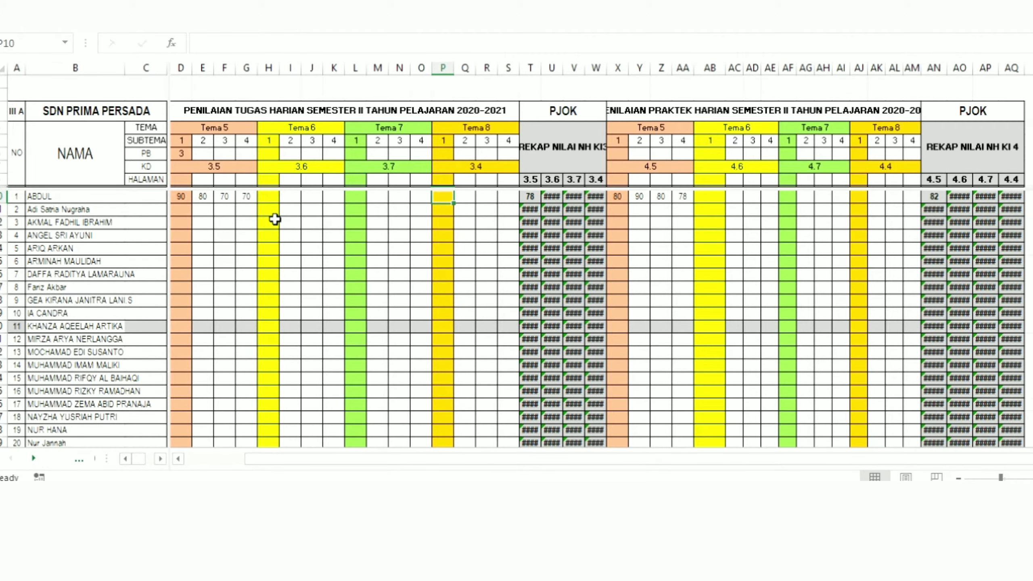
# Step: Examine the split daily task table at a larger zoom, moving through Tema 6 subtema 1 against the headings and student names
pyautogui.click(269, 223)
pyautogui.moveTo(998, 476); pyautogui.dragTo(1009, 477)
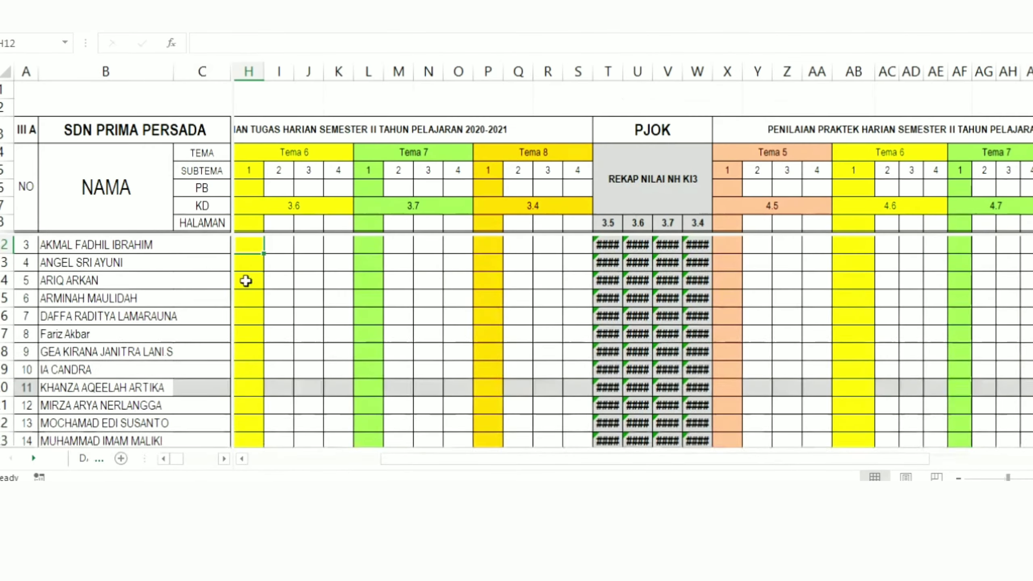
pyautogui.click(210, 267)
pyautogui.click(247, 257)
pyautogui.press('Up')
pyautogui.press('Up')
pyautogui.press('Up')
pyautogui.press('Up')
pyautogui.press('Up')
pyautogui.press('Up')
pyautogui.press('Up')
pyautogui.press('Up')
pyautogui.press('Up')
pyautogui.press('Up')
pyautogui.press('Up')
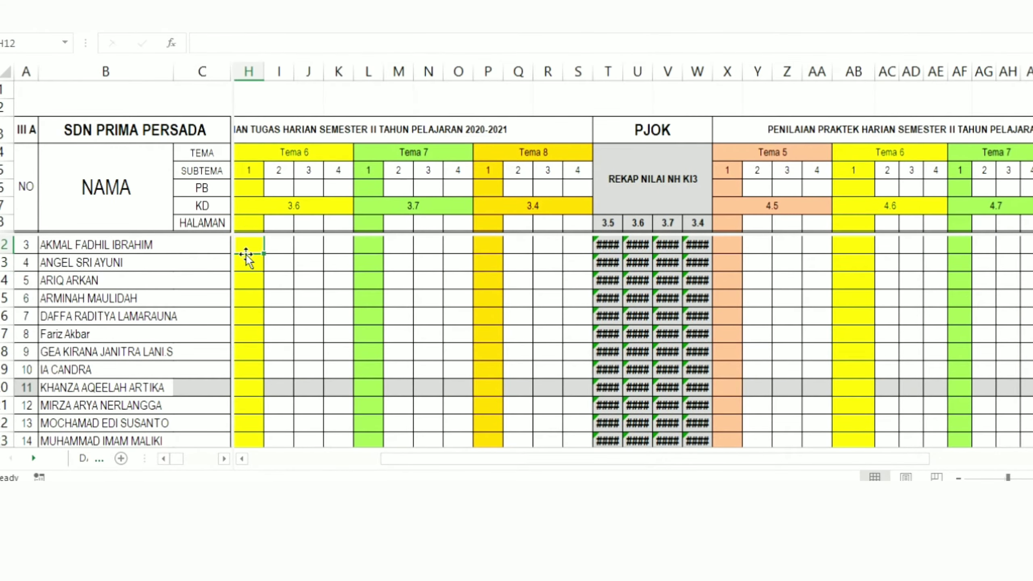
pyautogui.press('Down')
pyautogui.press('Down')
pyautogui.press('Down')
pyautogui.press('Down')
pyautogui.press('Down')
pyautogui.press('Down')
pyautogui.press('Down')
pyautogui.press('Down')
pyautogui.press('Down')
pyautogui.press('Down')
pyautogui.press('Down')
pyautogui.press('Down')
pyautogui.press('Down')
pyautogui.press('Down')
pyautogui.press('Down')
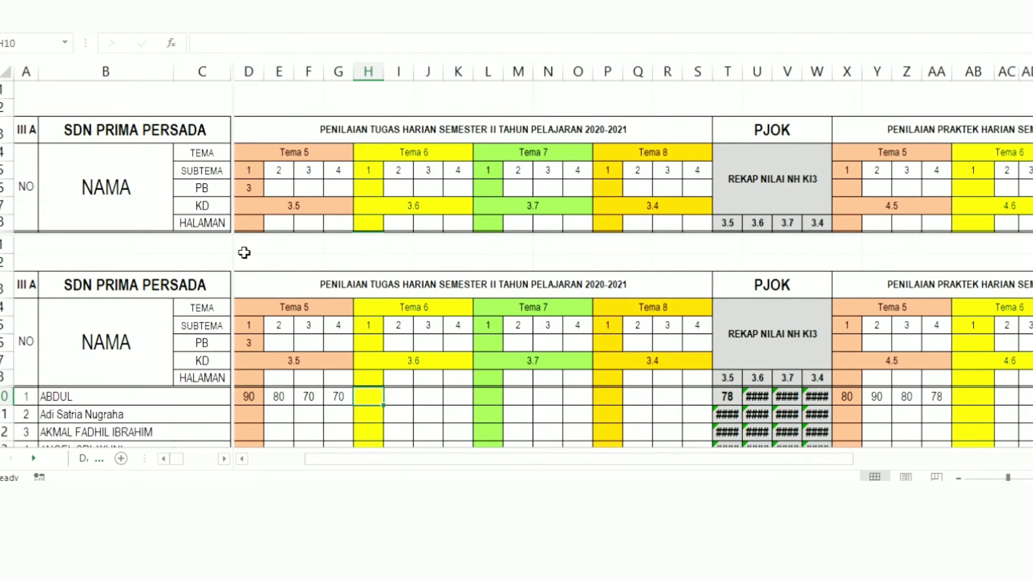
pyautogui.press('Down')
pyautogui.press('Down')
pyautogui.press('Down')
pyautogui.press('Down')
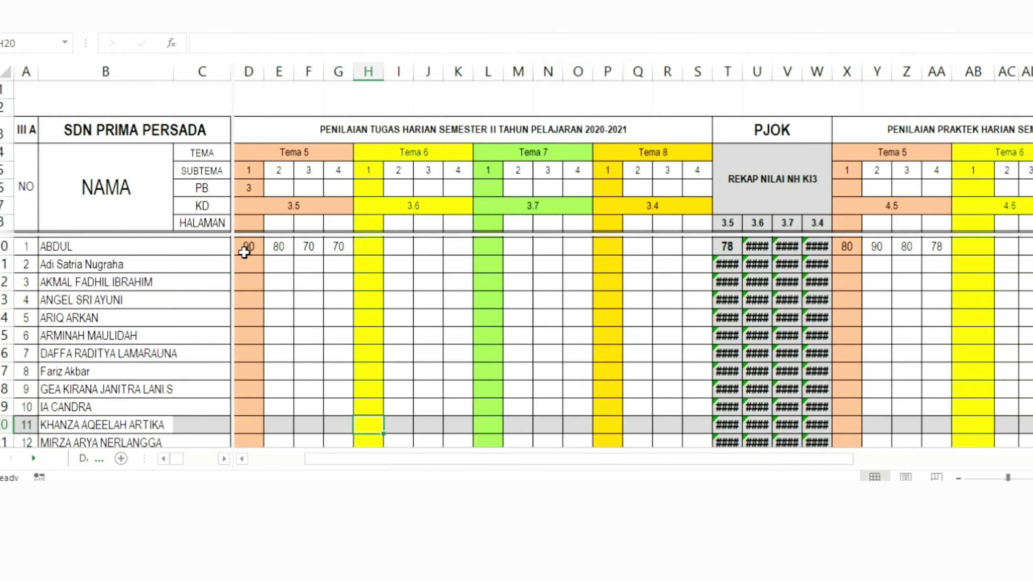
# Step: Examine the first student's KD 3.5 recap formula in T10 against the daily task score columns D through S
pyautogui.click(45, 249)
pyautogui.click(249, 251)
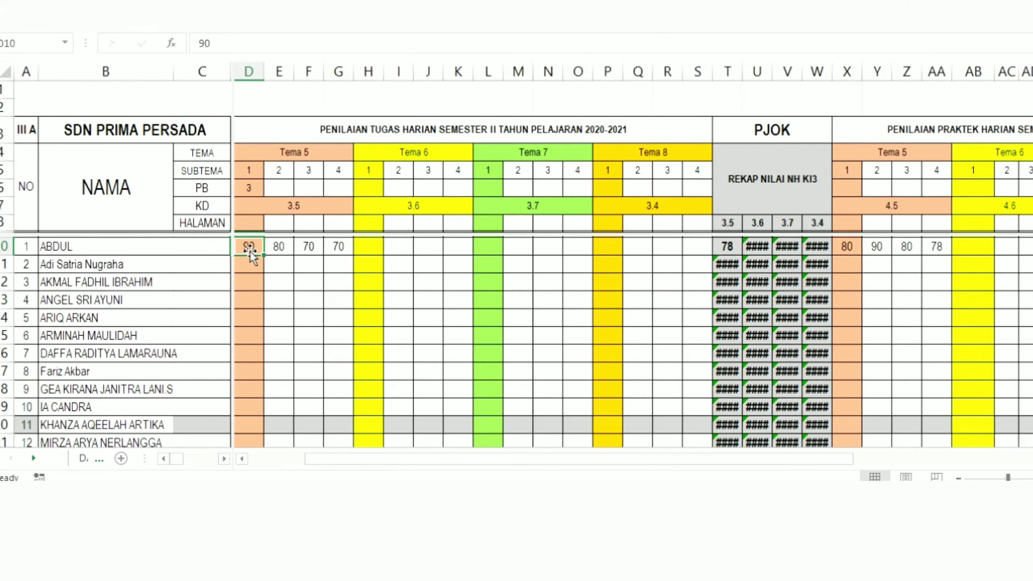
pyautogui.click(732, 247)
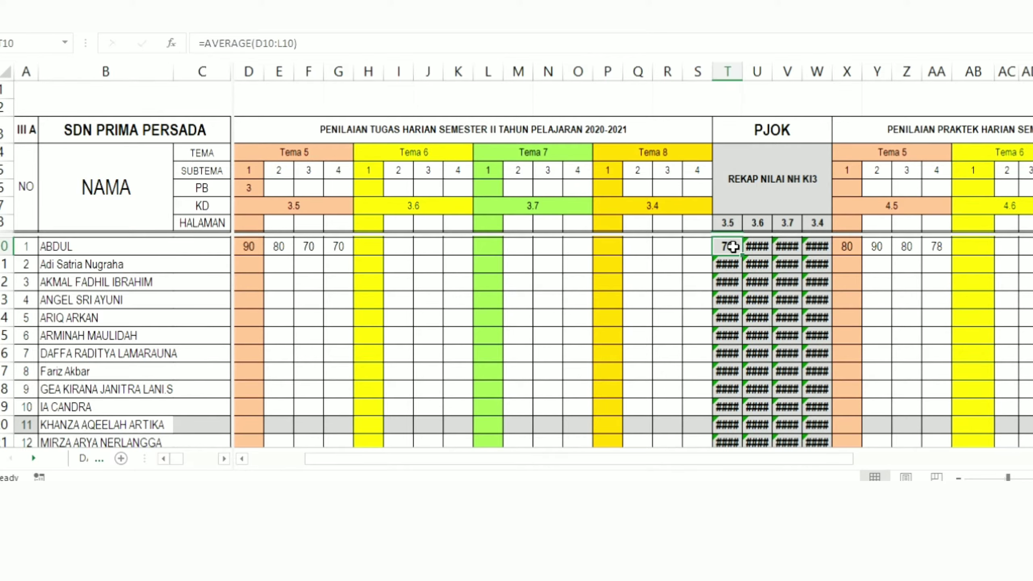
pyautogui.click(549, 283)
pyautogui.click(321, 249)
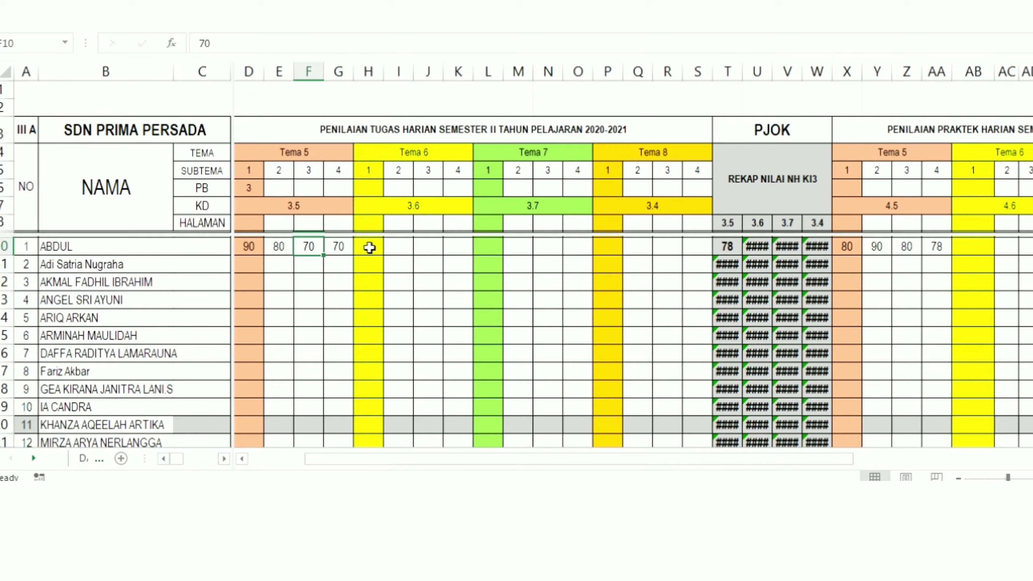
pyautogui.click(702, 245)
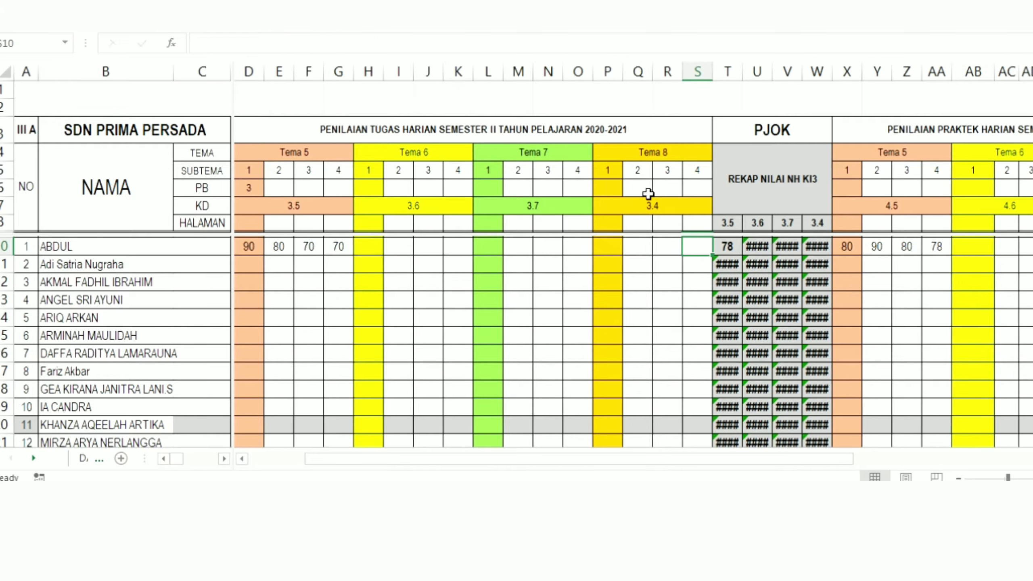
pyautogui.click(606, 309)
pyautogui.click(699, 247)
# Step: Replace the first student's KD 3.5 recap formula in T10 with =AVERAGE(D10;E10;F10;G10;D10;E10;F10;G10)
pyautogui.click(728, 247)
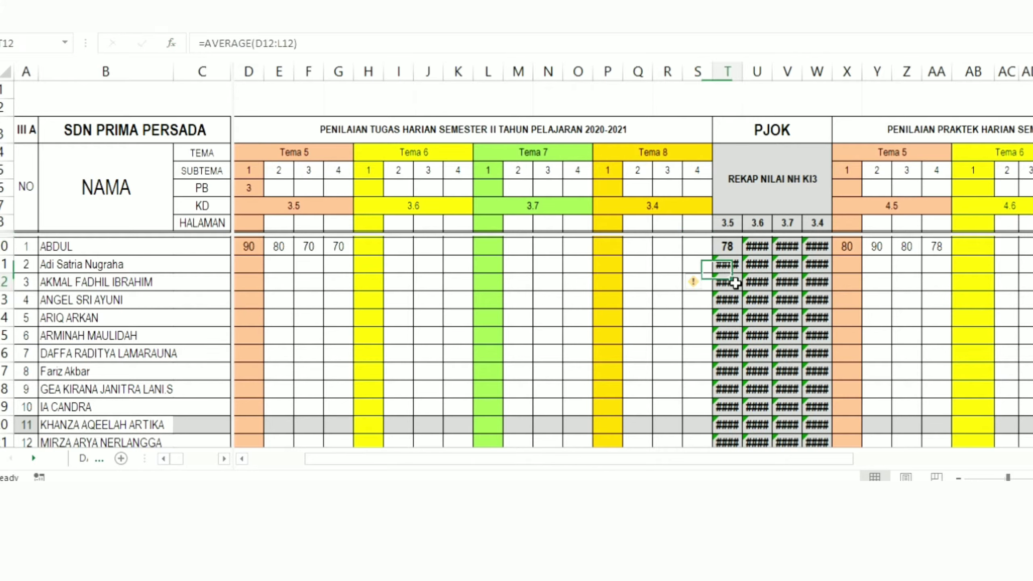
pyautogui.press('Delete')
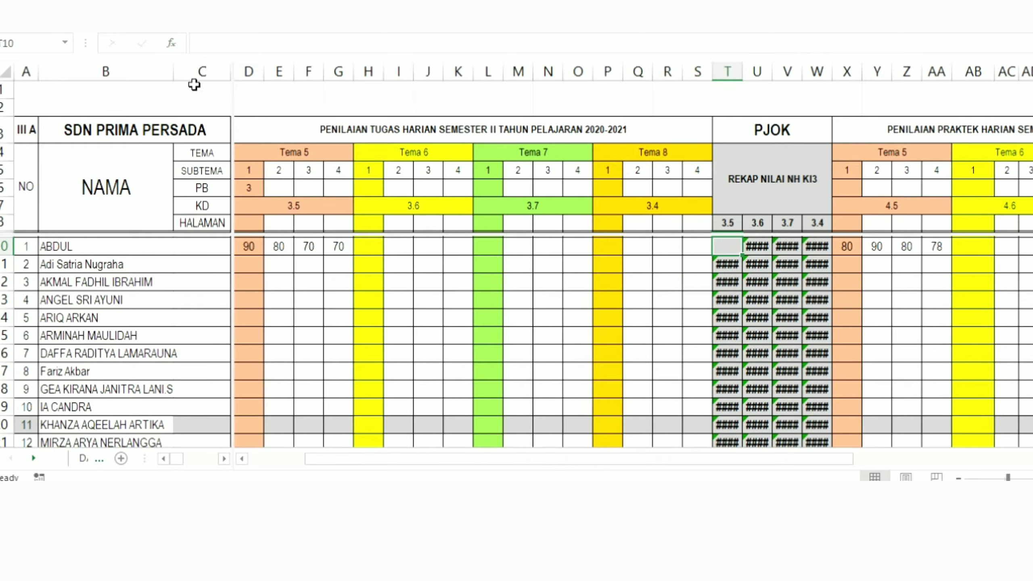
pyautogui.write('=AVERAGE(D10:S10)')
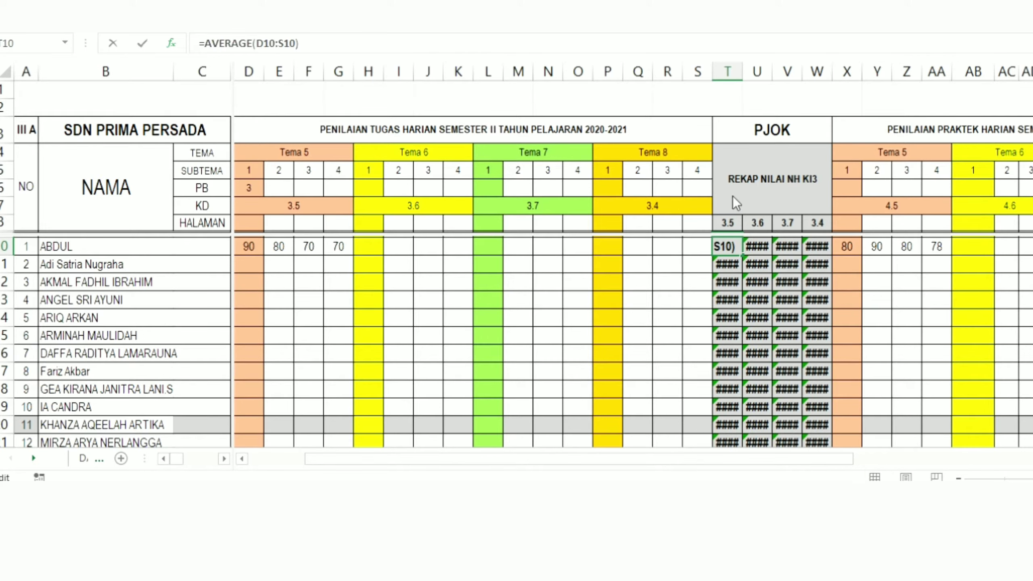
pyautogui.click(250, 246)
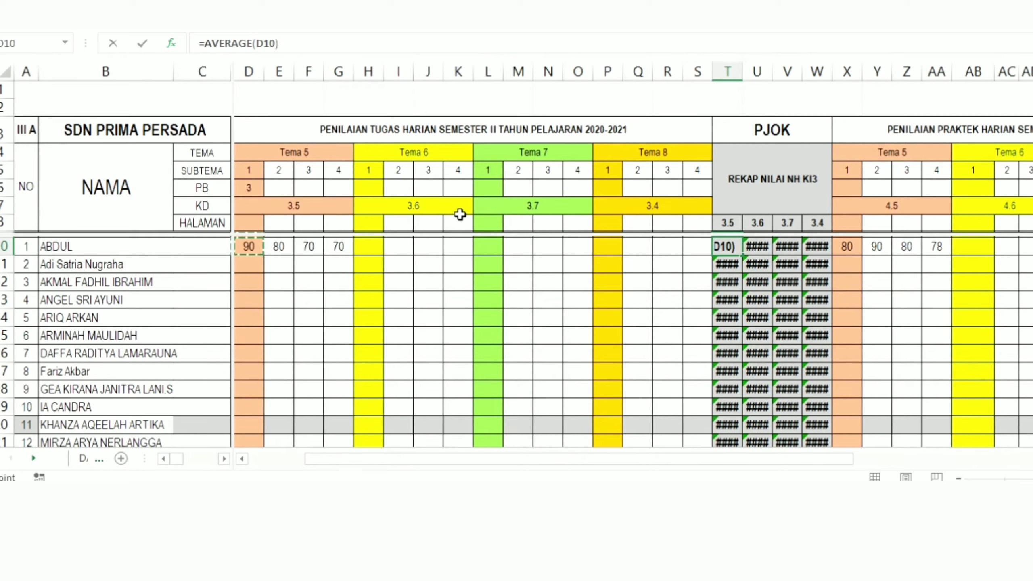
pyautogui.keyDown('ctrl'); pyautogui.click(278, 246); pyautogui.keyUp('ctrl')
pyautogui.keyDown('ctrl'); pyautogui.click(310, 244); pyautogui.keyUp('ctrl')
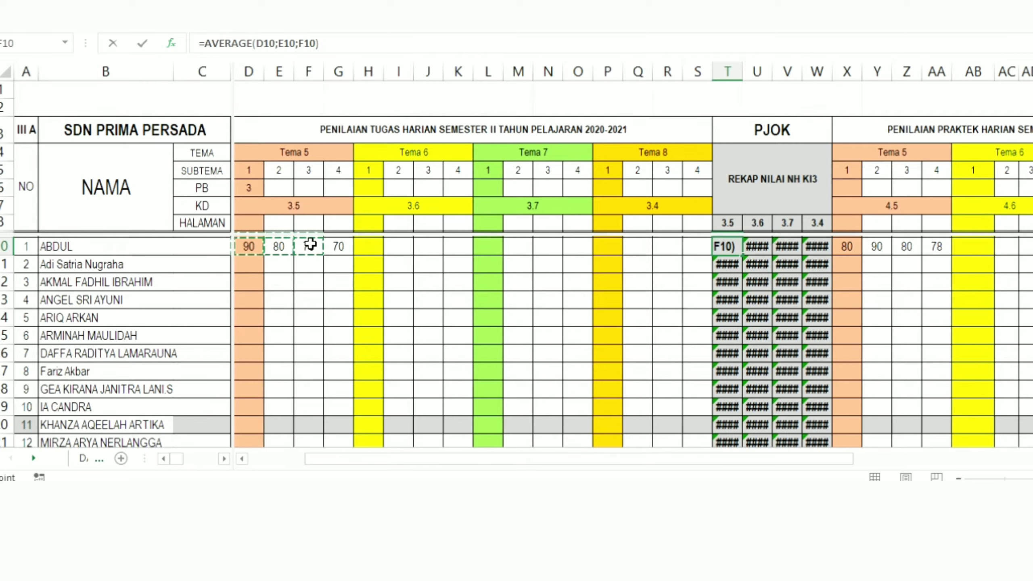
pyautogui.keyDown('ctrl'); pyautogui.click(343, 244); pyautogui.keyUp('ctrl')
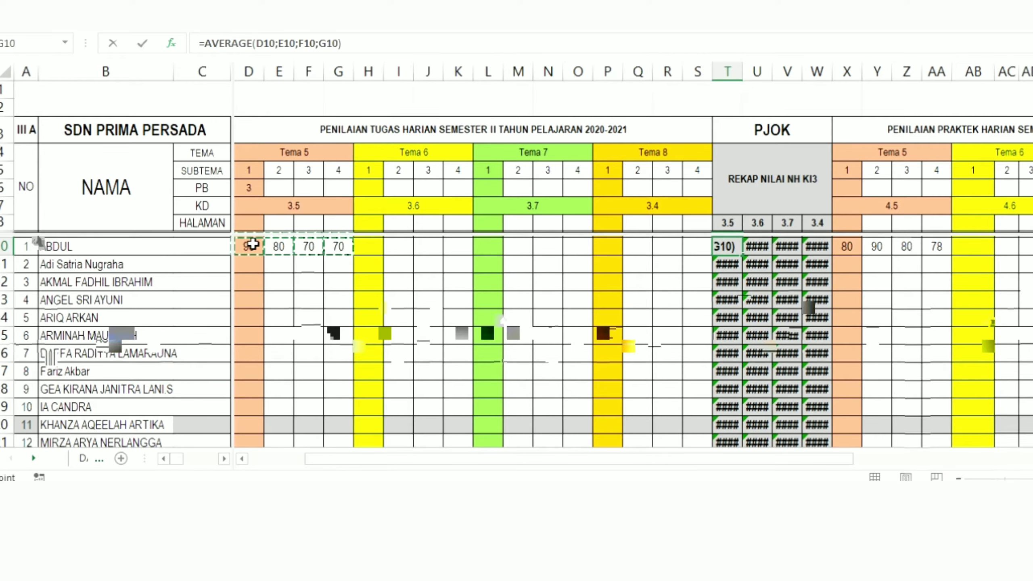
pyautogui.keyDown('ctrl'); pyautogui.click(253, 244); pyautogui.keyUp('ctrl')
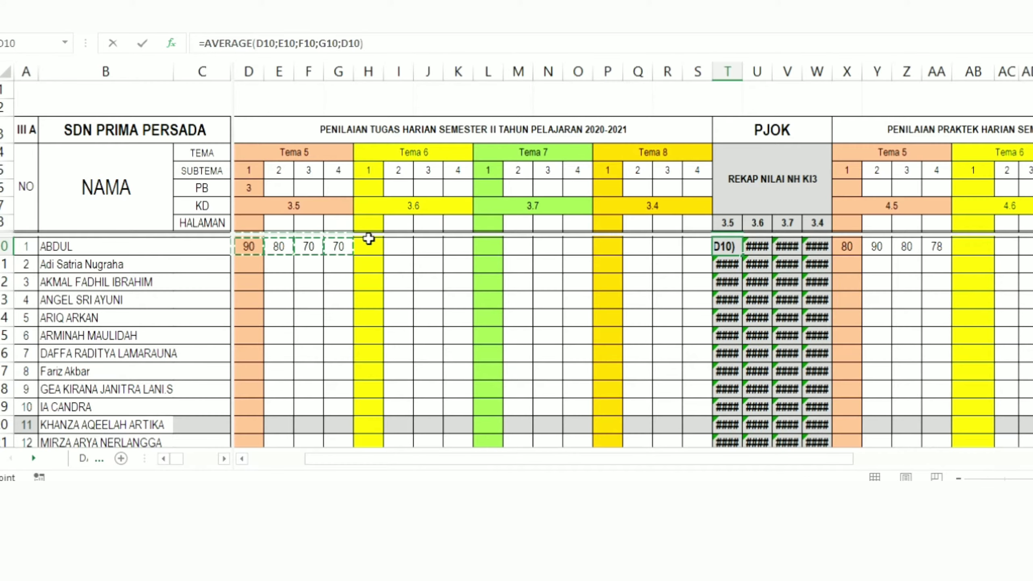
pyautogui.keyDown('ctrl'); pyautogui.click(280, 246); pyautogui.keyUp('ctrl')
pyautogui.keyDown('ctrl'); pyautogui.click(309, 246); pyautogui.keyUp('ctrl')
pyautogui.keyDown('ctrl'); pyautogui.click(339, 246); pyautogui.keyUp('ctrl')
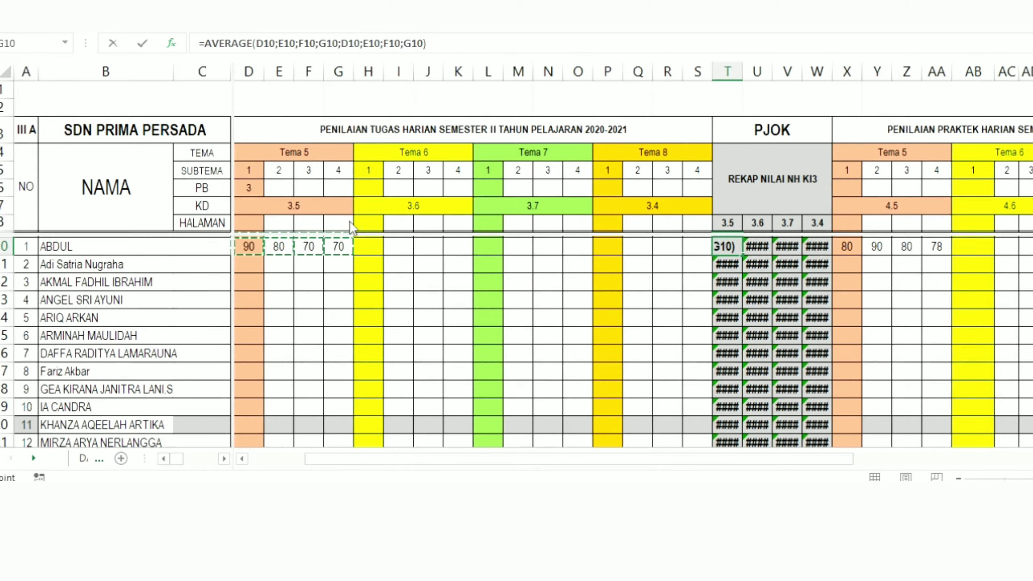
pyautogui.hotkey('ctrl', 'Return')
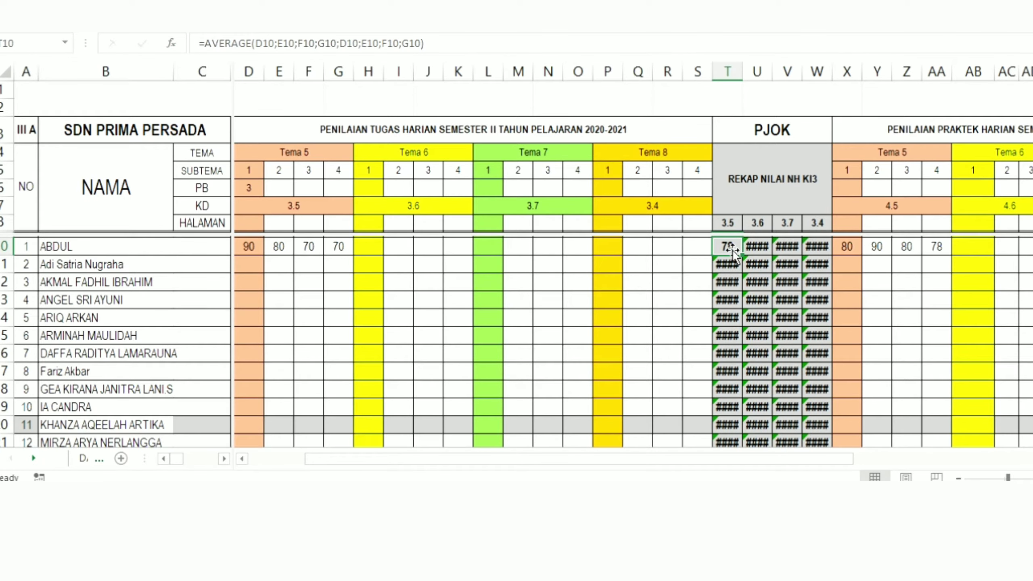
# Step: Inspect the first student's KD 4.5 practice recap formula in cell AN10
pyautogui.middleClick(777, 247)
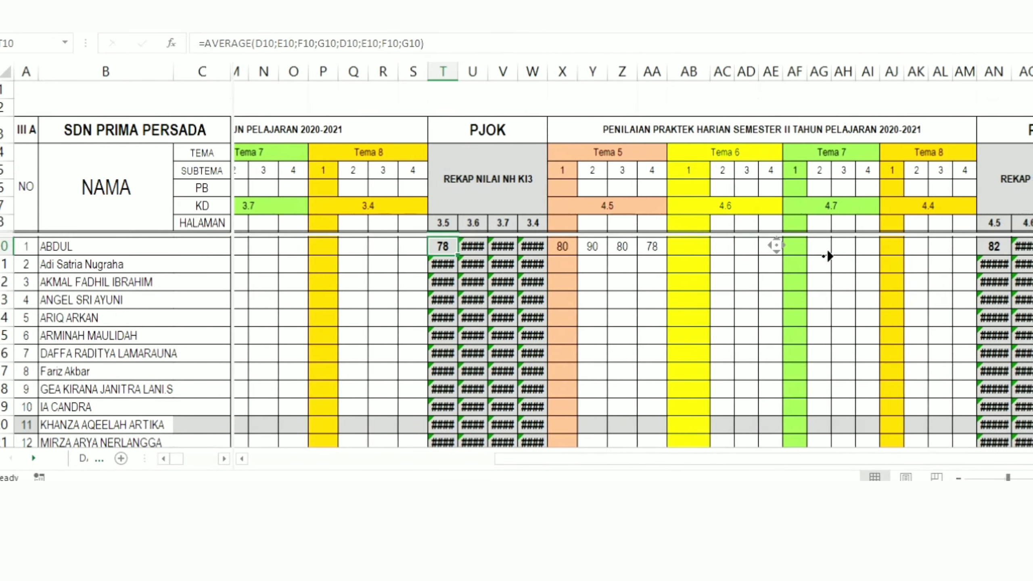
pyautogui.middleClick(819, 247)
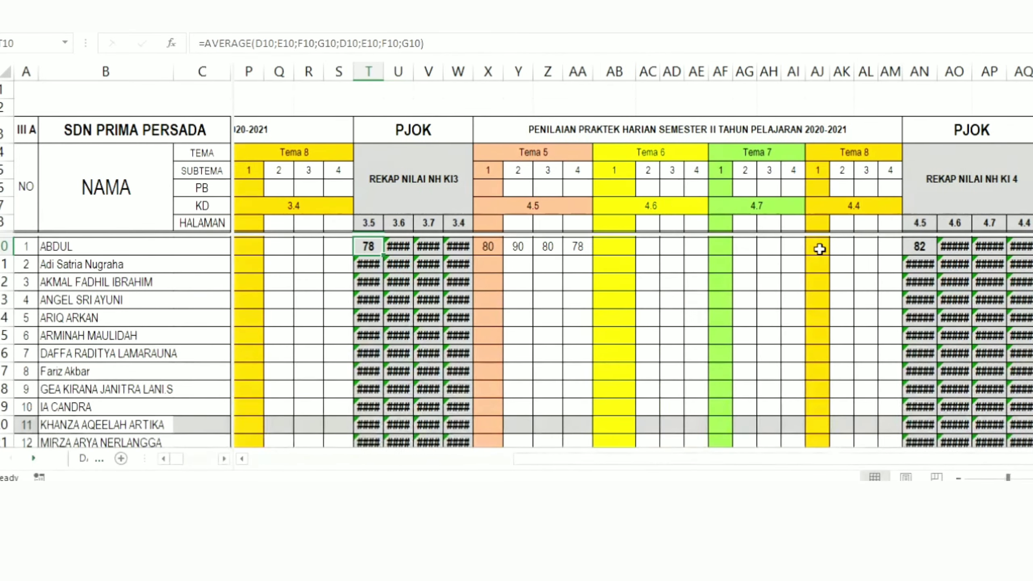
pyautogui.click(916, 246)
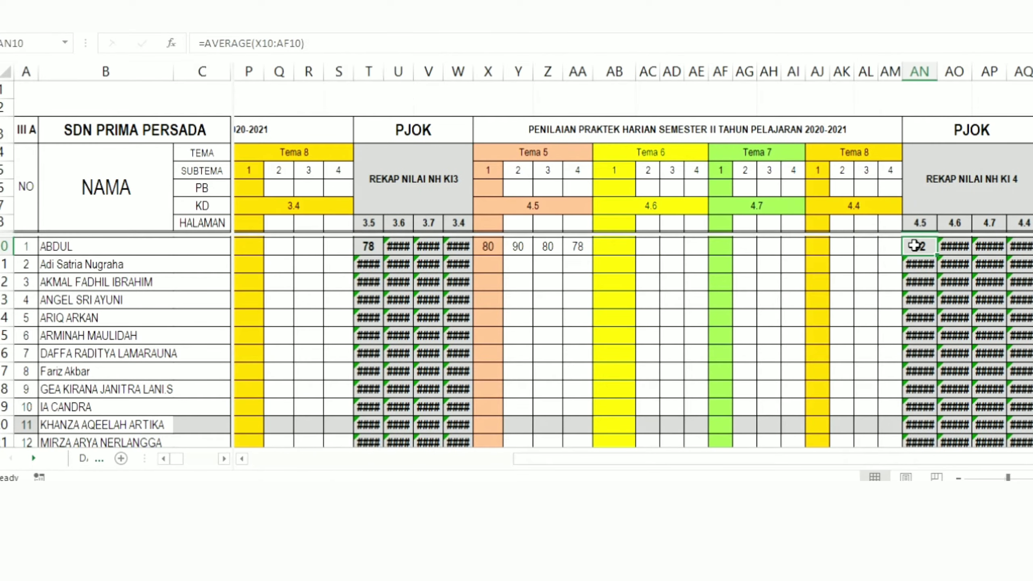
# Step: Return to the daily task table and remove the window split from sheet 3A
pyautogui.middleClick(701, 249)
pyautogui.middleClick(562, 247)
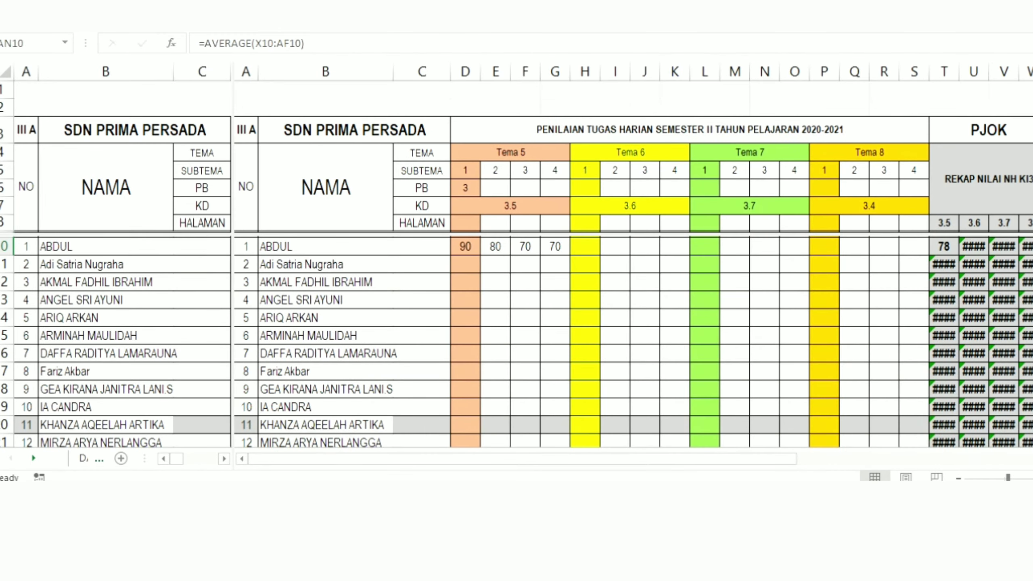
pyautogui.click(533, 12)
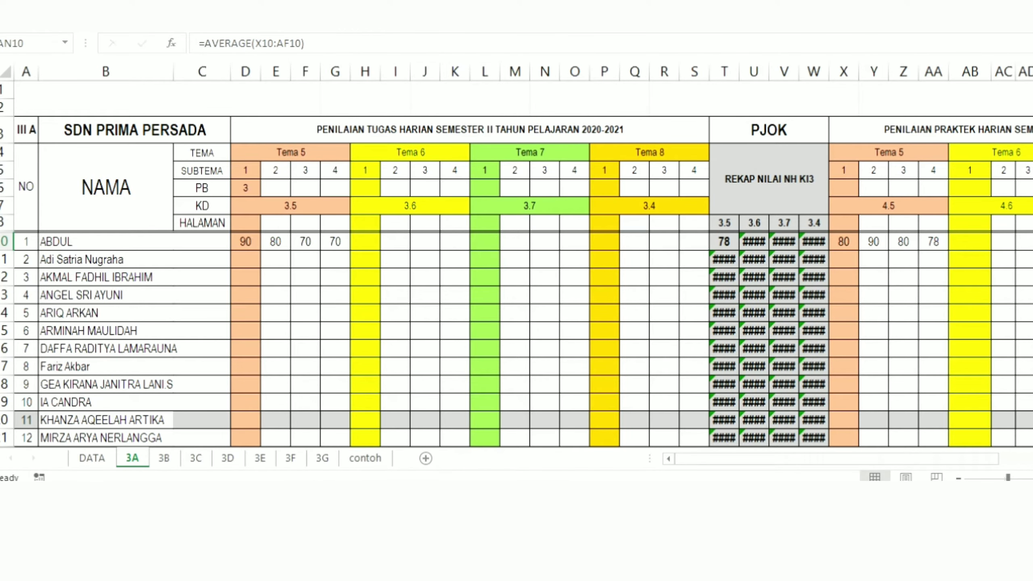
# Step: Enter the first student's KD 3.5 test scores in sheet 3A's exam table: UH 95, PTS 80 and PAS 90
pyautogui.scroll(-4, 517, 265)
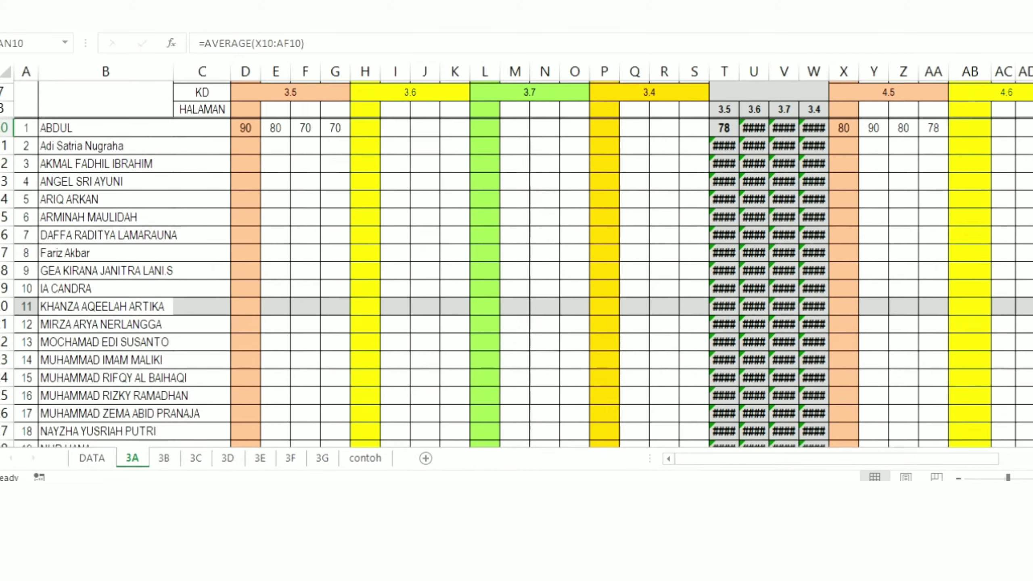
pyautogui.scroll(-5, 516, 265)
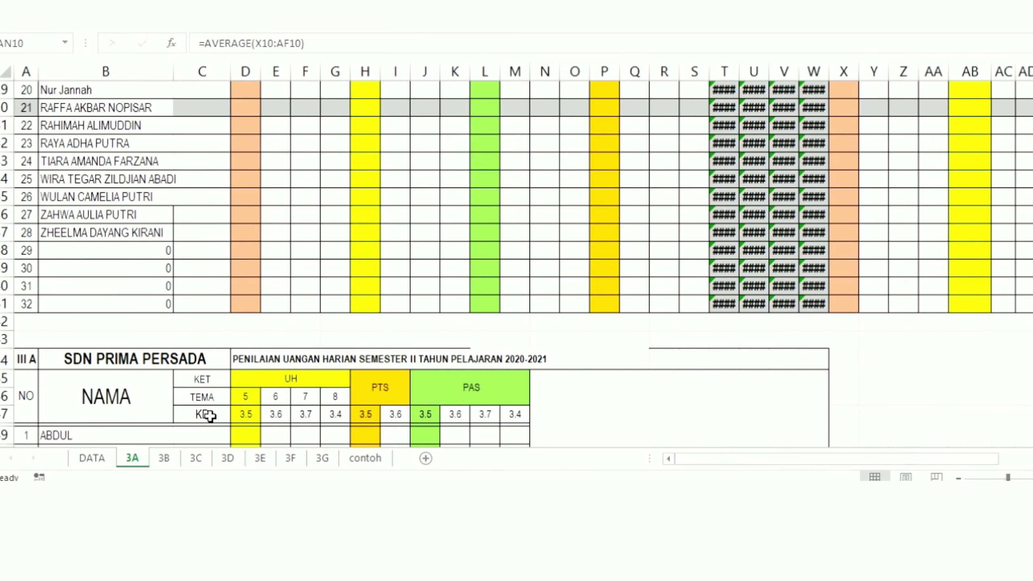
pyautogui.click(248, 433)
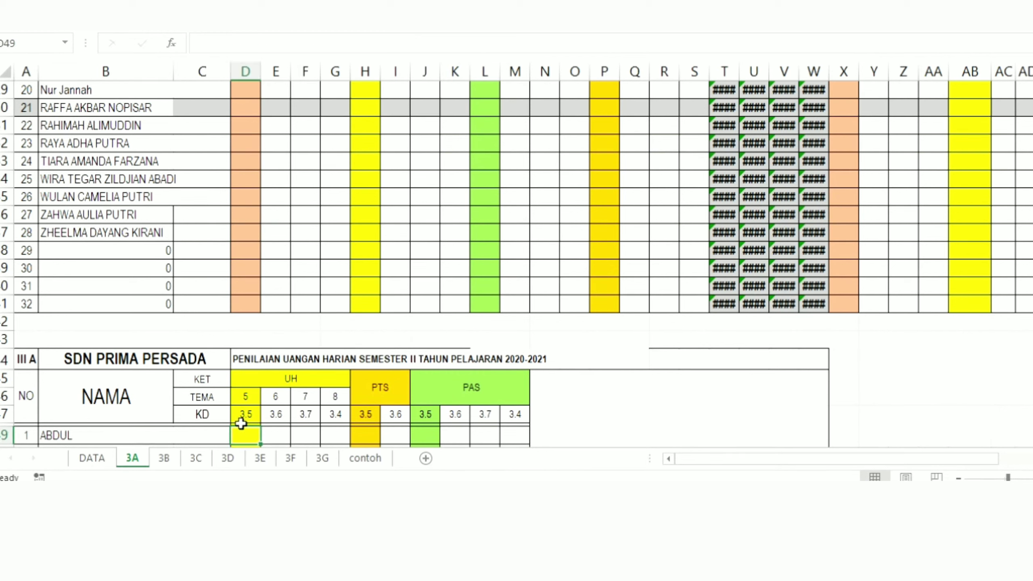
pyautogui.write('95')
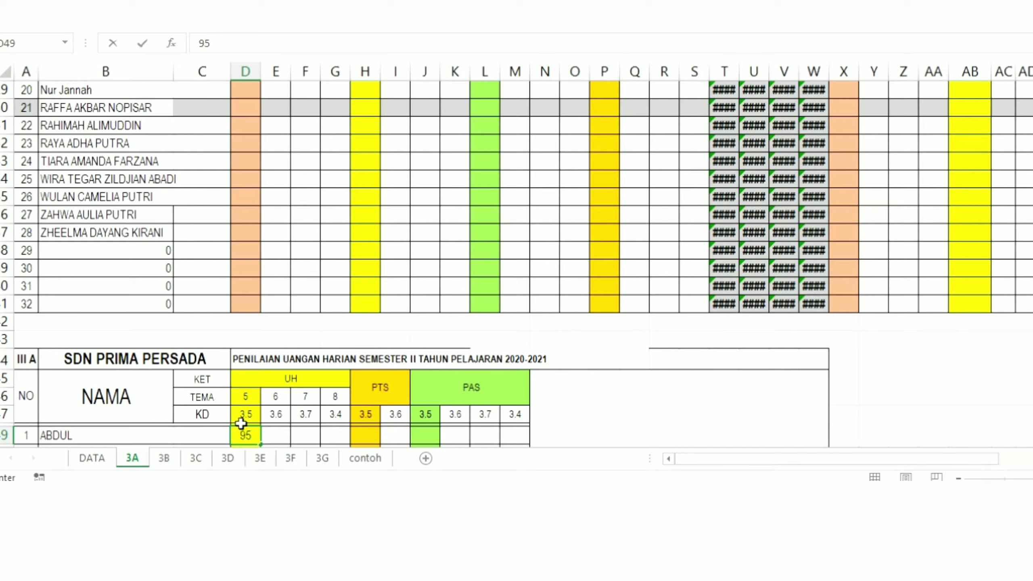
pyautogui.click(368, 387)
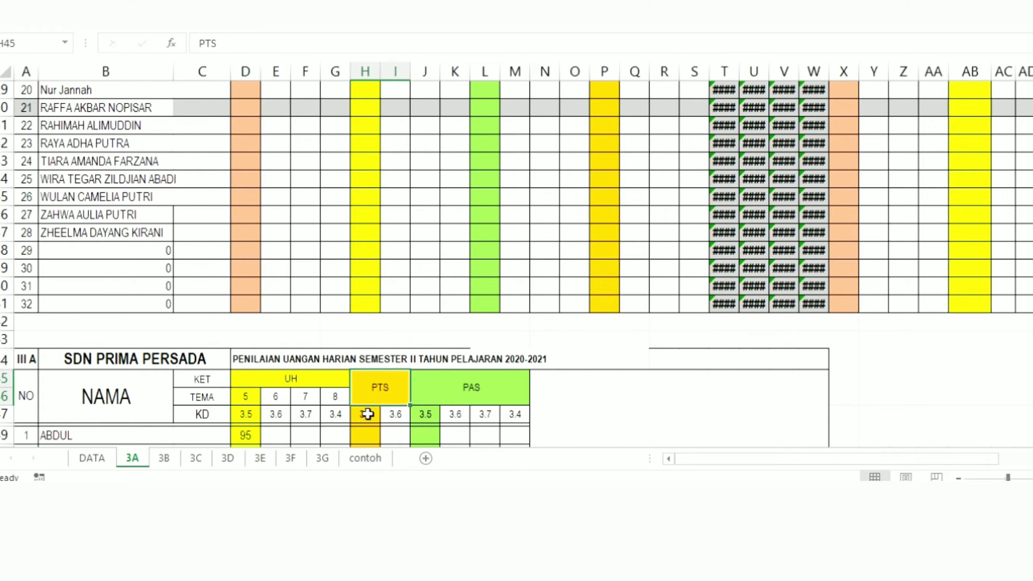
pyautogui.click(364, 436)
pyautogui.write('80')
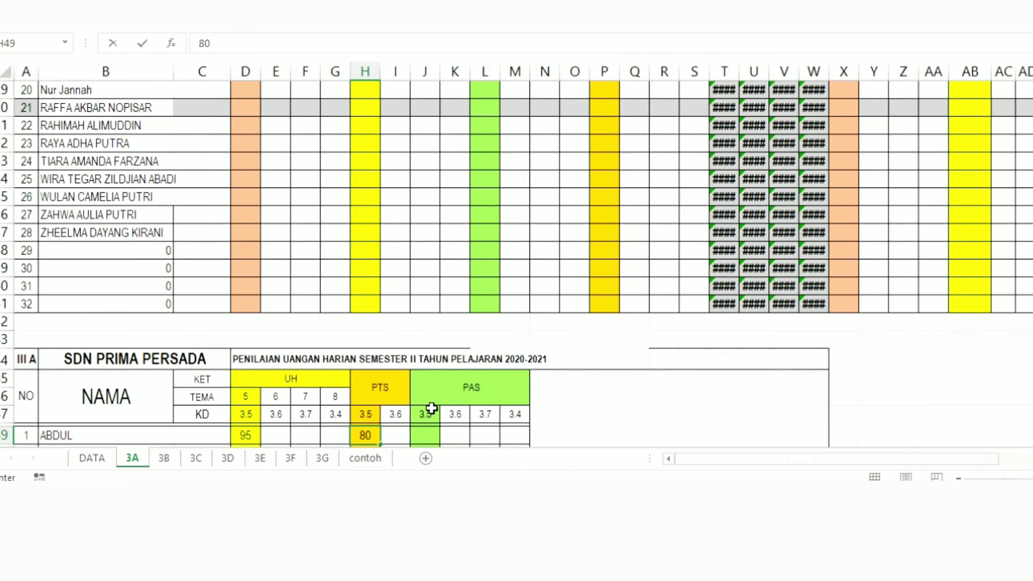
pyautogui.click(425, 437)
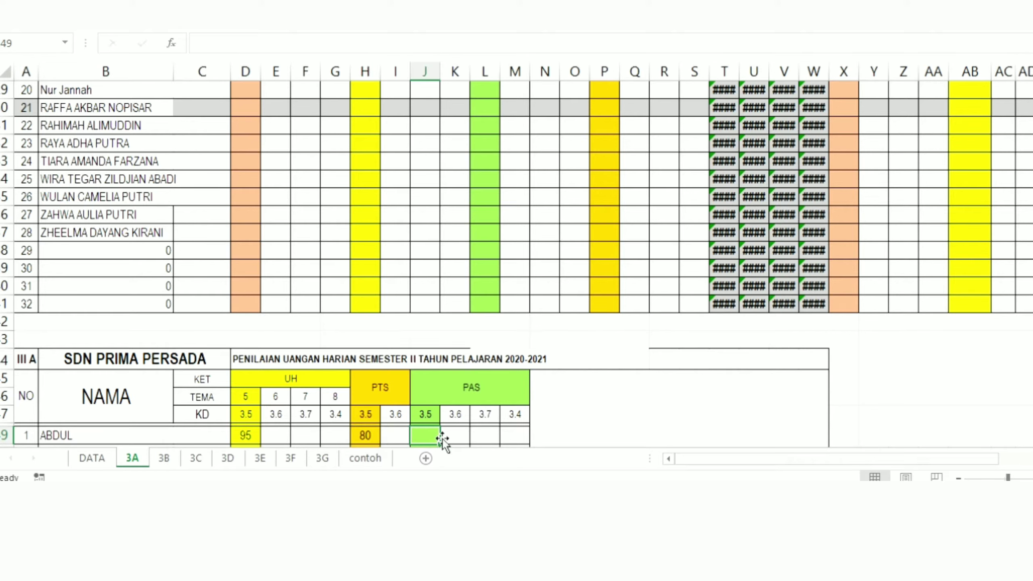
pyautogui.write('90')
pyautogui.click(395, 412)
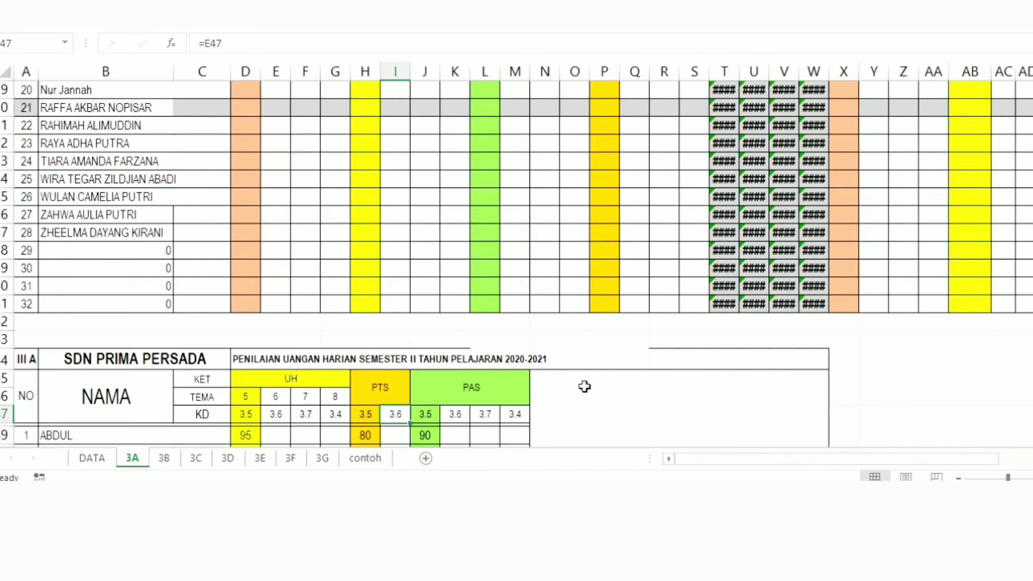
# Step: Review the first student's row in sheet 3A's semester II report table, across the KI 3, KI 4 and JUMLAH columns
pyautogui.scroll(-4, 516, 264)
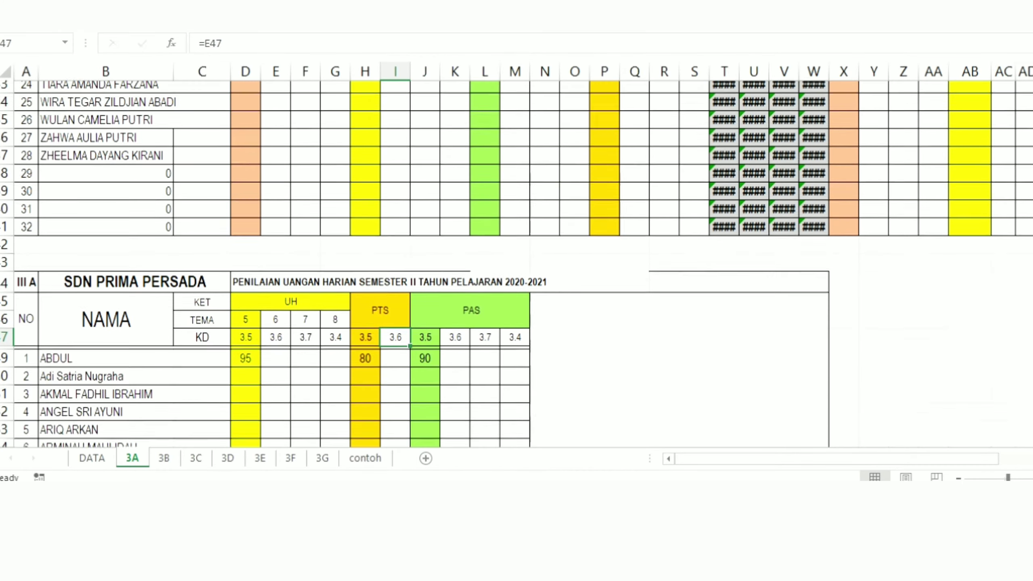
pyautogui.scroll(-5, 517, 264)
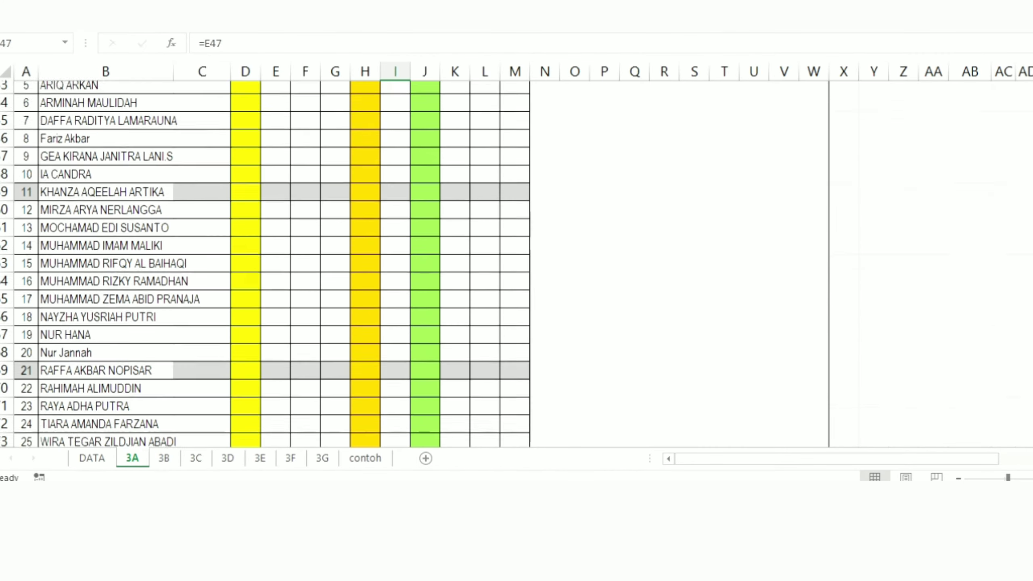
pyautogui.scroll(-3, 517, 264)
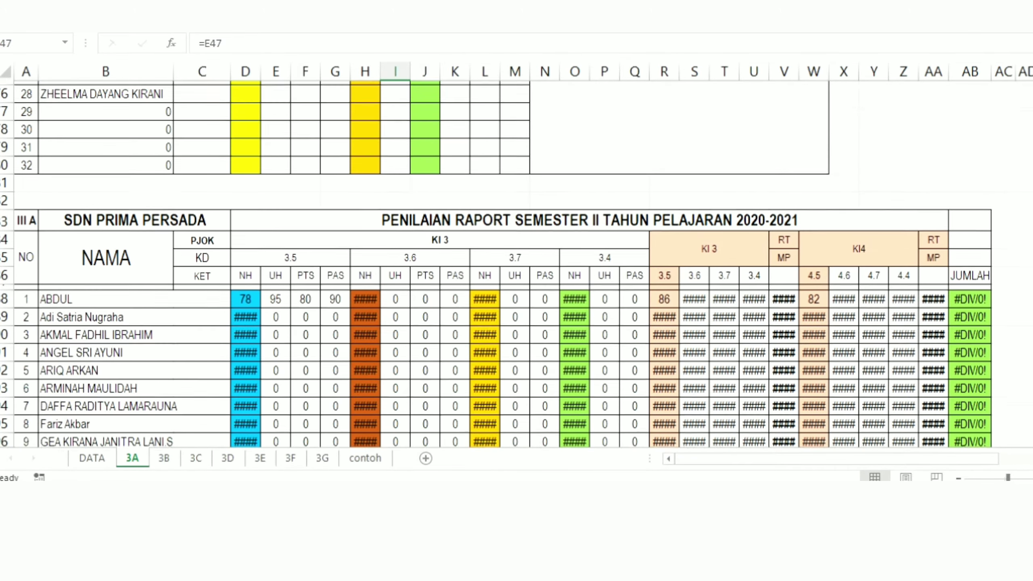
pyautogui.scroll(-1, 496, 265)
pyautogui.scroll(1, 497, 264)
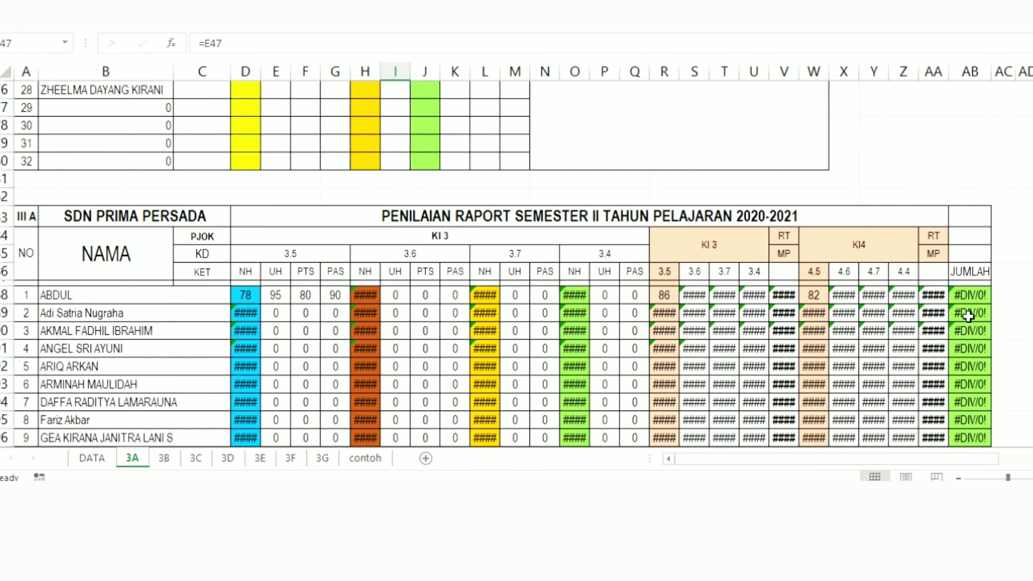
# Step: Examine the first student's KD 3.5 cells NH, UH, PTS and PAS in sheet 3A's report table and the source cells they link to
pyautogui.click(123, 296)
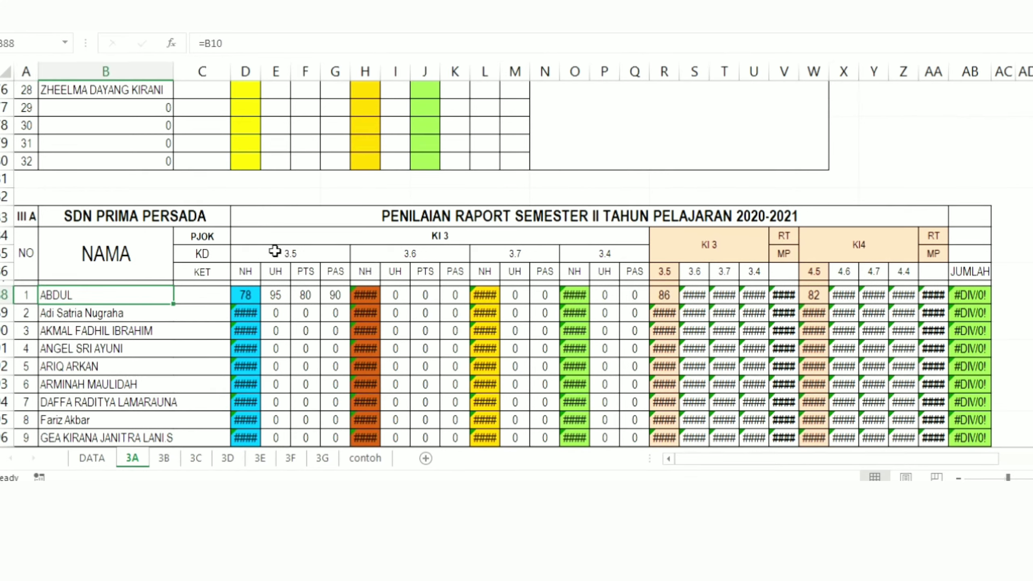
pyautogui.click(294, 253)
pyautogui.click(126, 292)
pyautogui.click(245, 294)
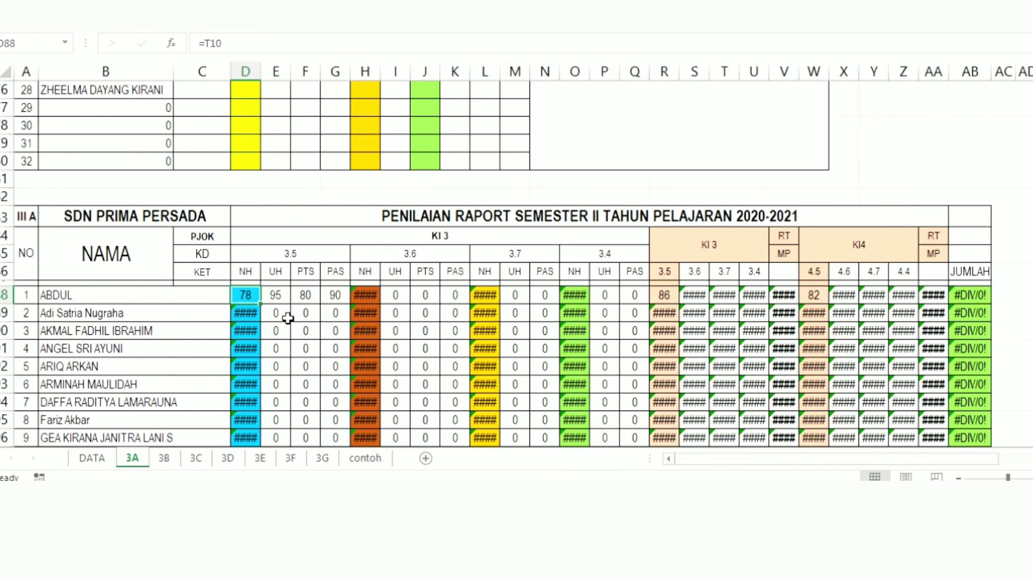
pyautogui.click(275, 296)
pyautogui.click(250, 289)
pyautogui.click(279, 293)
pyautogui.click(299, 290)
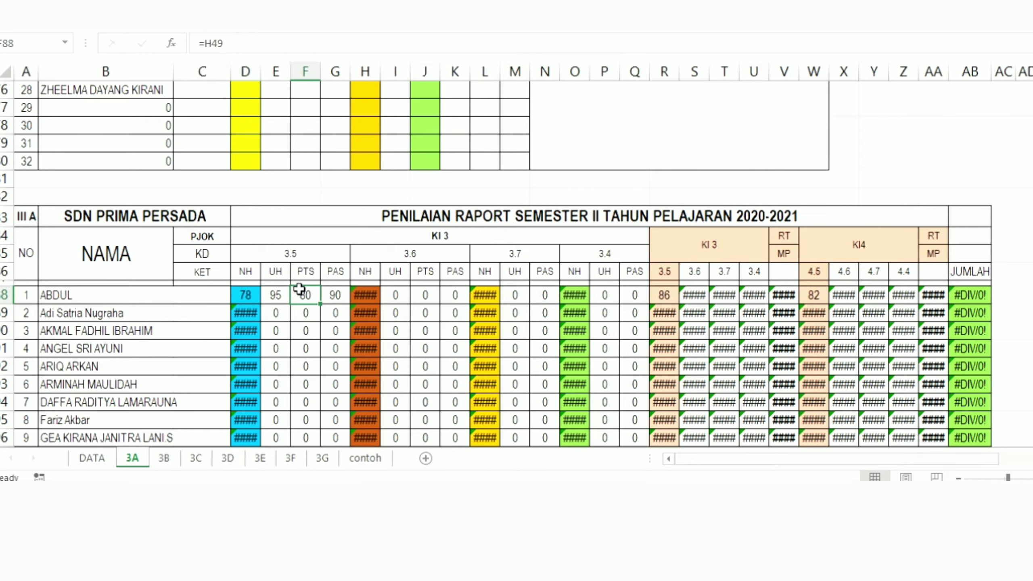
pyautogui.click(342, 294)
pyautogui.click(264, 296)
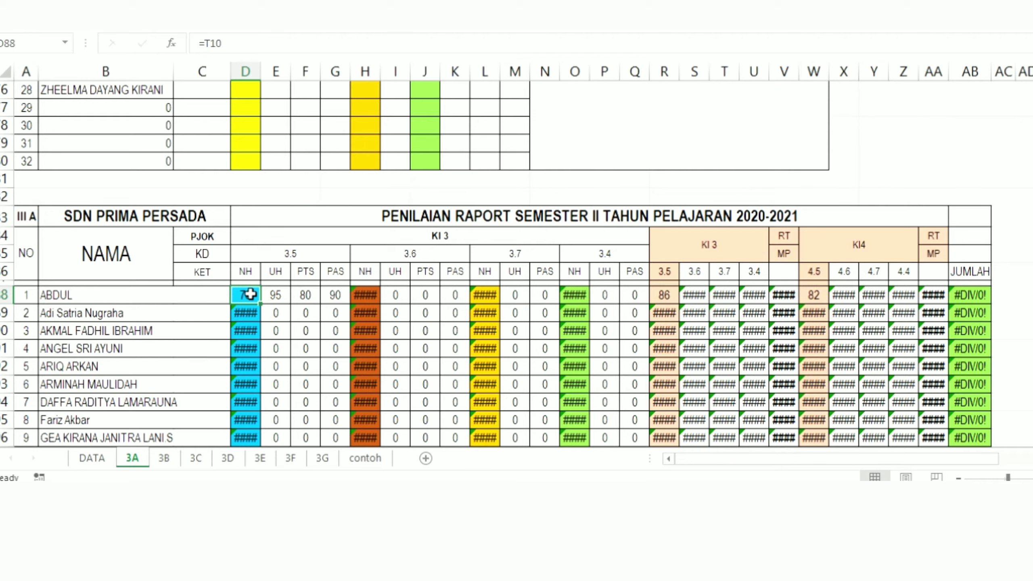
pyautogui.click(276, 295)
pyautogui.click(312, 298)
pyautogui.click(335, 298)
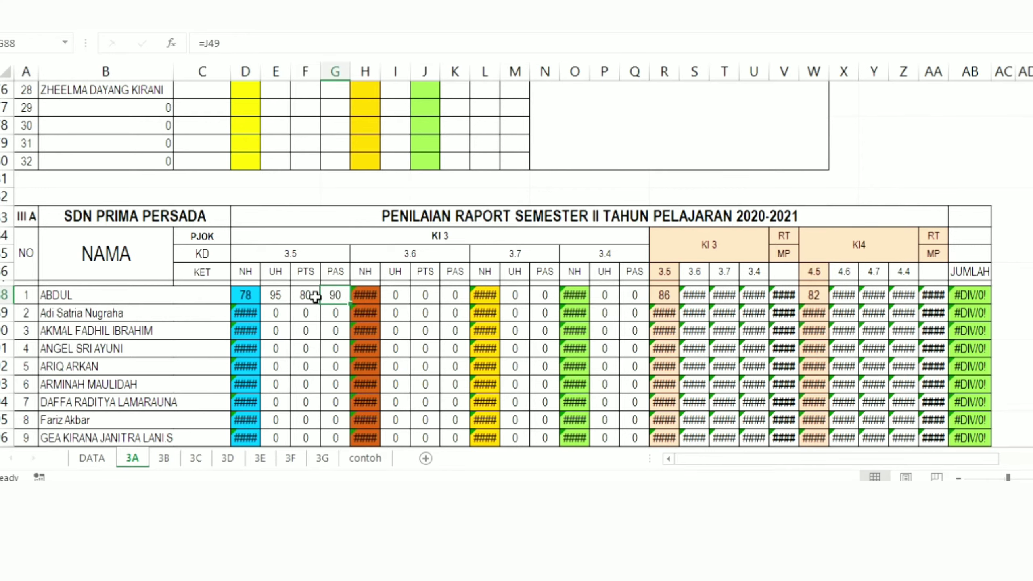
pyautogui.click(298, 297)
pyautogui.click(276, 297)
pyautogui.click(244, 296)
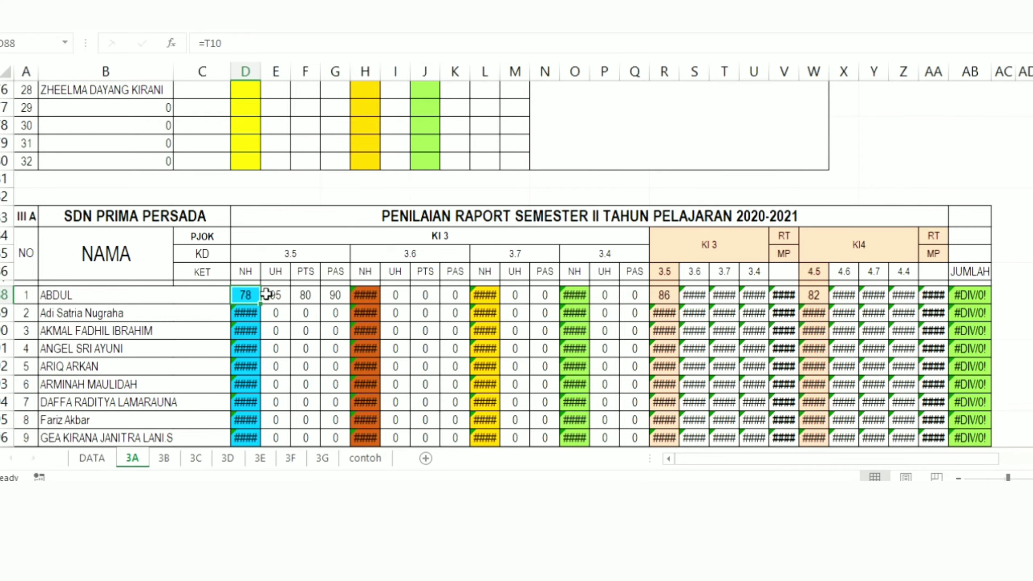
pyautogui.click(270, 295)
pyautogui.click(305, 298)
pyautogui.click(335, 296)
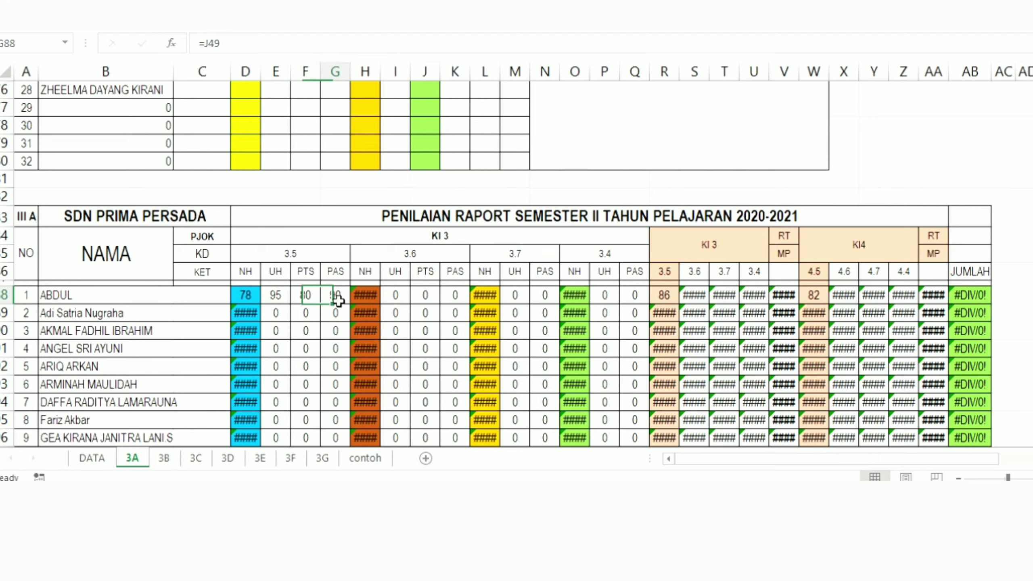
pyautogui.click(305, 296)
pyautogui.click(275, 295)
pyautogui.click(240, 294)
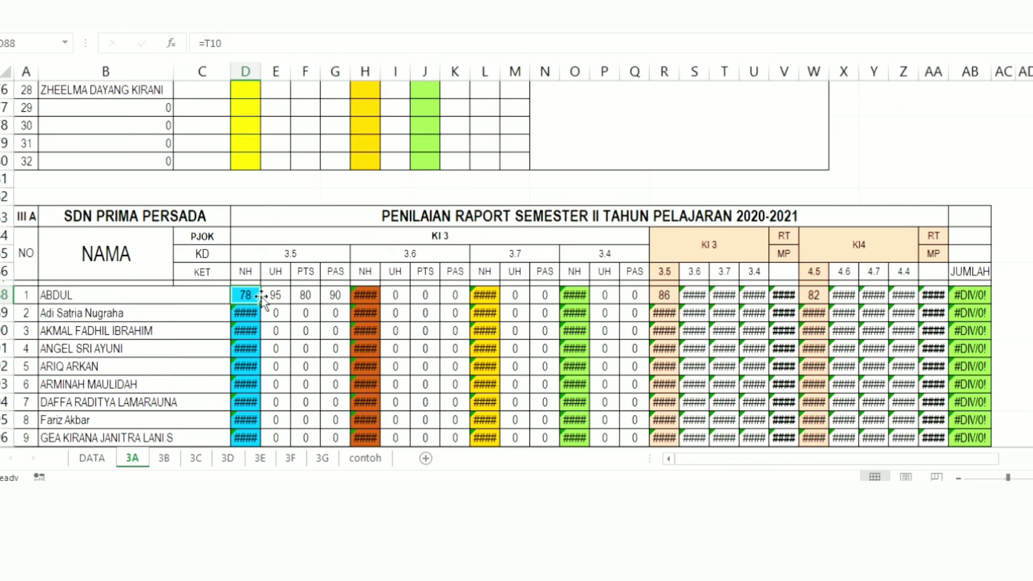
pyautogui.click(275, 295)
pyautogui.click(303, 296)
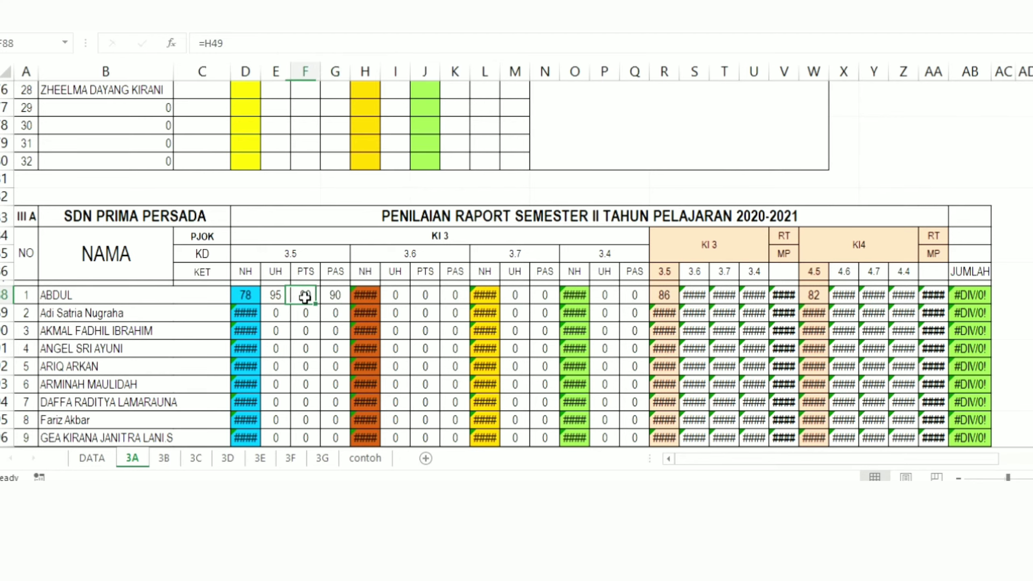
pyautogui.click(333, 296)
pyautogui.click(243, 297)
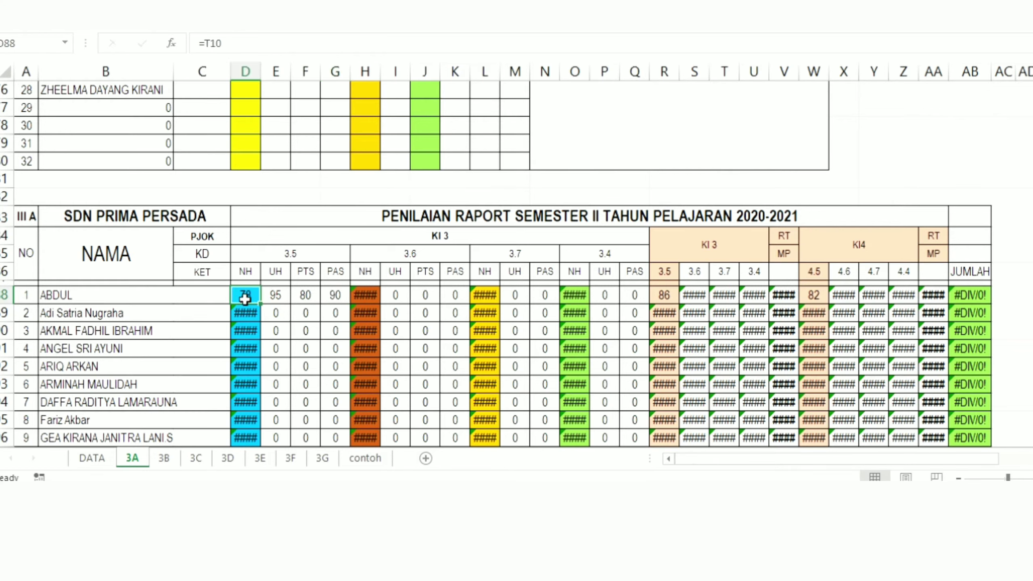
pyautogui.click(280, 296)
pyautogui.click(308, 296)
pyautogui.click(337, 296)
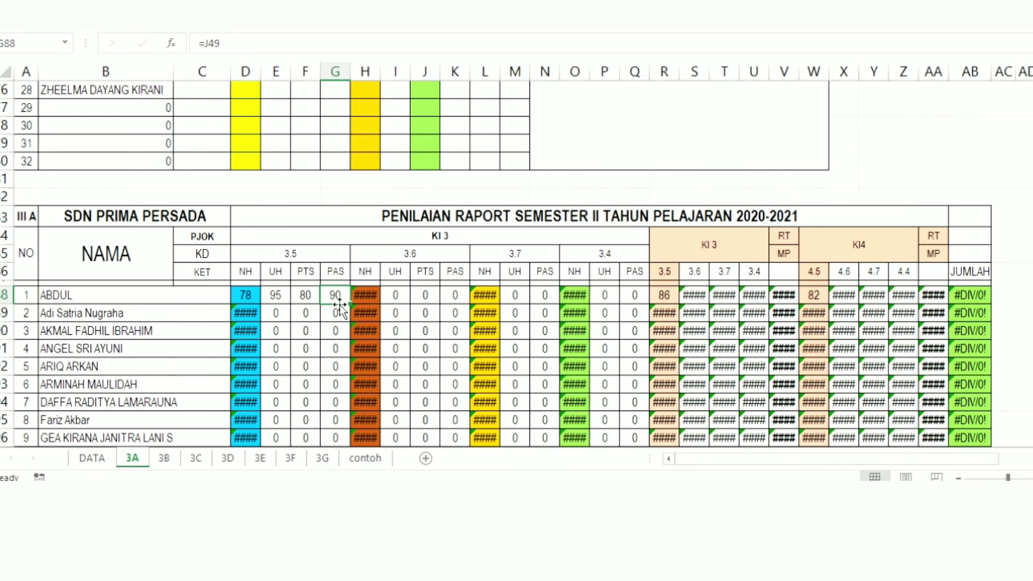
pyautogui.click(276, 312)
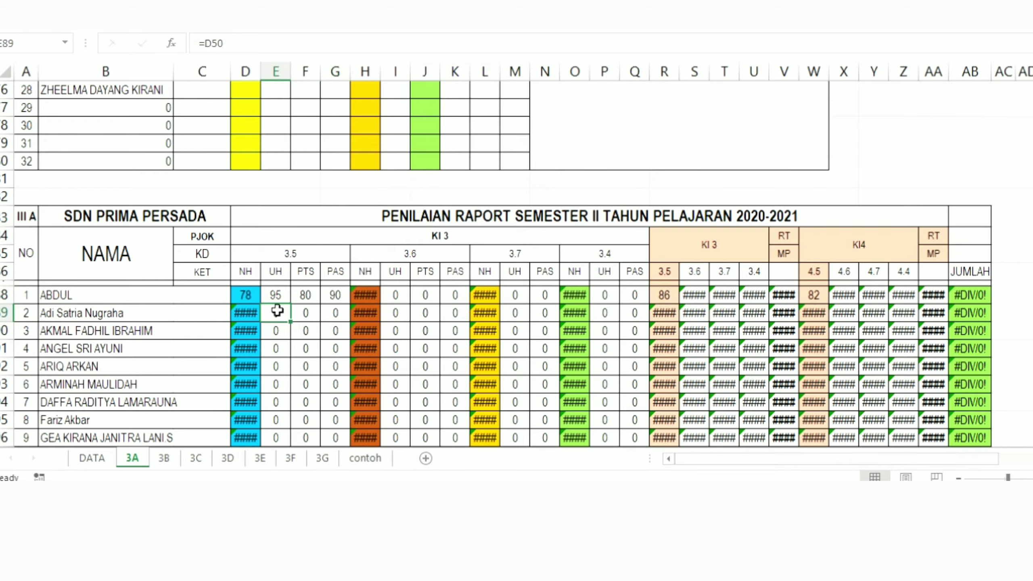
# Step: Check the first student's KI 3 average for KD 3.5 in R88 against the component scores in D88:G88
pyautogui.click(56, 293)
pyautogui.moveTo(248, 296); pyautogui.dragTo(336, 303)
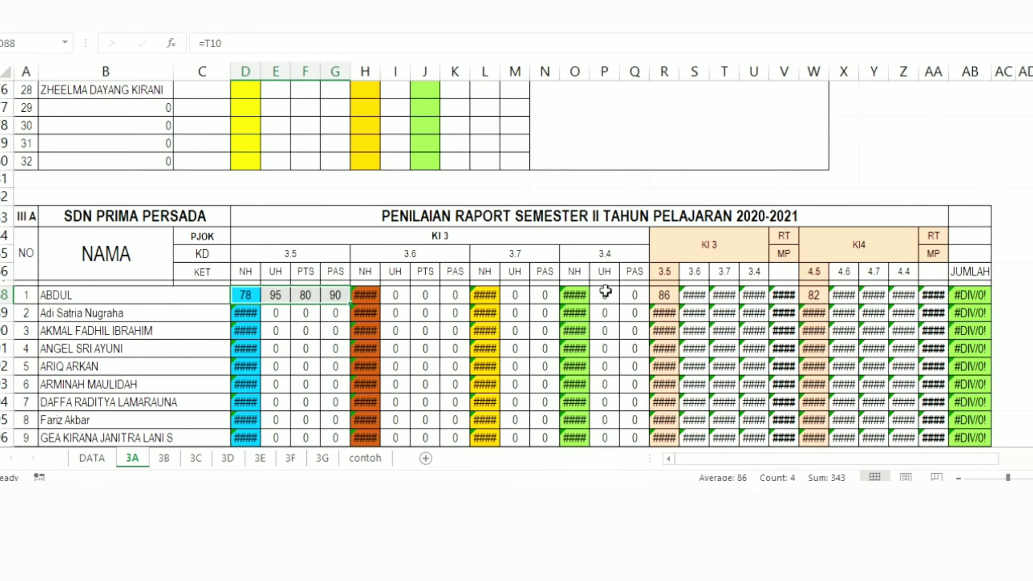
pyautogui.click(664, 294)
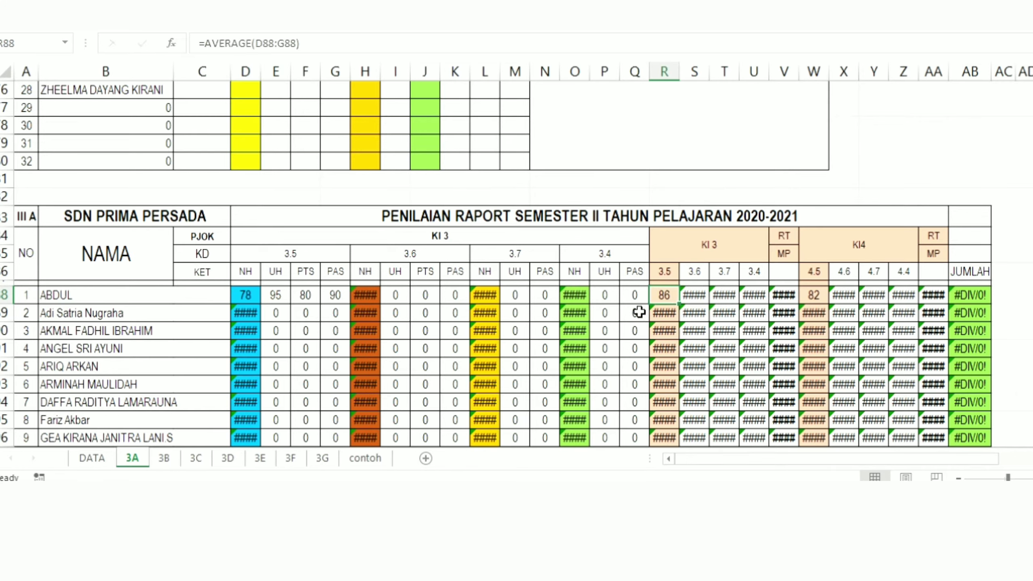
pyautogui.click(81, 297)
pyautogui.click(667, 295)
# Step: Trace the first student's KI4 score for KD 4.5 in W88 to the practice recap cell AN10 and return to W88
pyautogui.click(815, 296)
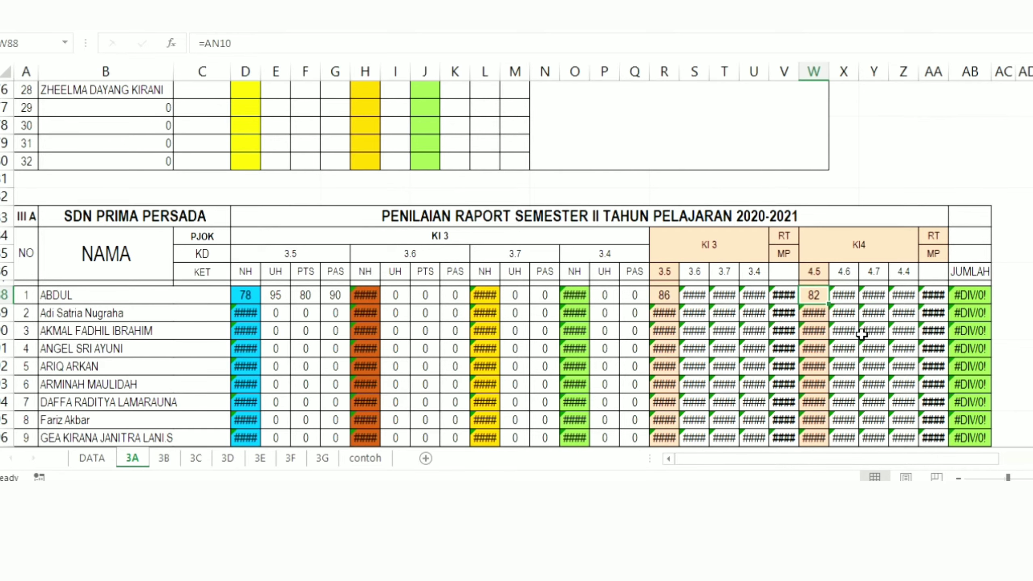
pyautogui.scroll(20, 516, 264)
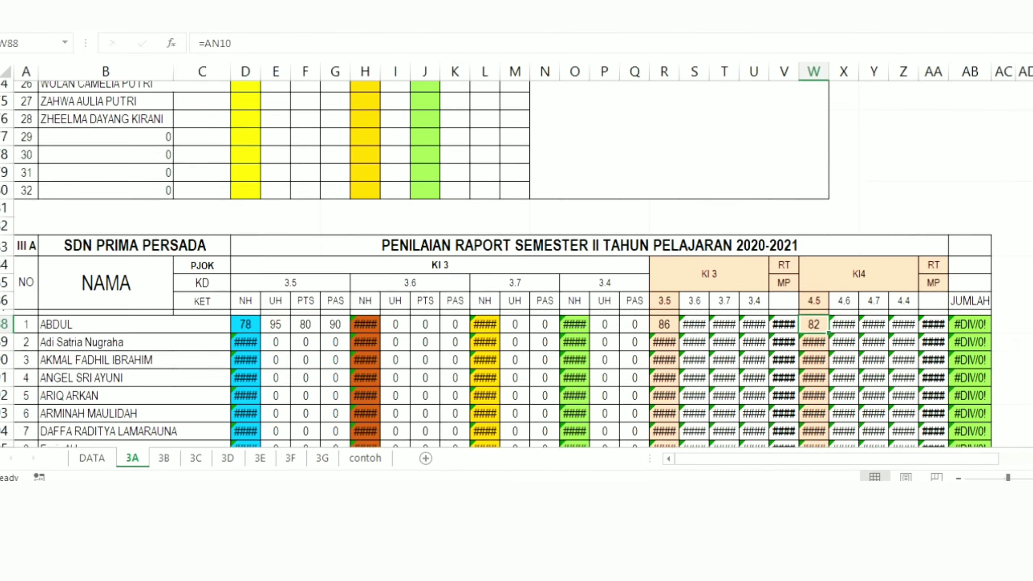
pyautogui.scroll(9, 517, 265)
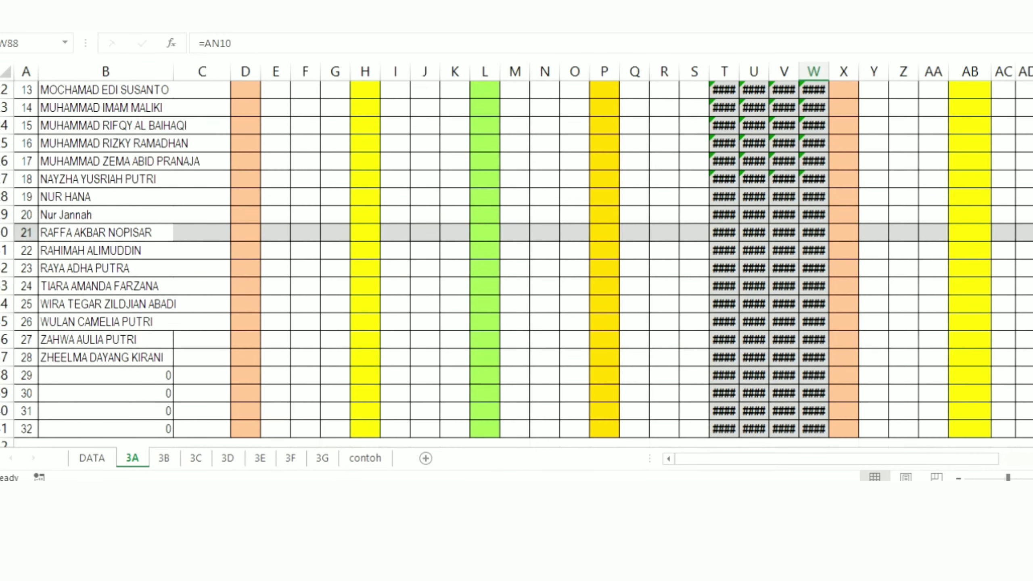
pyautogui.moveTo(916, 456); pyautogui.dragTo(982, 443)
pyautogui.scroll(4, 606, 226)
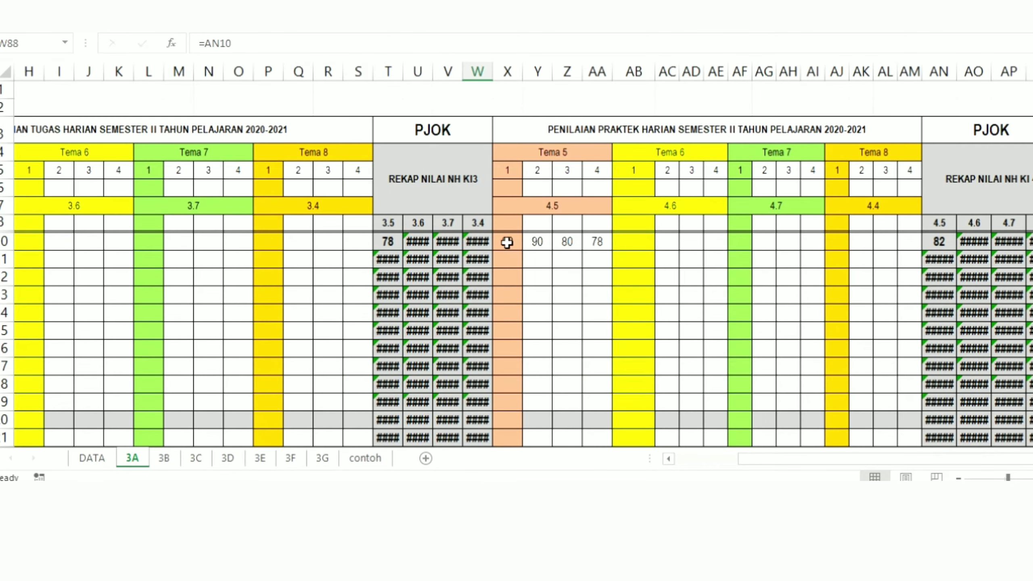
pyautogui.click(950, 240)
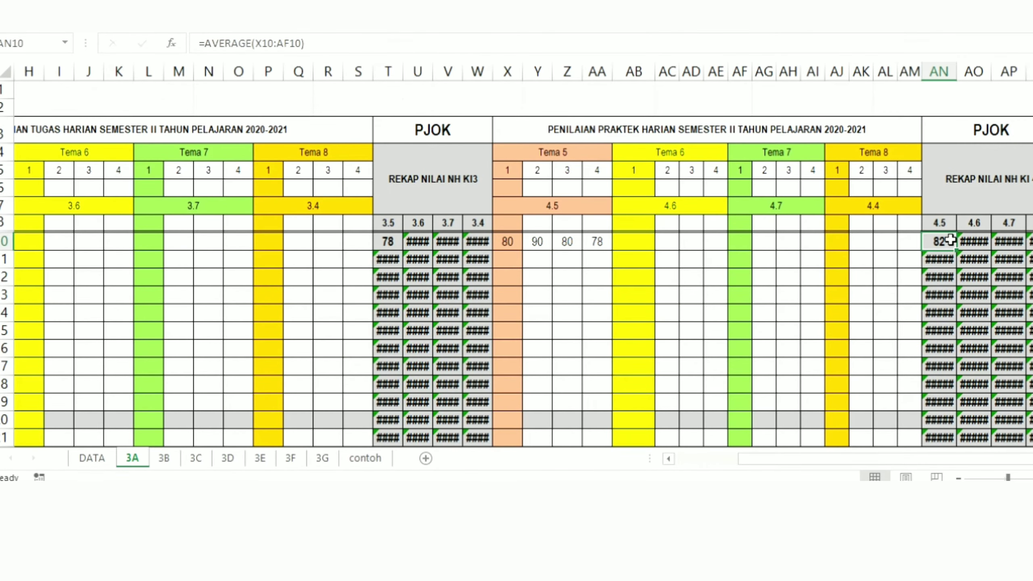
pyautogui.scroll(-3, 517, 264)
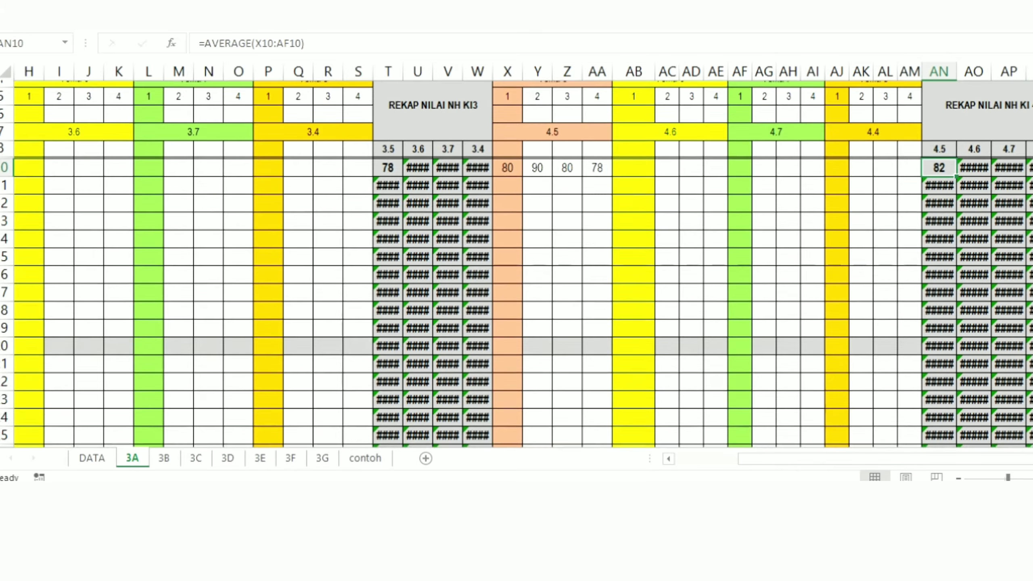
pyautogui.scroll(-5, 517, 264)
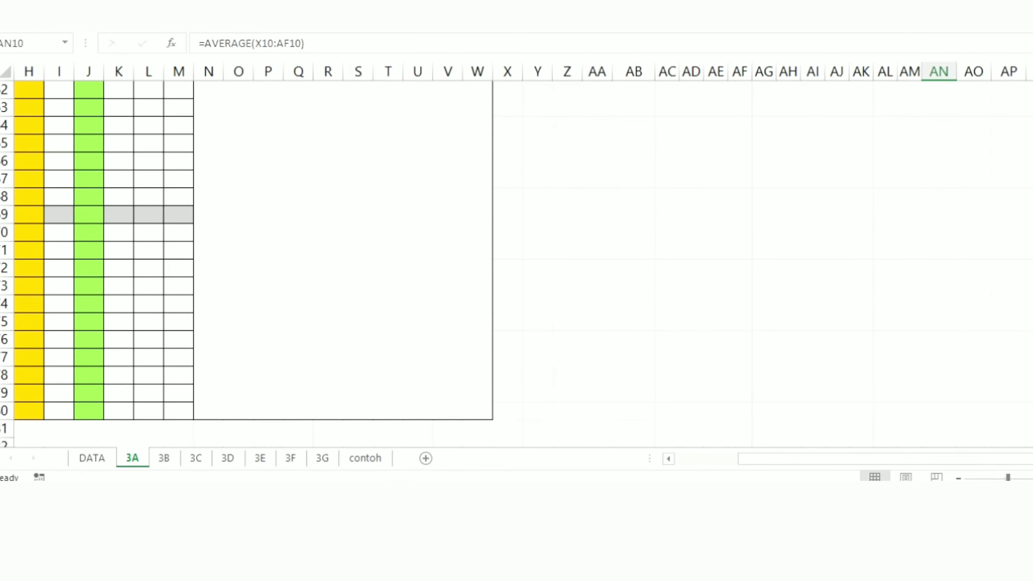
pyautogui.scroll(-3, 487, 376)
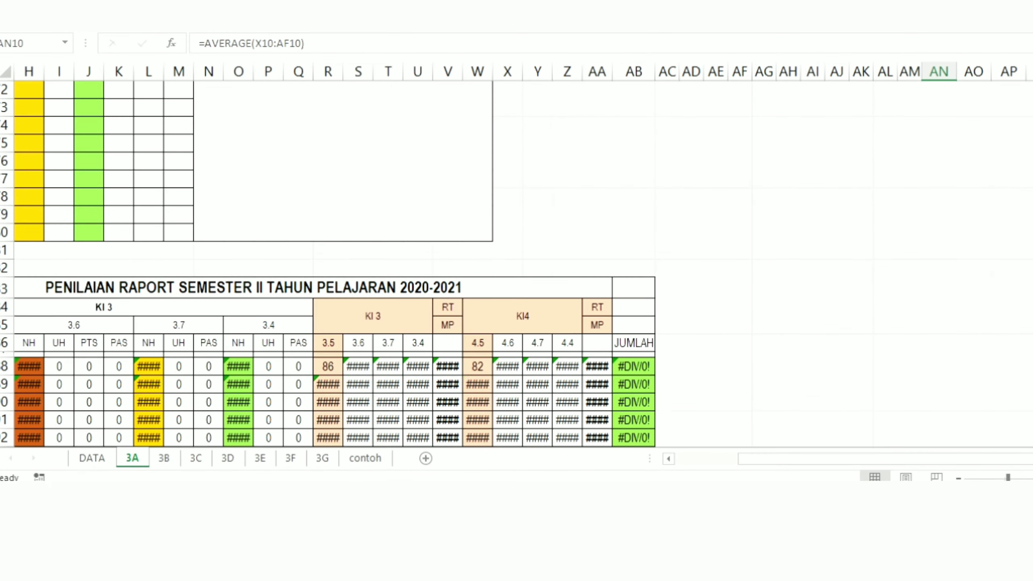
pyautogui.click(478, 366)
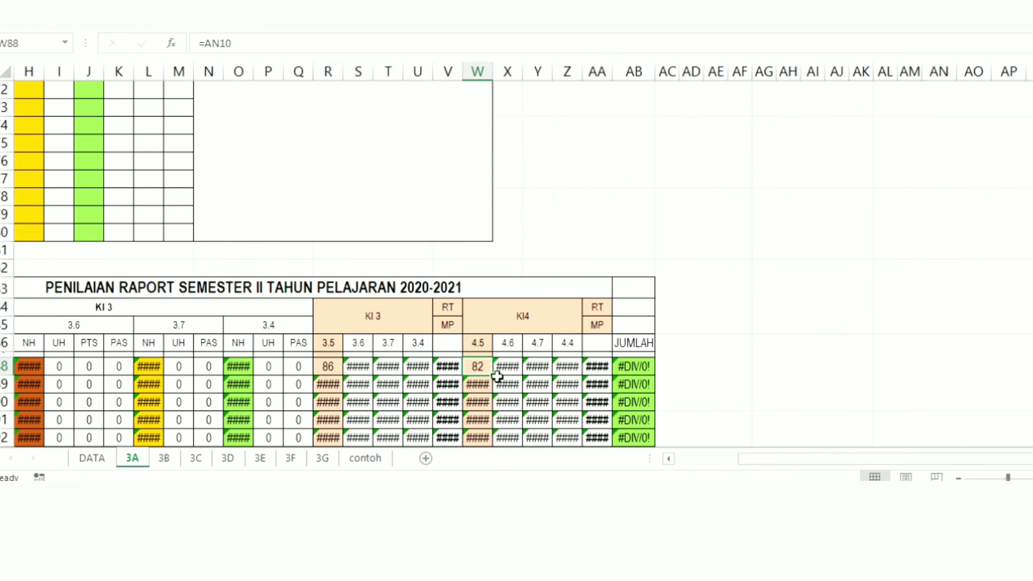
# Step: Clear the first student's KD 4.5 report score in W88 and relink it to the practice recap with the formula =AN10
pyautogui.click(507, 385)
pyautogui.click(478, 370)
pyautogui.press('Delete')
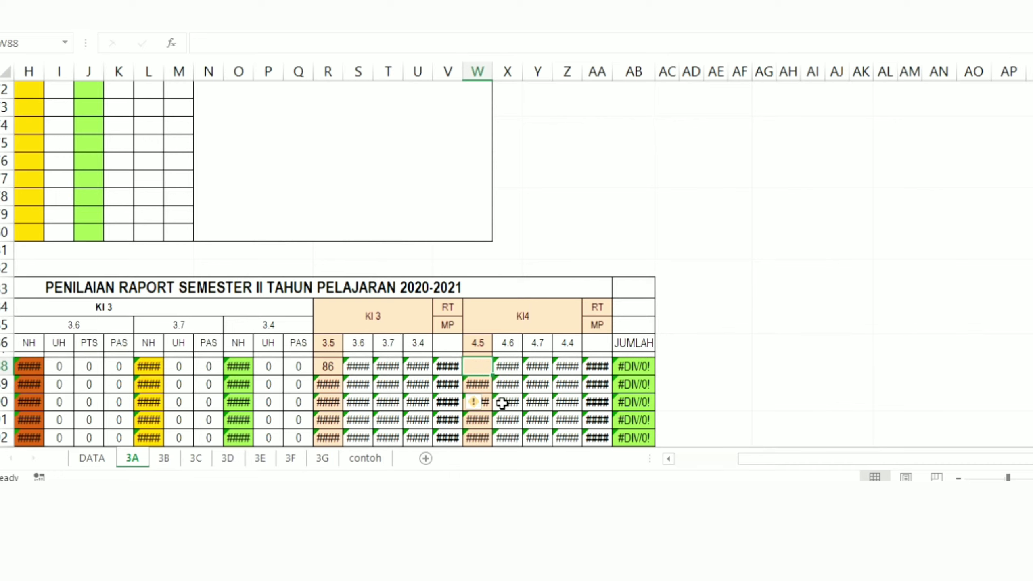
pyautogui.click(504, 402)
pyautogui.click(479, 367)
pyautogui.write('=')
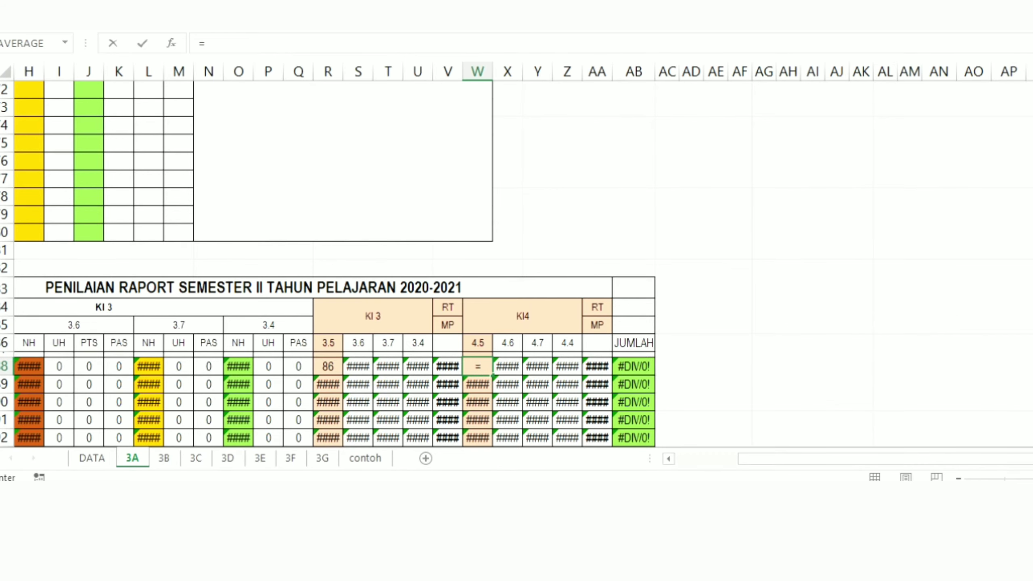
pyautogui.scroll(-1, 517, 263)
pyautogui.scroll(12, 516, 263)
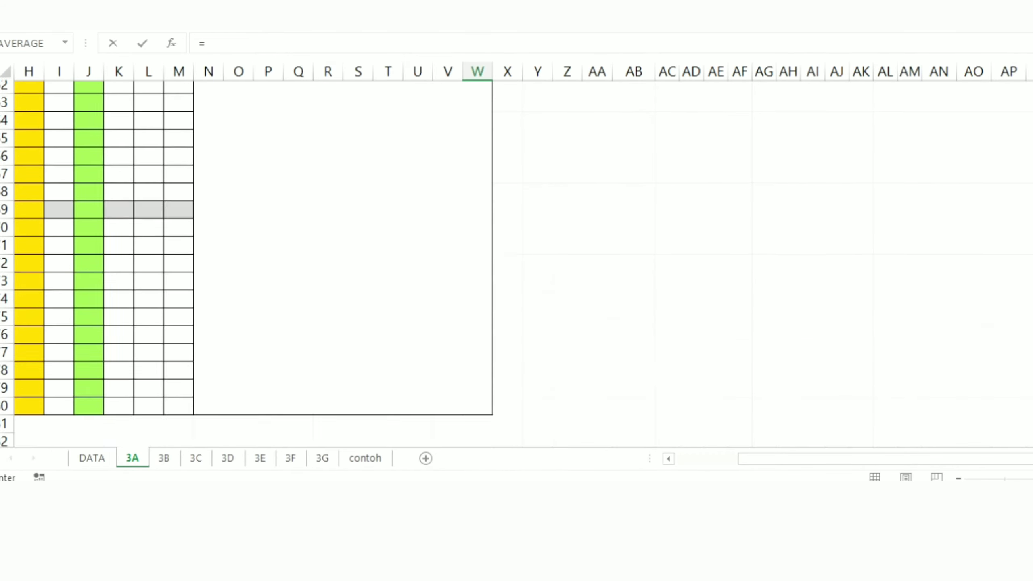
pyautogui.scroll(5, 517, 263)
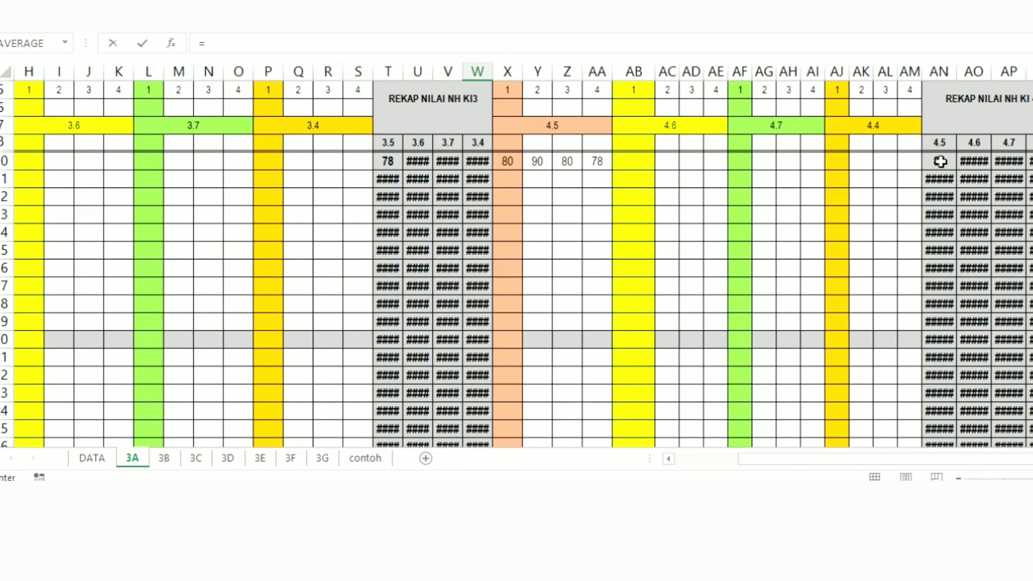
pyautogui.click(940, 161)
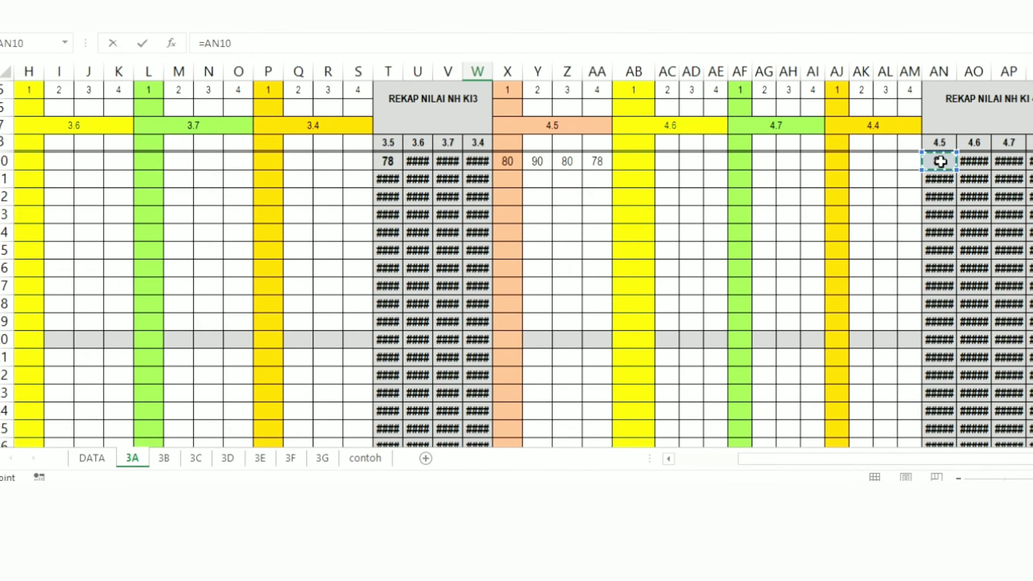
pyautogui.press('Return')
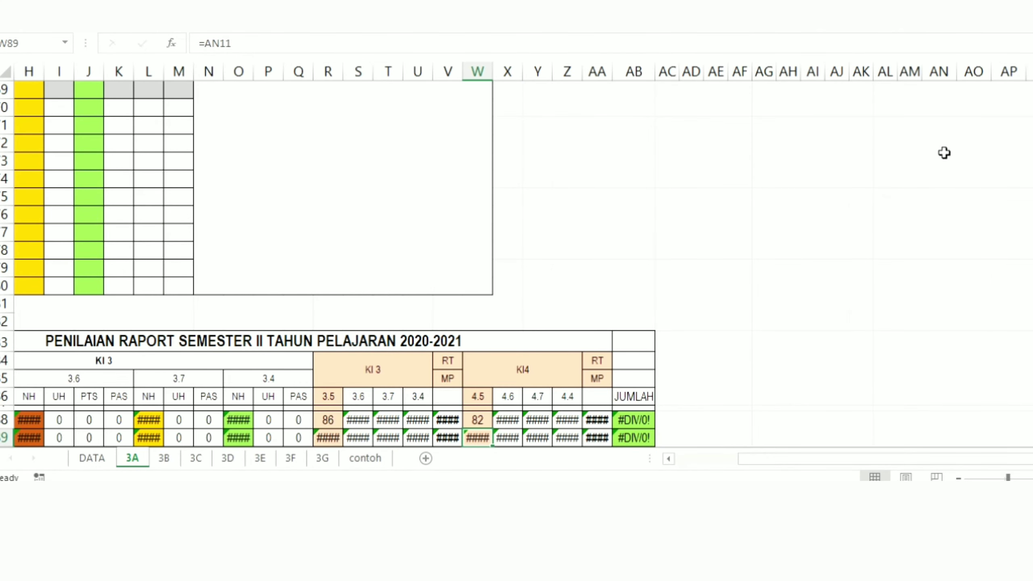
pyautogui.click(480, 421)
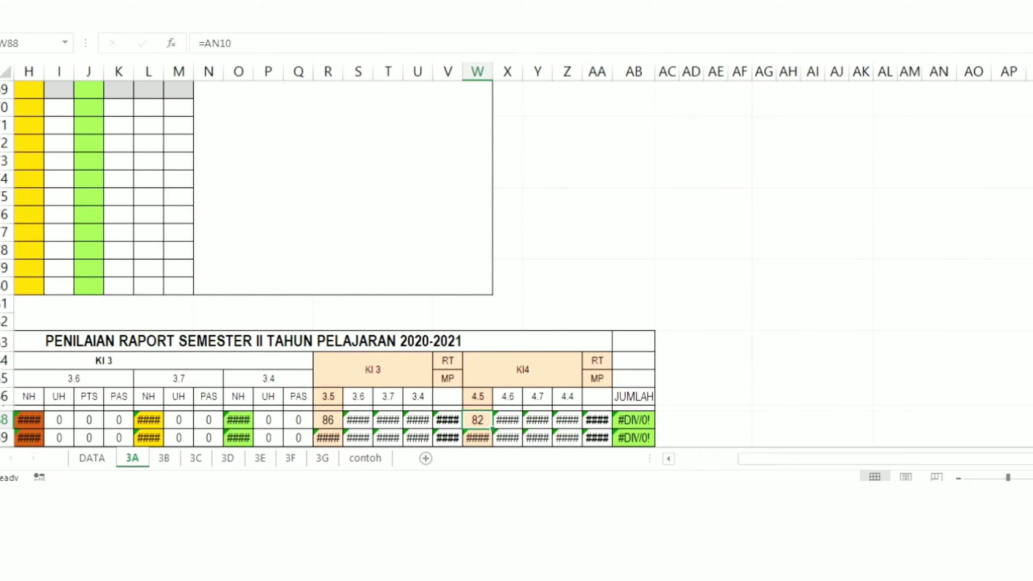
# Step: Review sheet 3A's full semester II report table, from the name column to JUMLAH
pyautogui.moveTo(1010, 459); pyautogui.dragTo(897, 458)
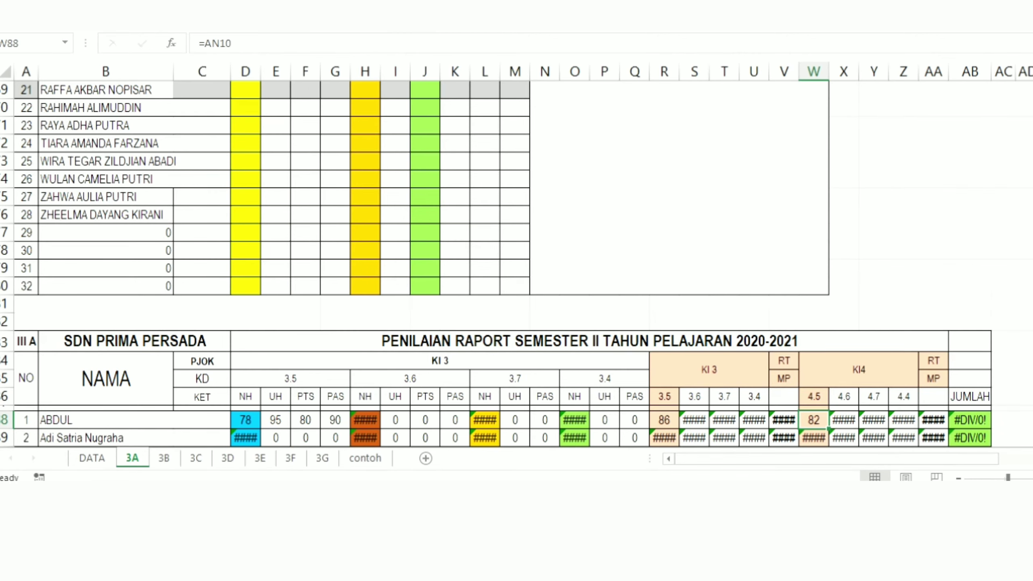
pyautogui.scroll(-5, 496, 265)
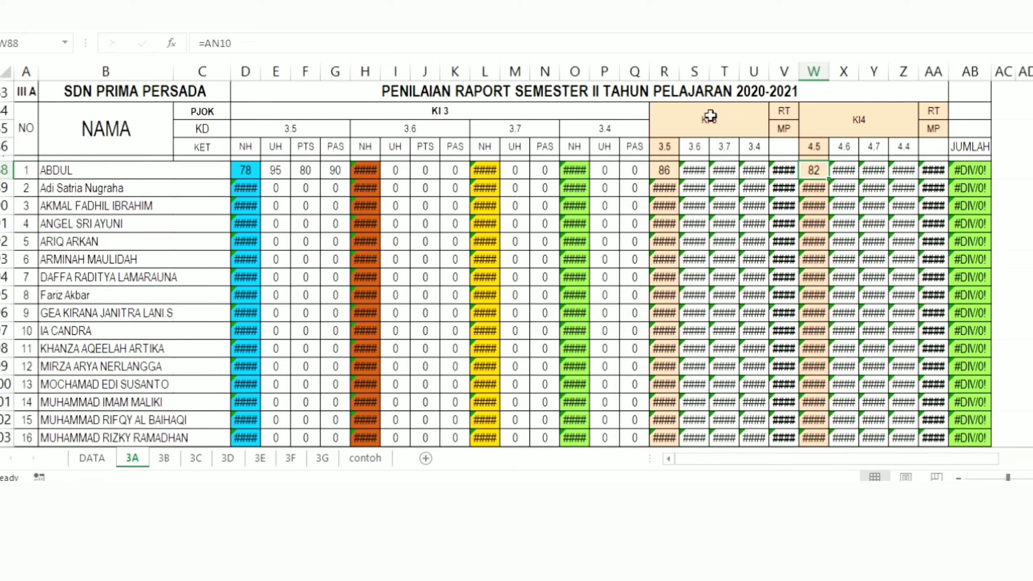
pyautogui.click(316, 345)
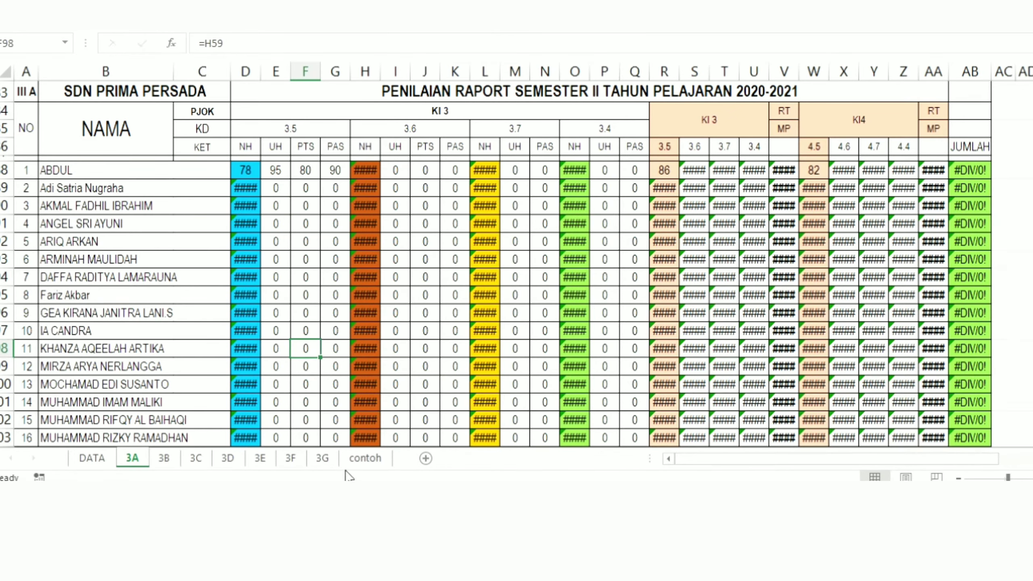
# Step: Review the first student's KD 3.5 daily scores D10:G10 and the recap formulas in T10 and AN10 on the contoh sheet
pyautogui.click(360, 460)
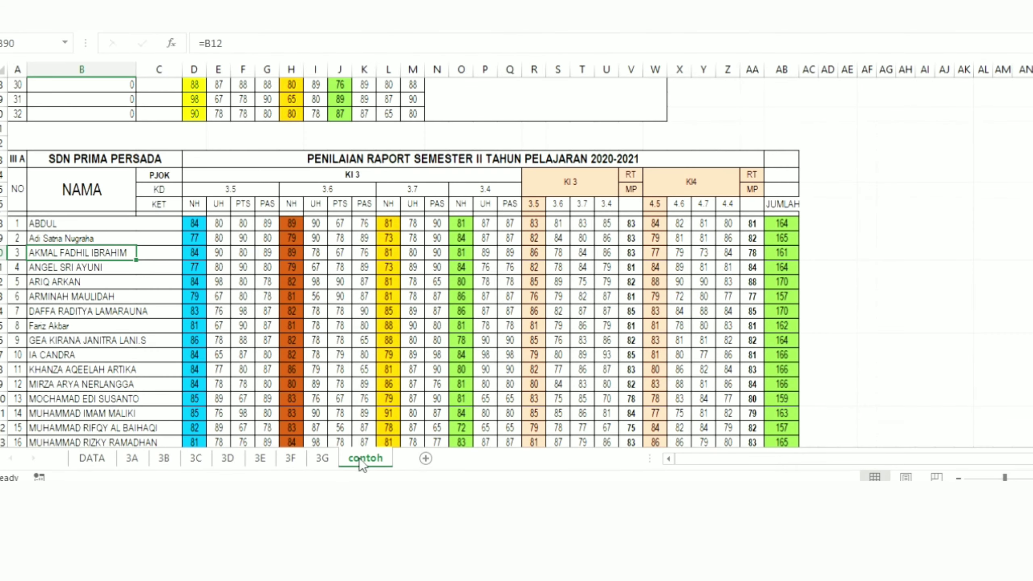
pyautogui.scroll(9, 289, 218)
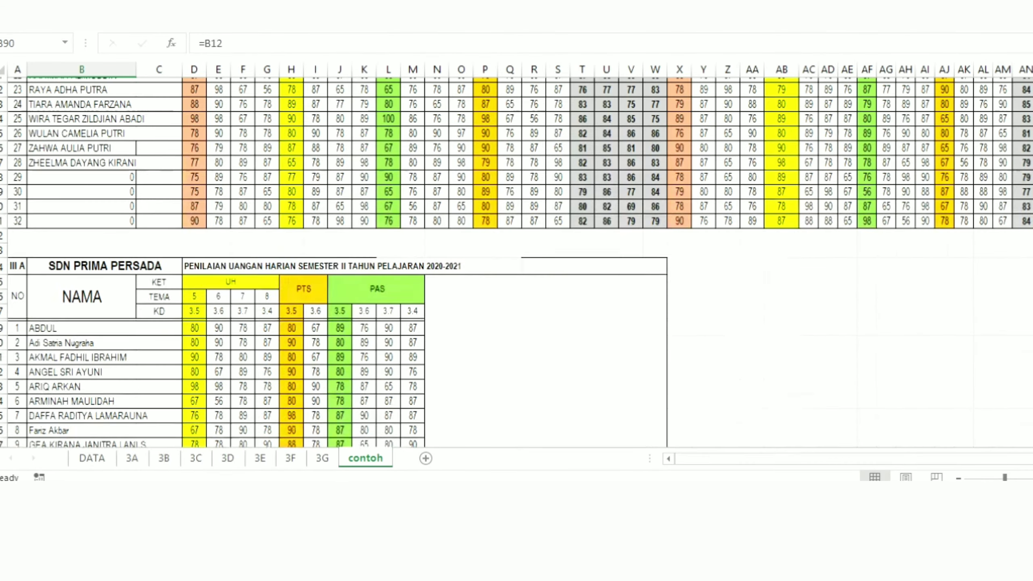
pyautogui.click(199, 223)
pyautogui.click(202, 209)
pyautogui.moveTo(202, 208); pyautogui.dragTo(263, 207)
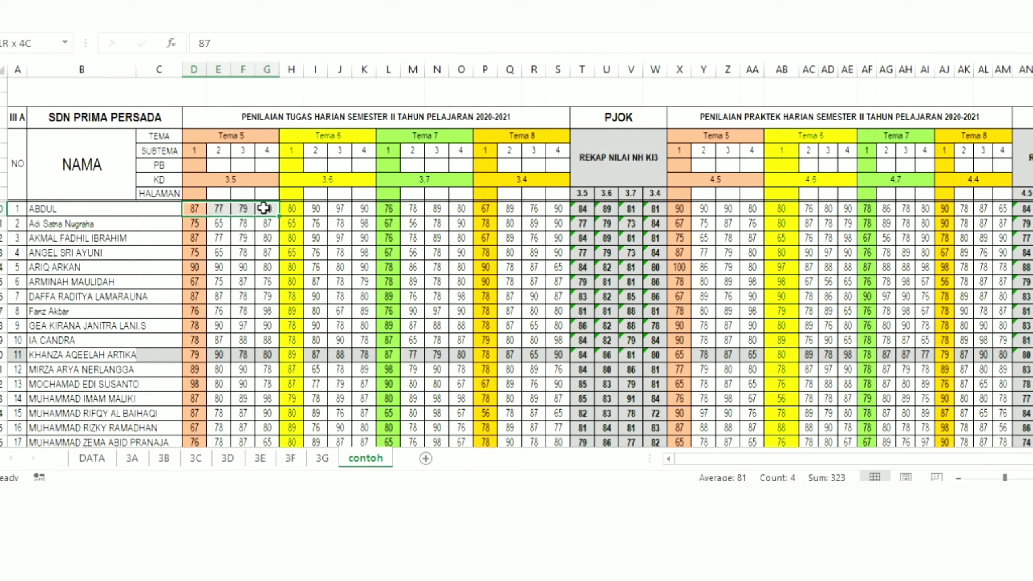
pyautogui.click(582, 210)
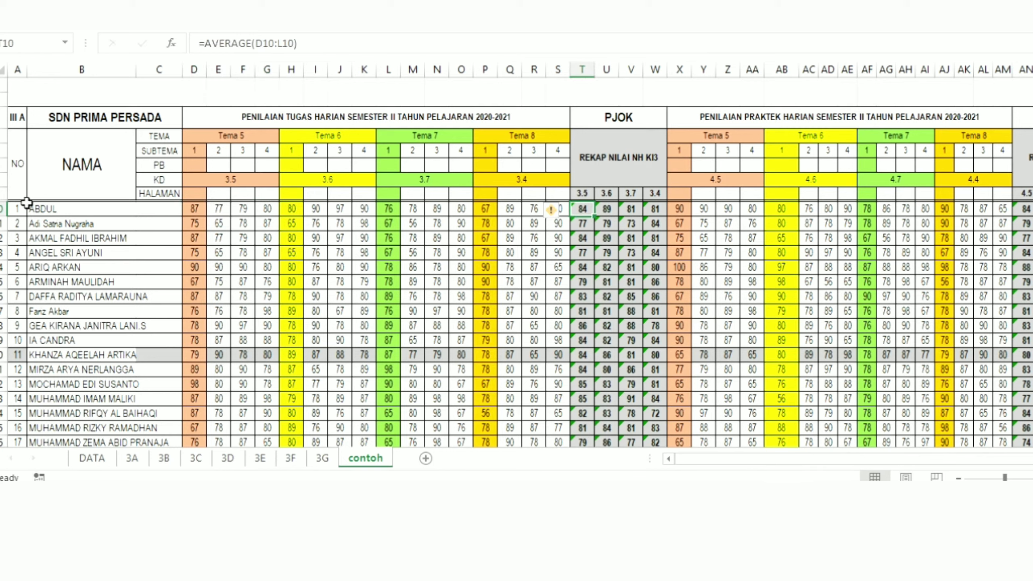
pyautogui.hscroll(3, 882, 450)
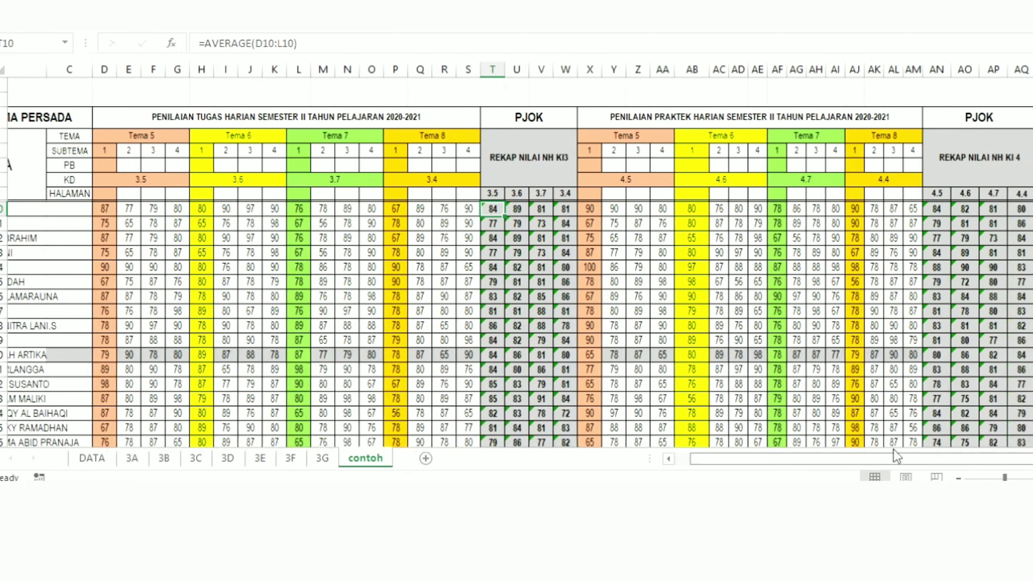
pyautogui.click(897, 209)
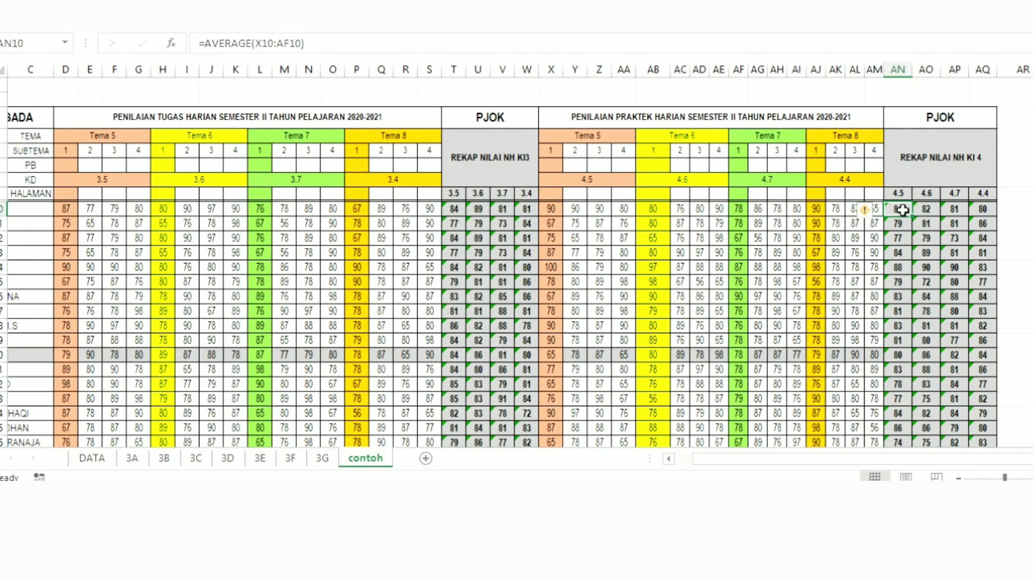
# Step: Review the contoh sheet's UH, PTS and PAS score table, starting from the first student's UH score in D49
pyautogui.scroll(-5, 499, 263)
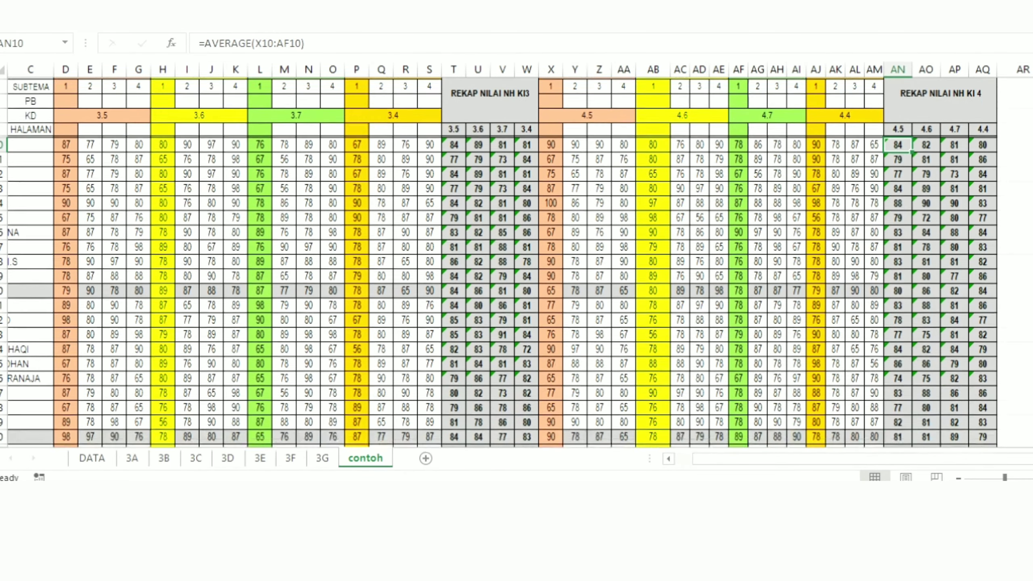
pyautogui.scroll(-3, 500, 263)
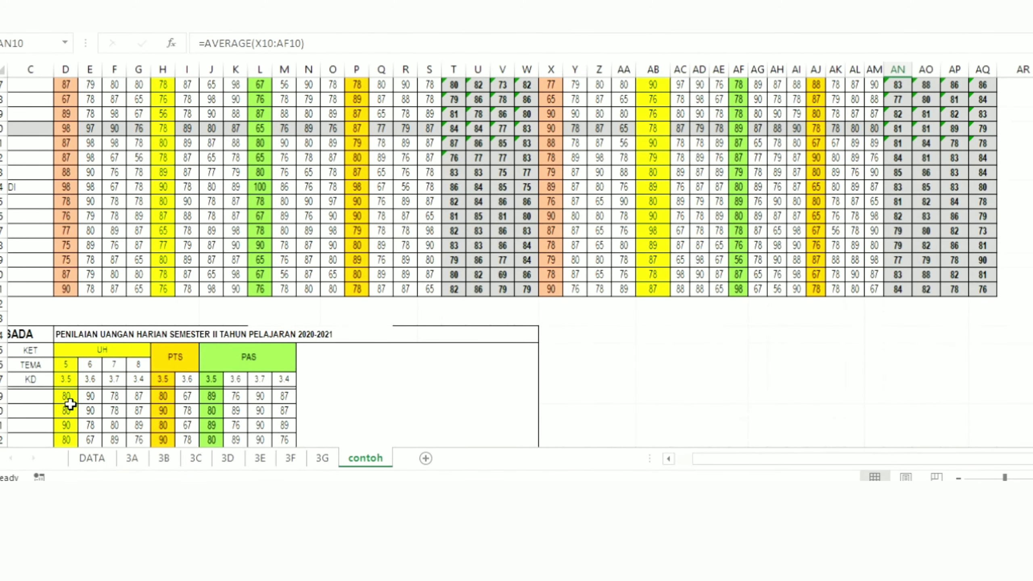
pyautogui.click(66, 397)
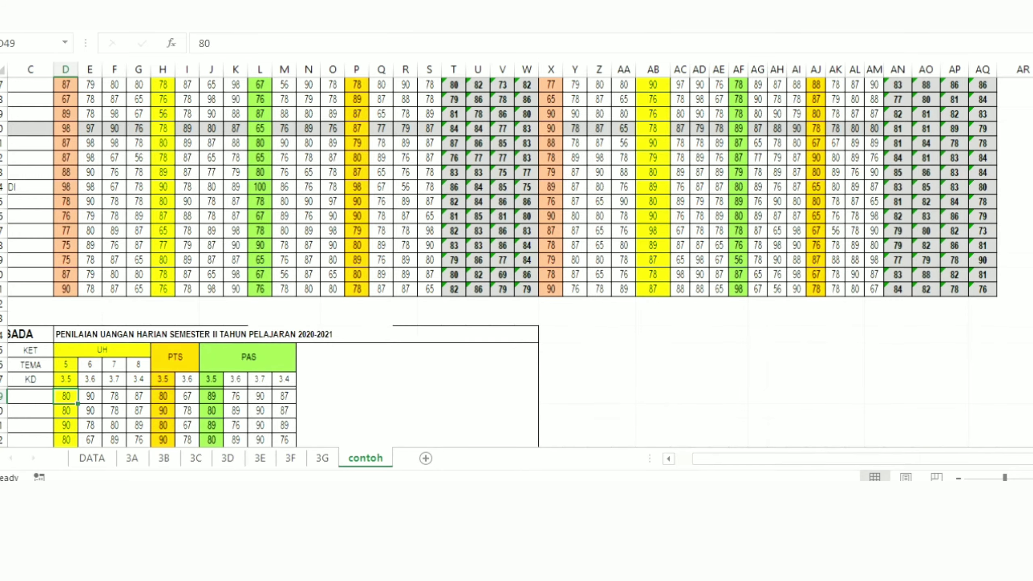
pyautogui.scroll(-5, 219, 411)
pyautogui.scroll(-10, 268, 263)
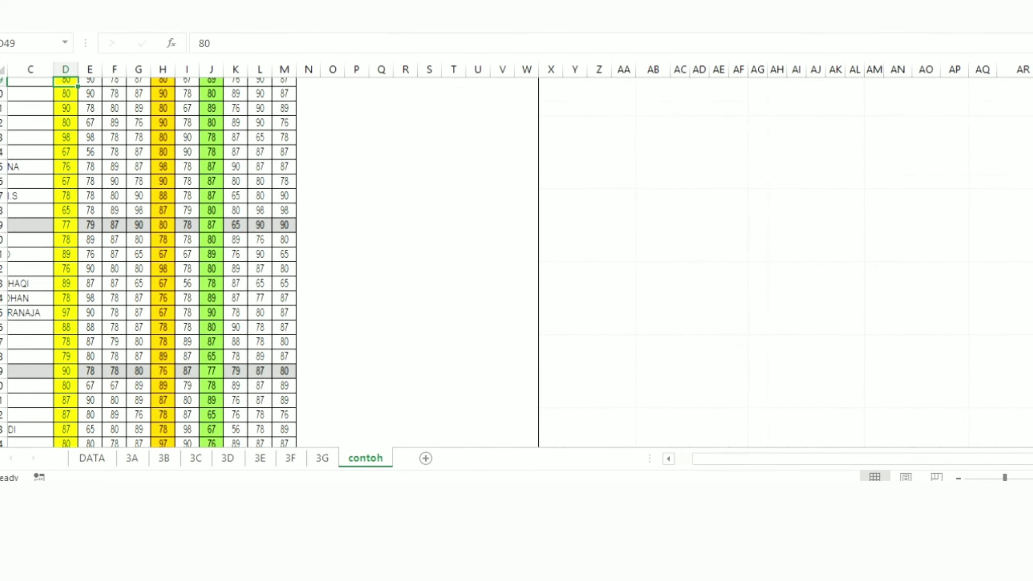
# Step: Check the KD groups in the contoh report table and the first student's KD 3.6 average formula in S88
pyautogui.scroll(-3, 139, 265)
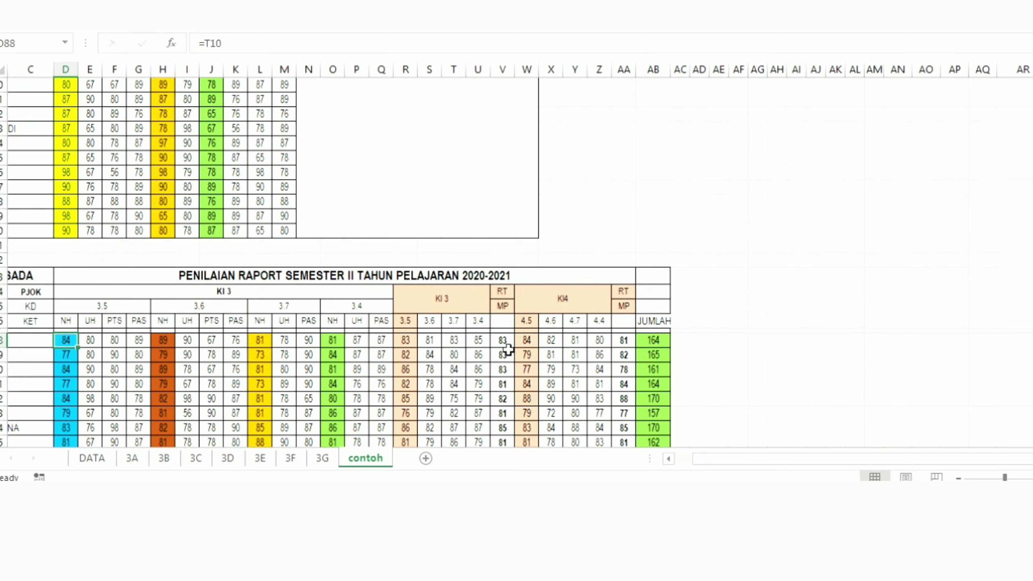
pyautogui.click(195, 311)
pyautogui.click(264, 311)
pyautogui.click(347, 306)
pyautogui.click(420, 344)
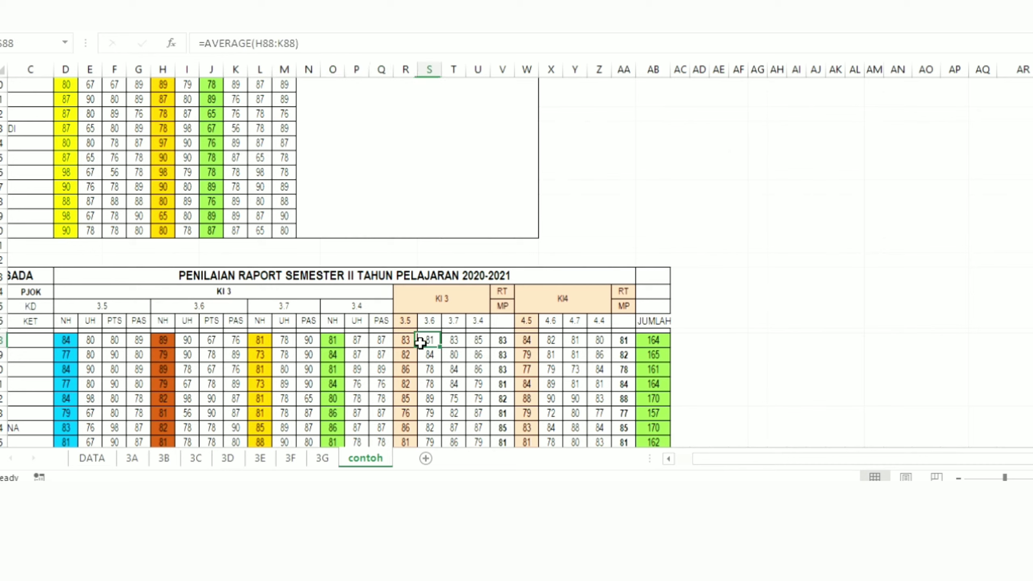
# Step: Check the KD 3.5, 4.5 and 4.6 headings in the contoh report table and slightly widen the JUMLAH column AB
pyautogui.click(139, 305)
pyautogui.click(544, 321)
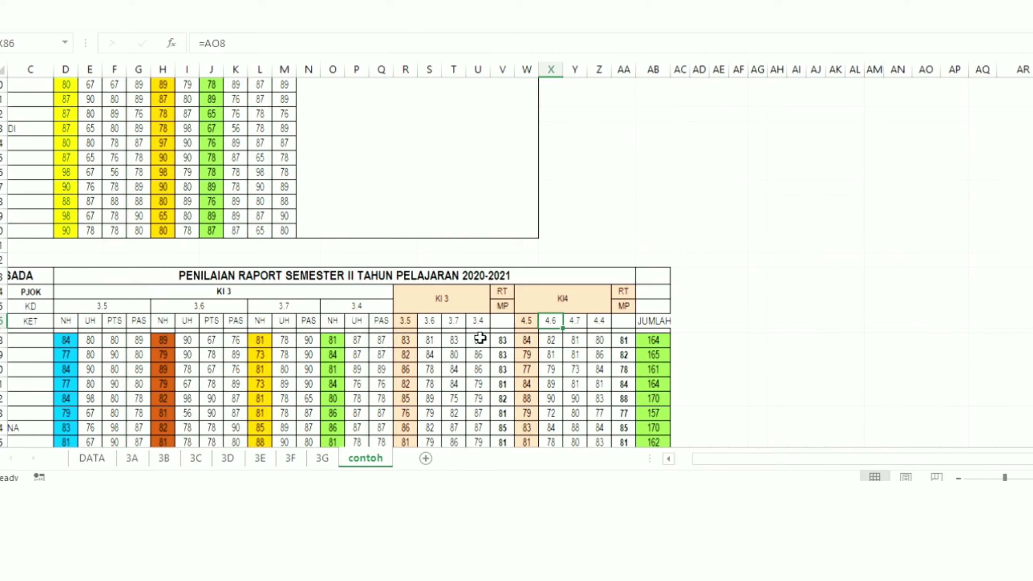
pyautogui.click(517, 323)
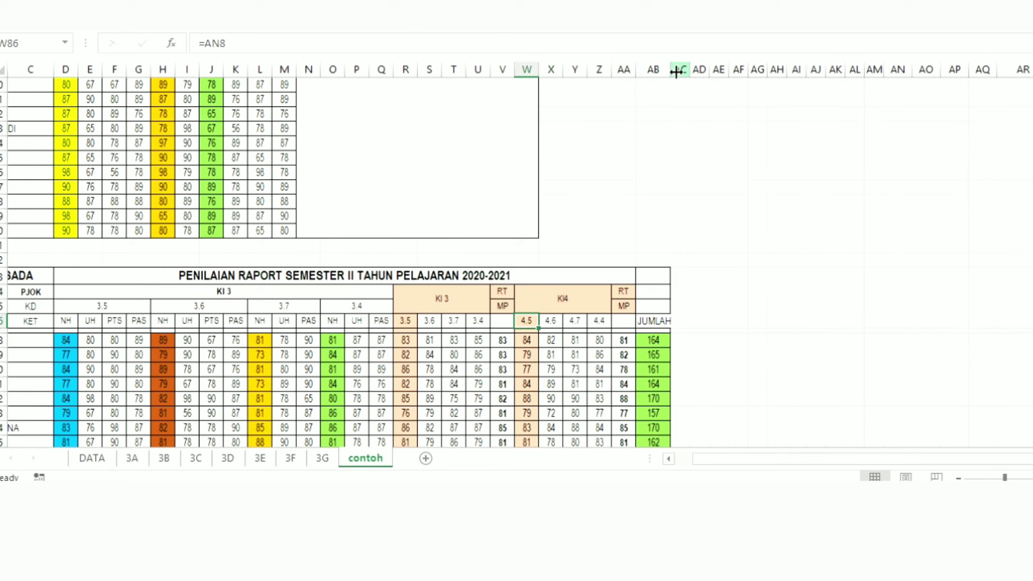
pyautogui.moveTo(669, 71); pyautogui.dragTo(675, 71)
pyautogui.click(374, 323)
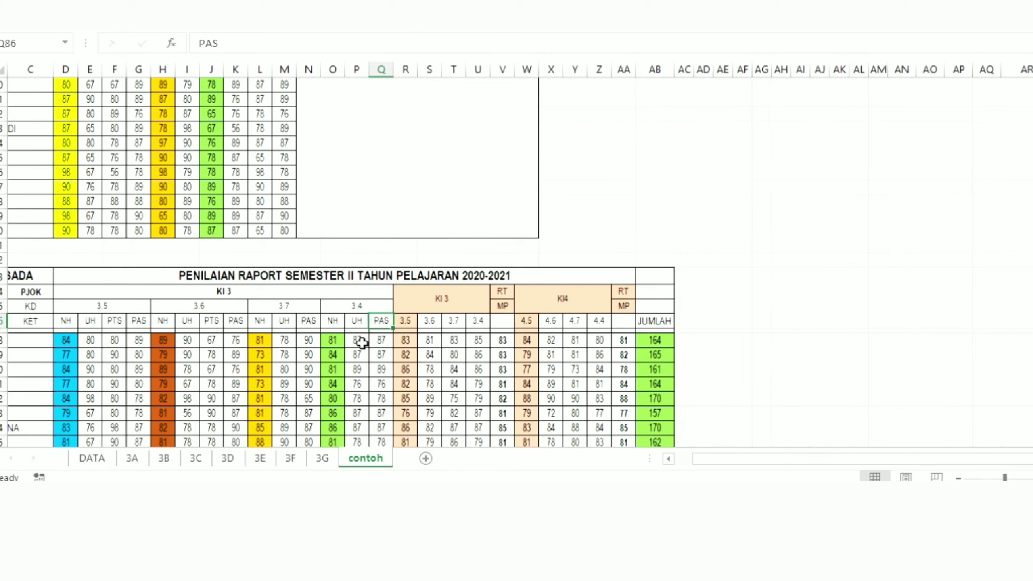
# Step: Return to sheet 3A's daily assignment table and look over the first student's Tema 5 scores
pyautogui.click(322, 458)
pyautogui.click(269, 459)
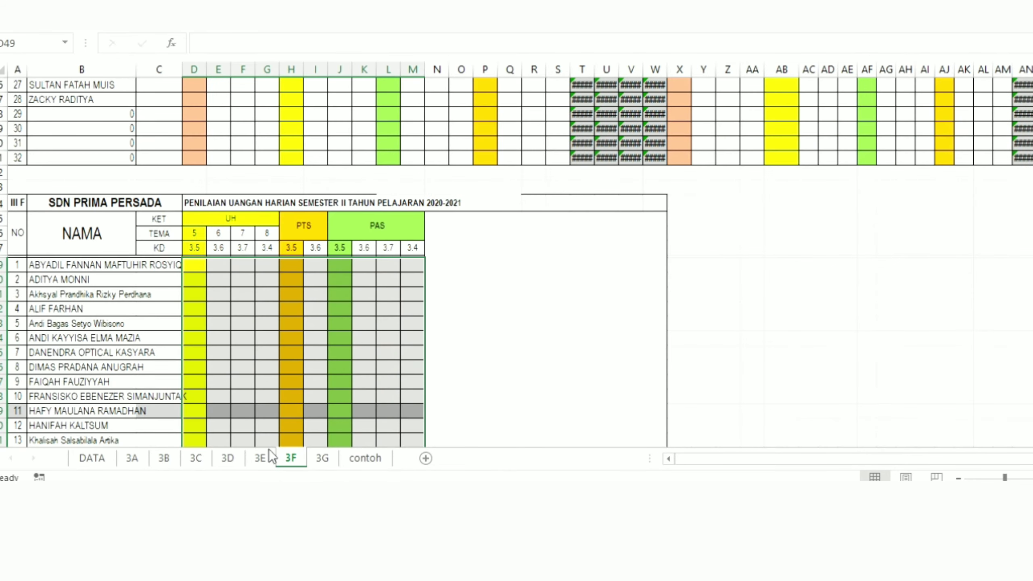
pyautogui.click(258, 458)
pyautogui.hotkey('ctrl', 'pageup')
pyautogui.hotkey('ctrl', 'pageup')
pyautogui.hotkey('ctrl', 'pageup')
pyautogui.hotkey('ctrl', 'pageup')
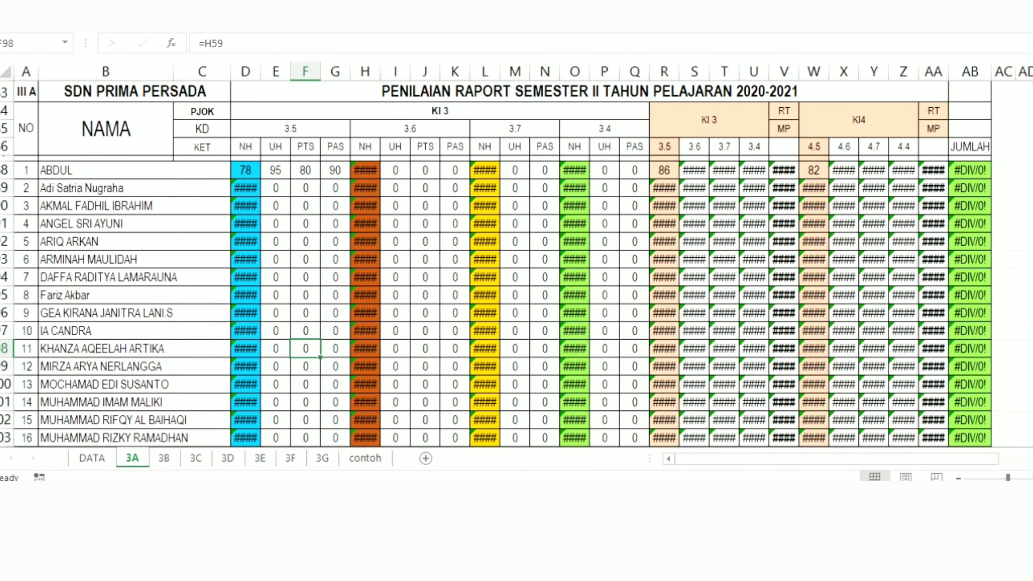
pyautogui.scroll(4, 516, 264)
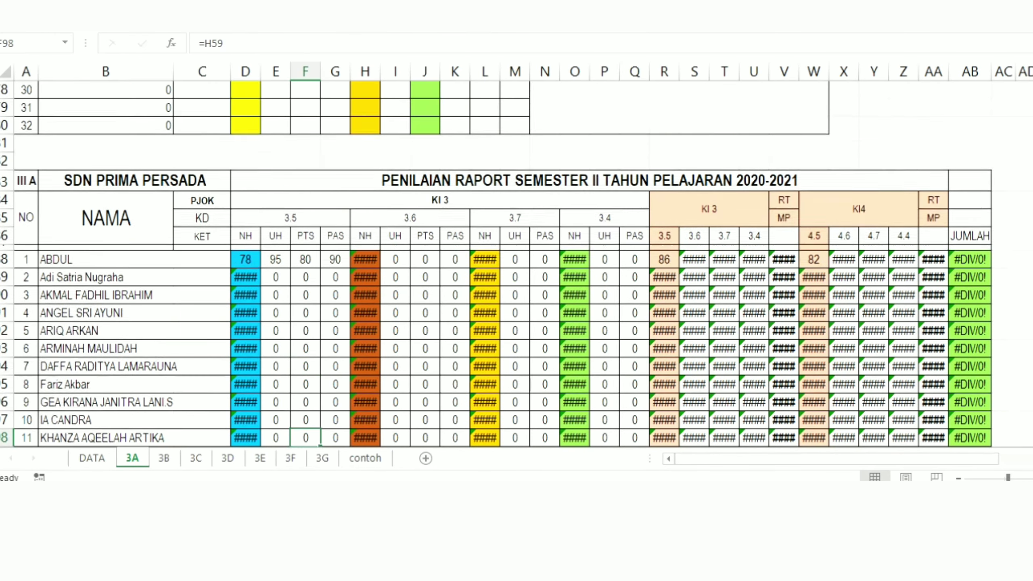
pyautogui.scroll(20, 503, 259)
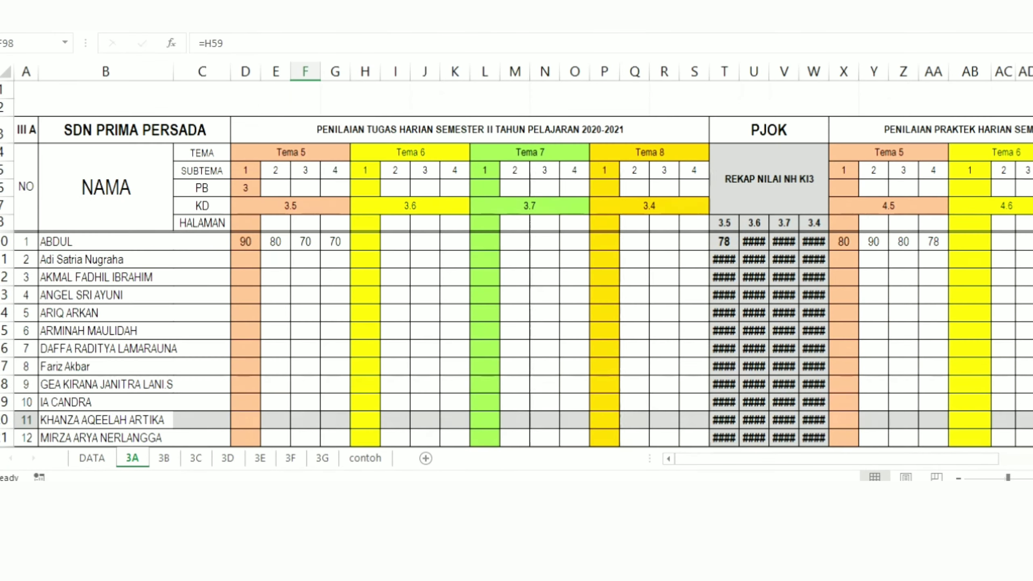
pyautogui.click(368, 273)
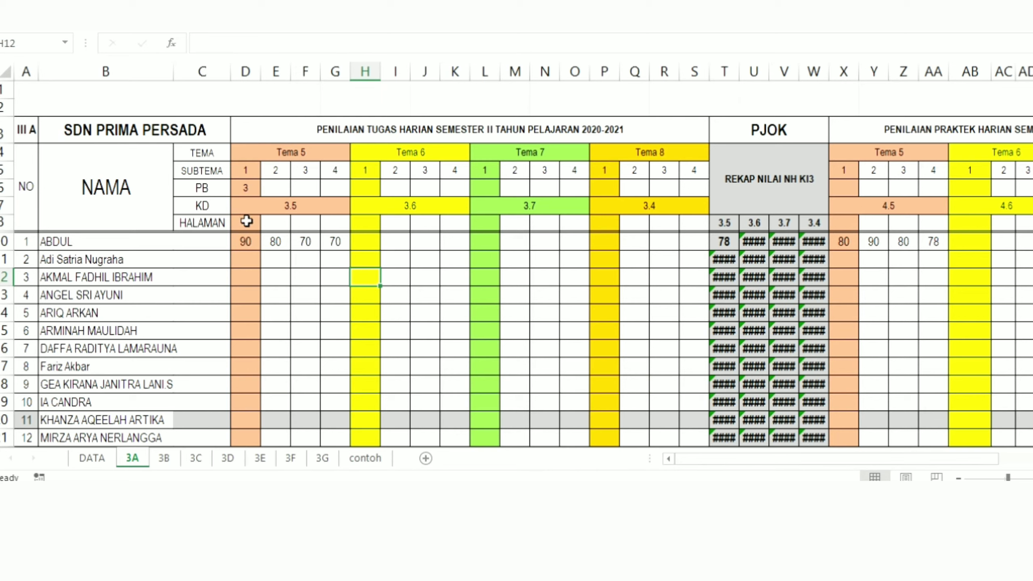
pyautogui.click(217, 309)
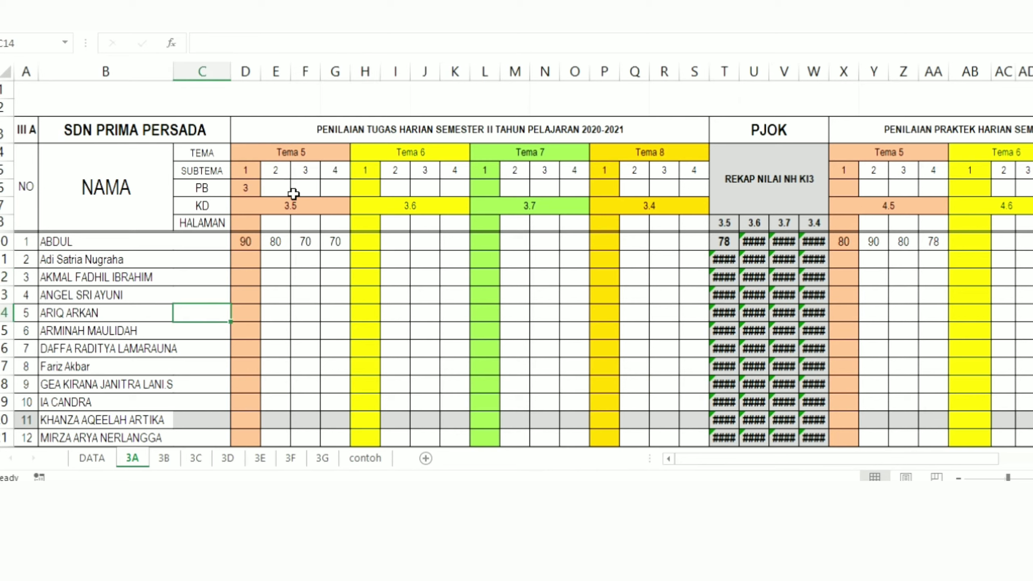
pyautogui.click(274, 242)
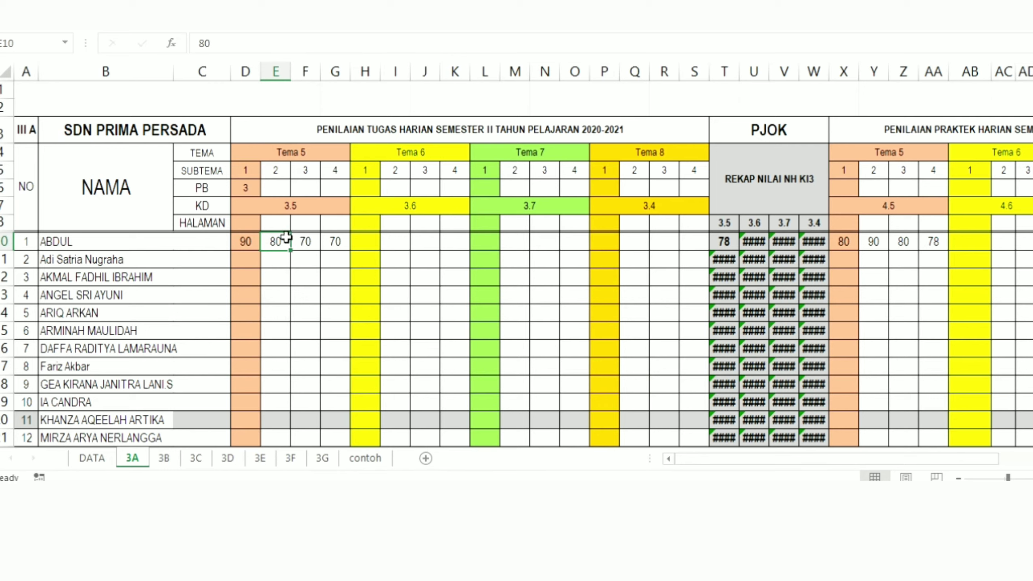
# Step: Clear the Tema 5 KD number in D7 and try entering 3.5 manually
pyautogui.click(308, 206)
pyautogui.press('Delete')
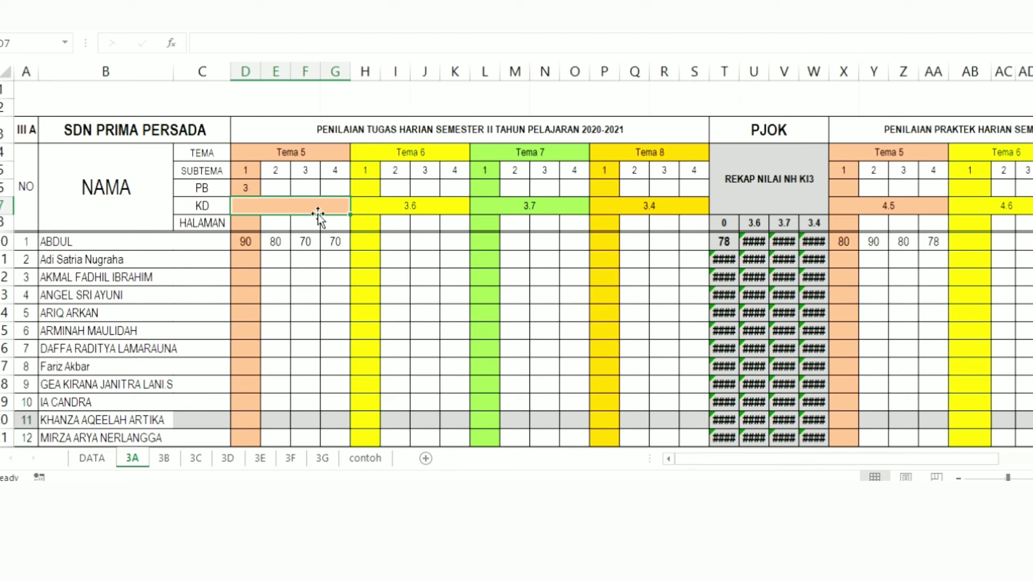
pyautogui.write('3.5')
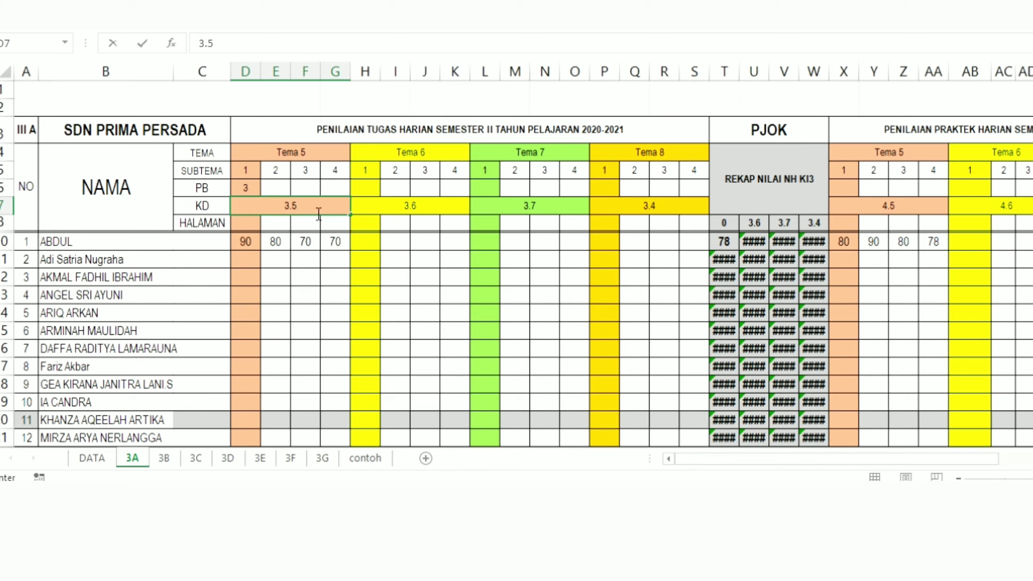
pyautogui.press('BackSpace')
pyautogui.press('BackSpace')
# Step: Locate the Tema 5 KD number in G12 on the DATA sheet and return to sheet 3A
pyautogui.click(93, 458)
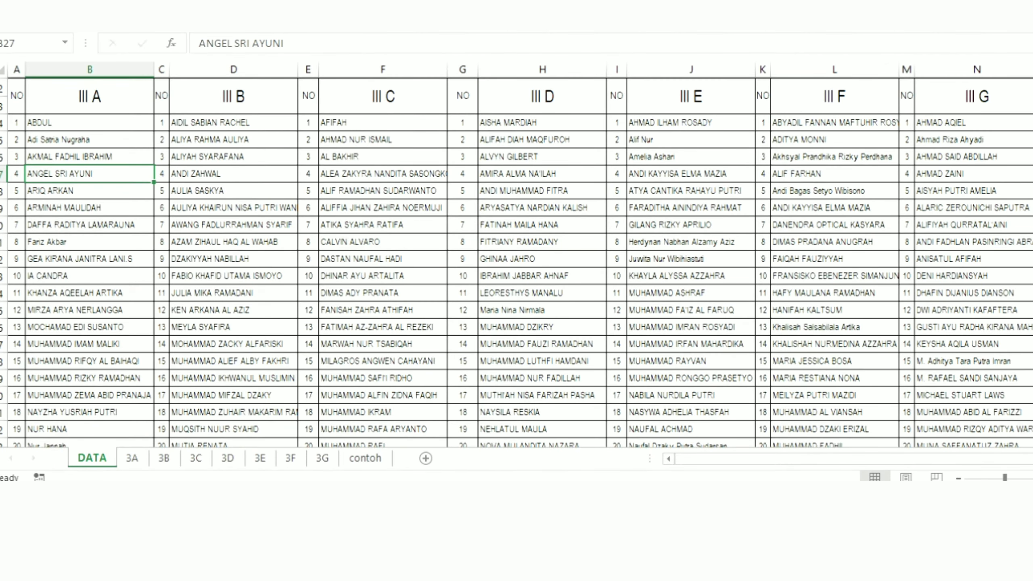
pyautogui.scroll(7, 928, 215)
pyautogui.click(456, 231)
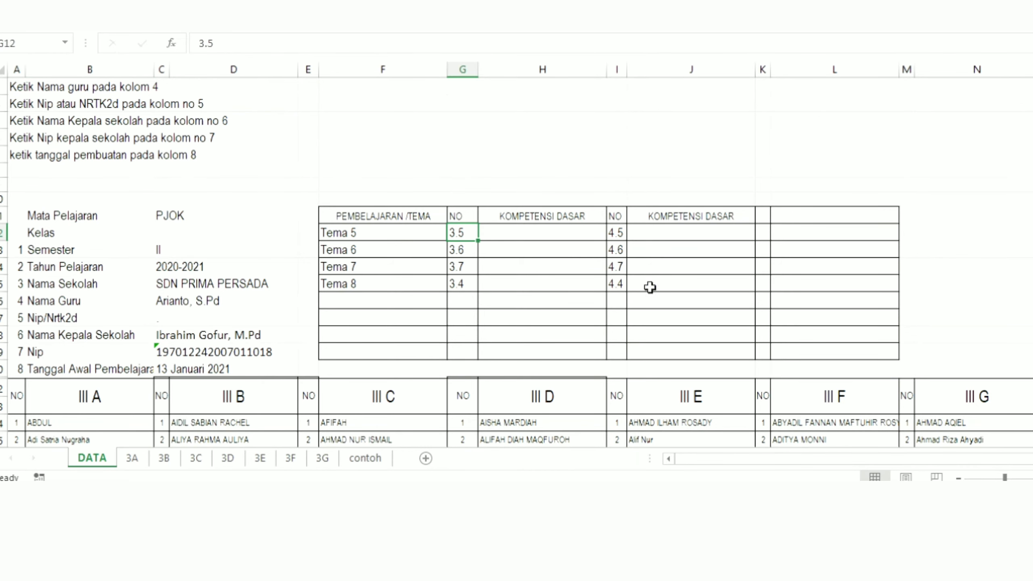
pyautogui.click(130, 457)
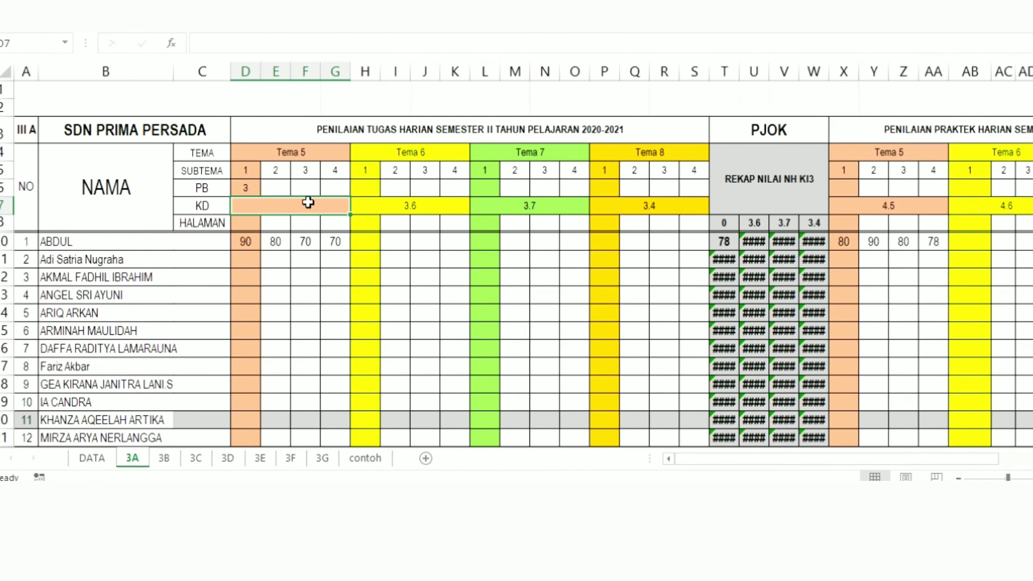
# Step: Link the Tema 5 KD cell D7 on sheet 3A to the DATA sheet with the formula =DATA!G12
pyautogui.write('=')
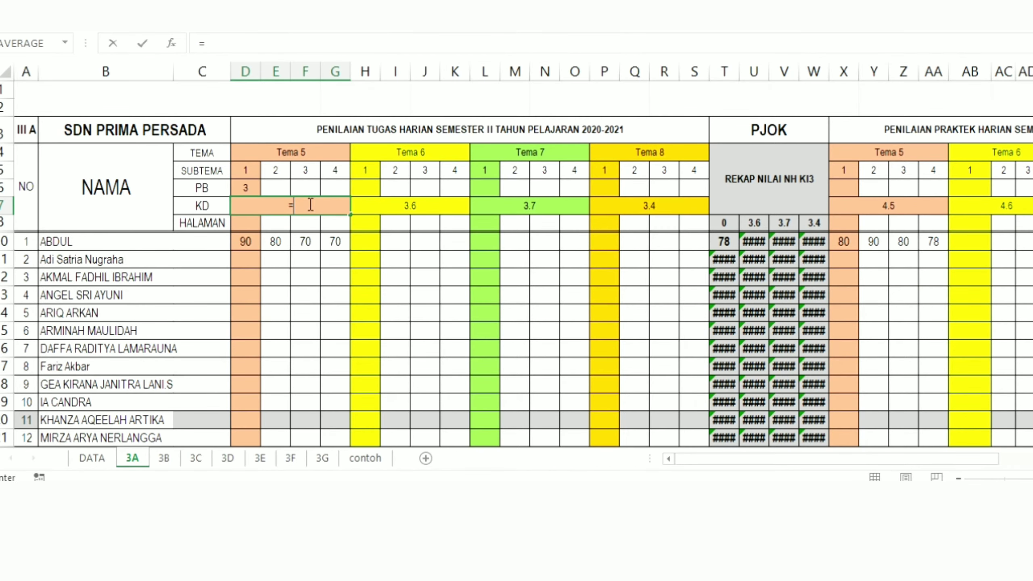
pyautogui.click(92, 457)
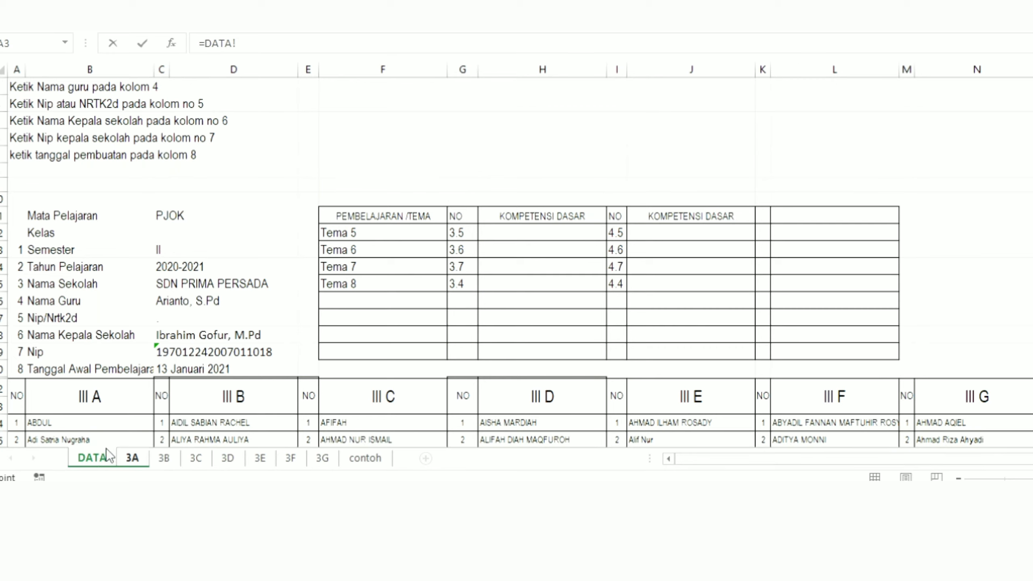
pyautogui.click(453, 234)
pyautogui.press('Return')
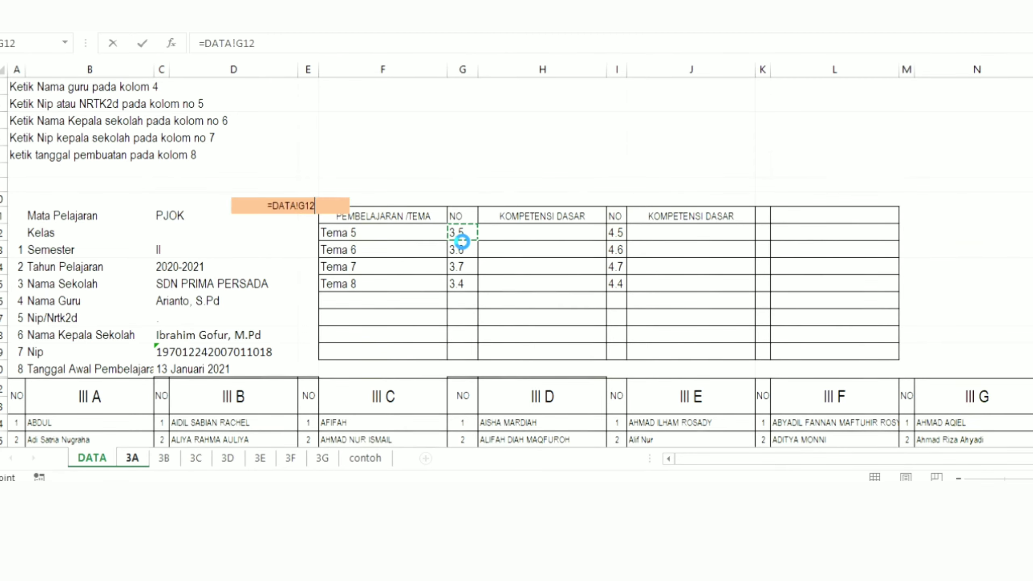
pyautogui.click(297, 201)
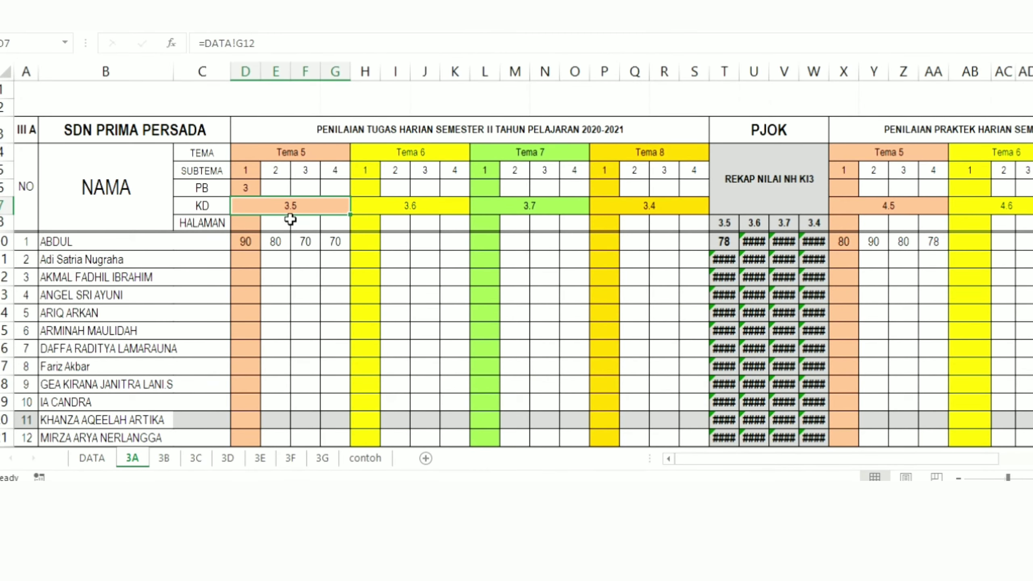
# Step: Examine the first student's KD 3.5 daily scores in D10:G10 and the neighbouring Tema 6 and Tema 7 cells
pyautogui.click(354, 243)
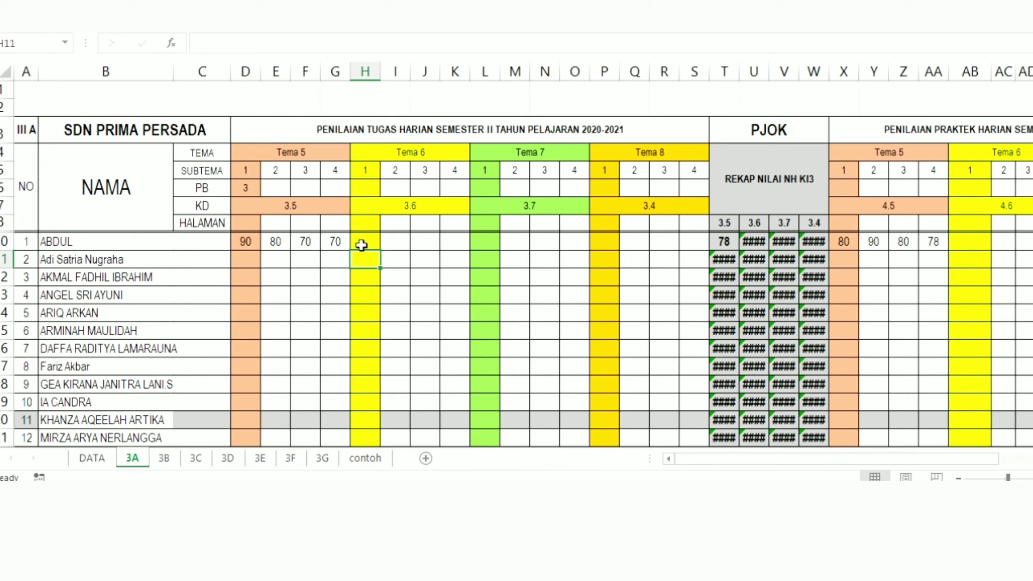
pyautogui.click(342, 275)
pyautogui.click(366, 244)
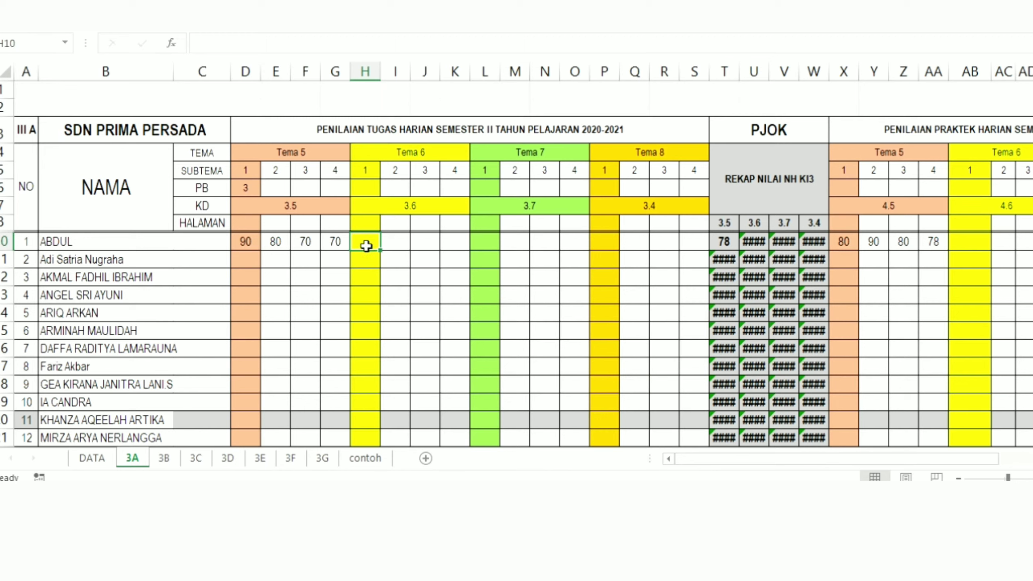
pyautogui.moveTo(246, 242); pyautogui.dragTo(336, 242)
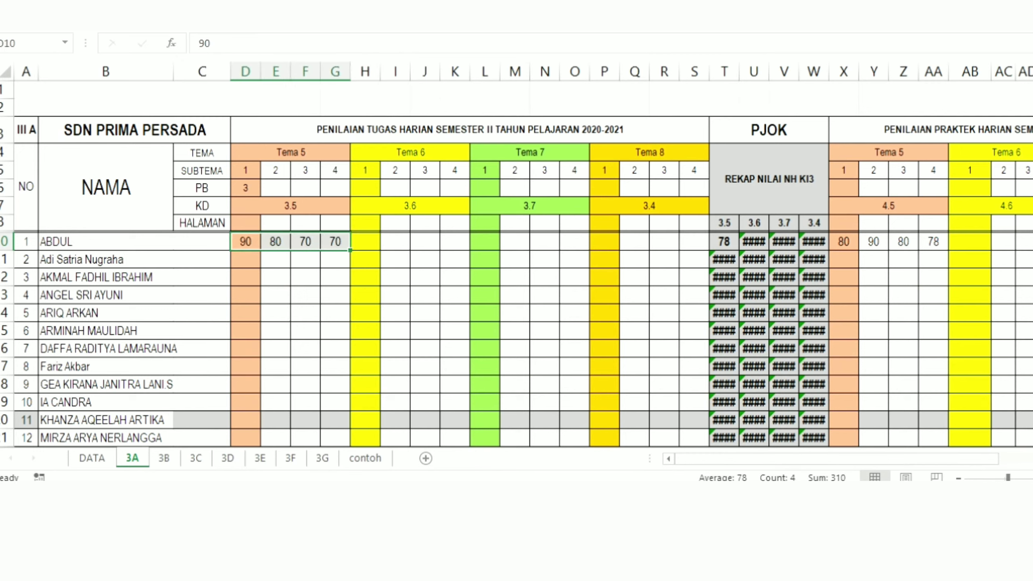
pyautogui.click(368, 240)
pyautogui.click(486, 242)
# Step: Add up the first student's four KD 3.5 daily scores in K10 with the formula =D10+E10+F10+G10
pyautogui.click(457, 248)
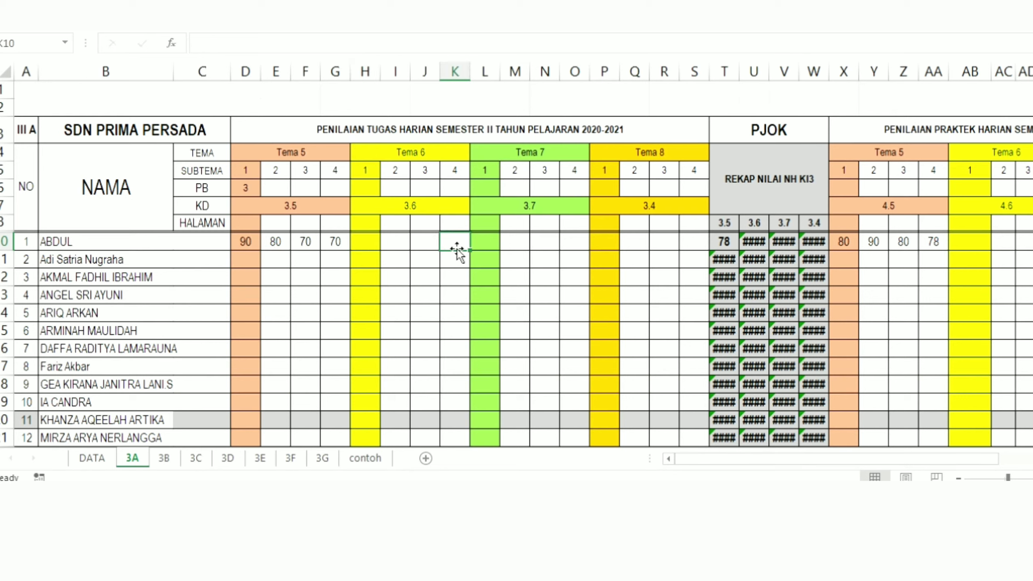
pyautogui.write('=')
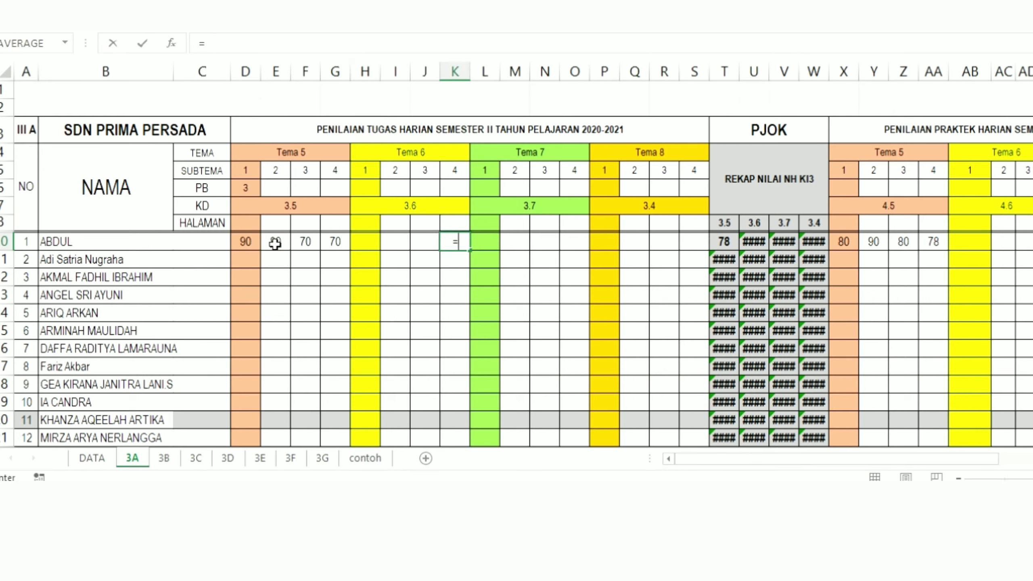
pyautogui.click(244, 243)
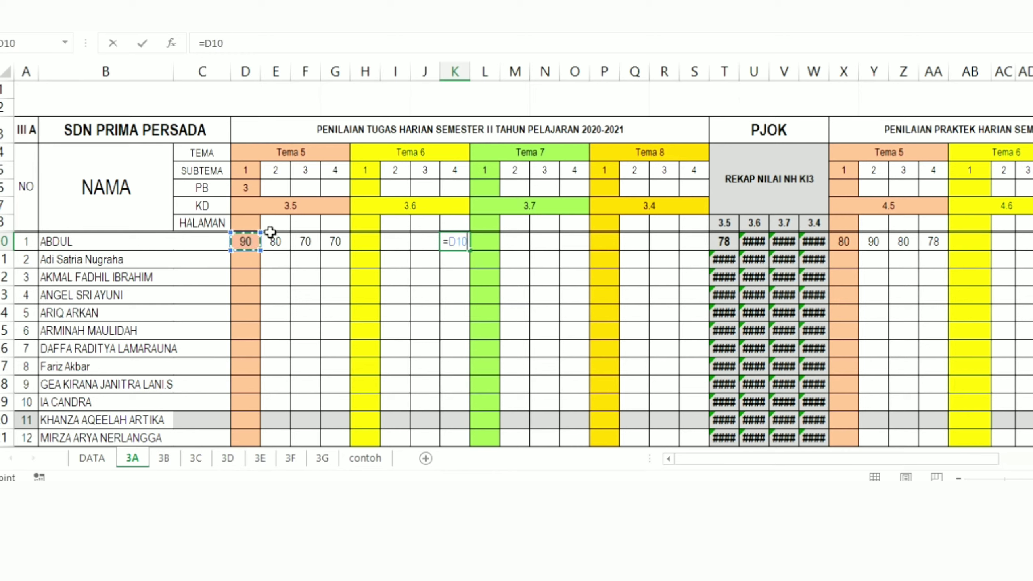
pyautogui.write('+')
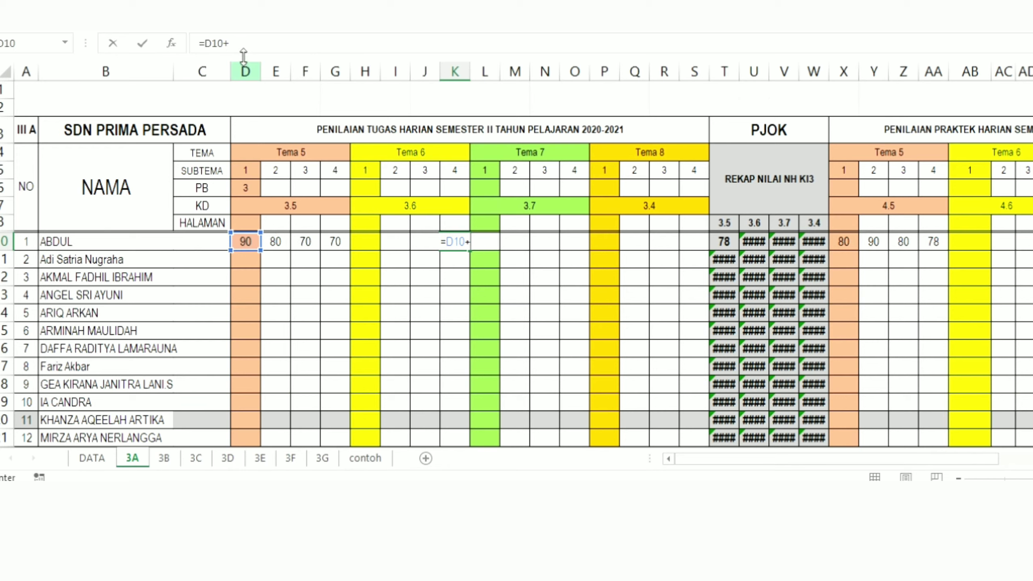
pyautogui.click(236, 42)
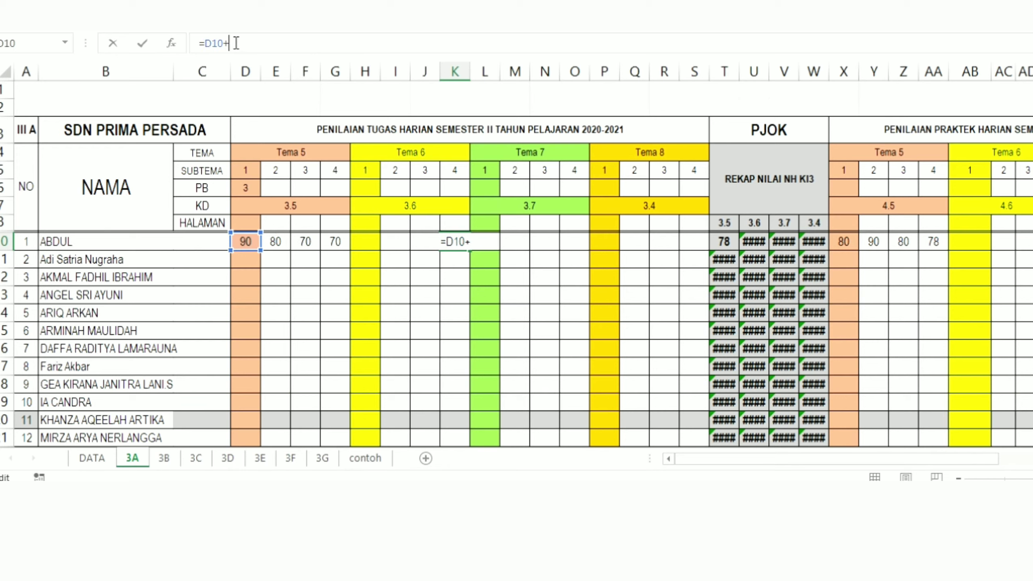
pyautogui.click(277, 242)
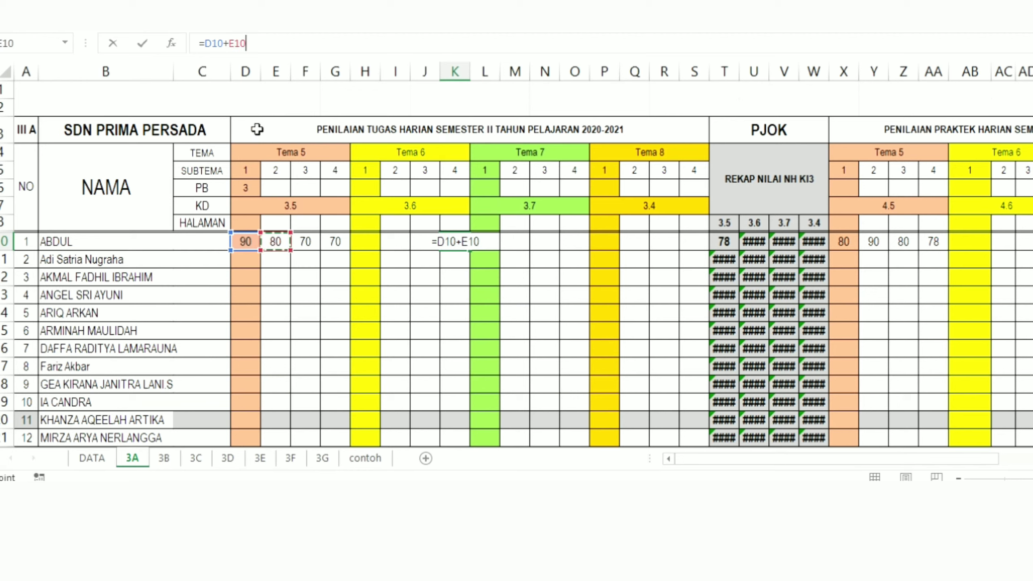
pyautogui.write('+')
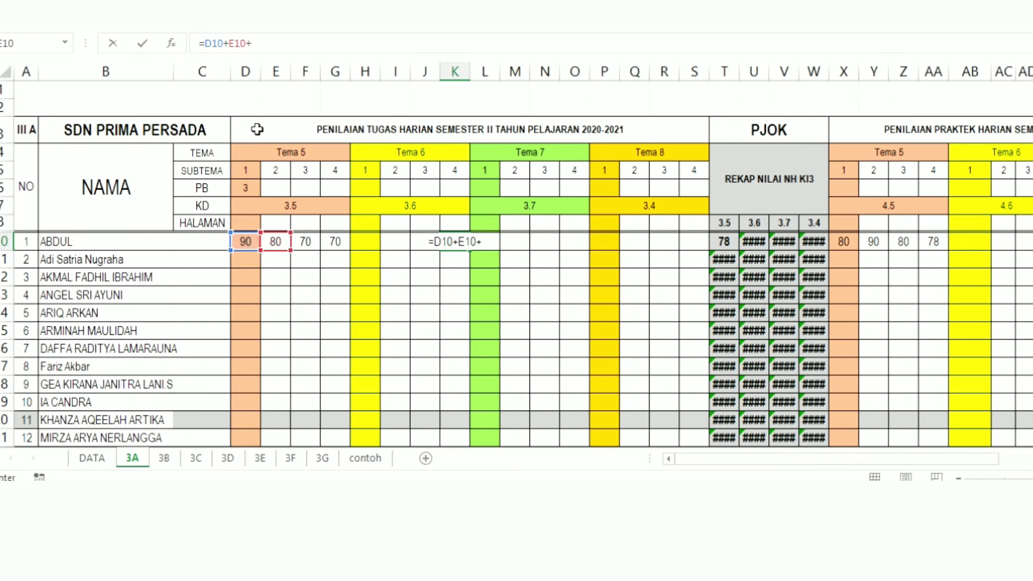
pyautogui.click(308, 241)
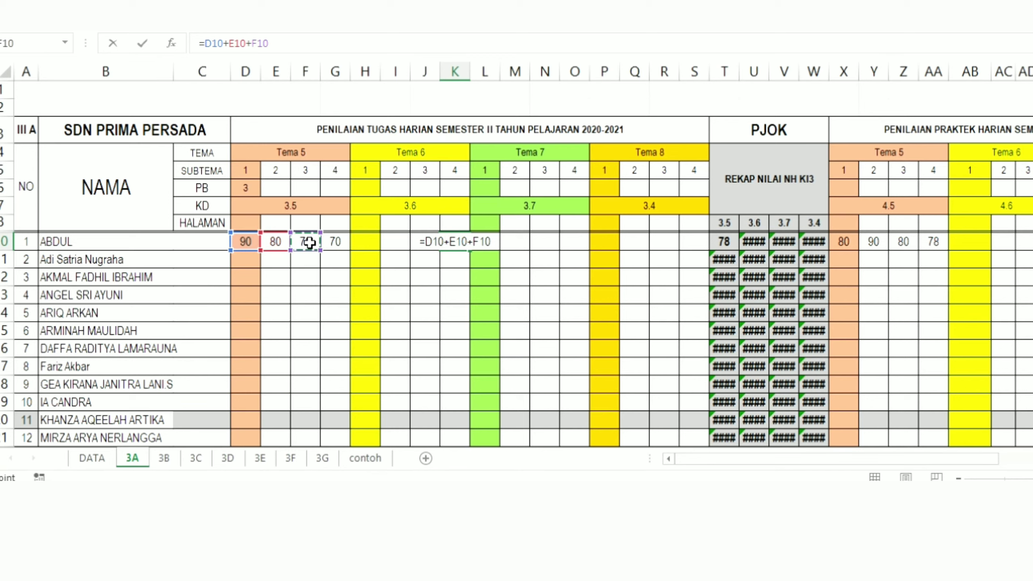
pyautogui.write('+')
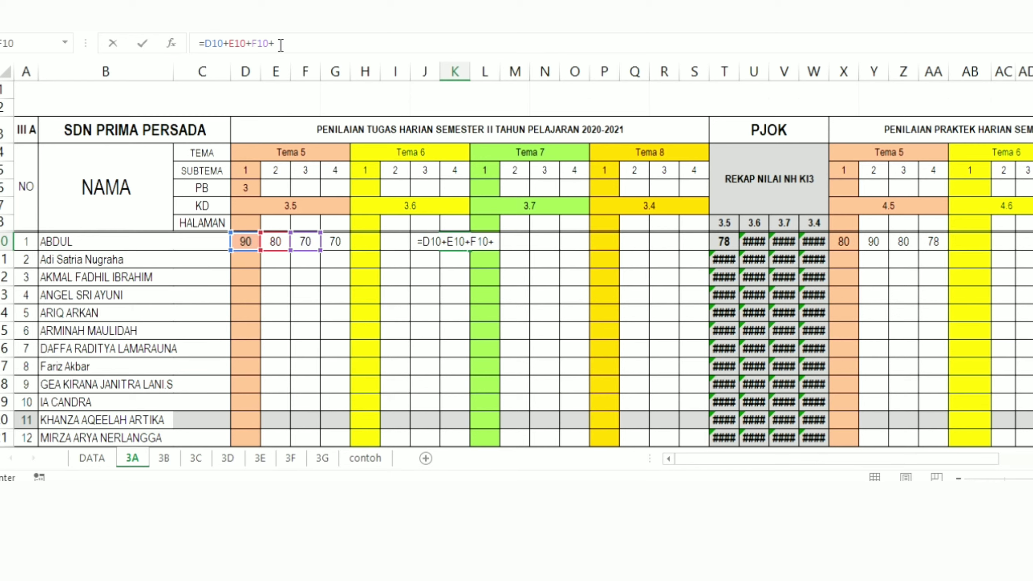
pyautogui.click(338, 241)
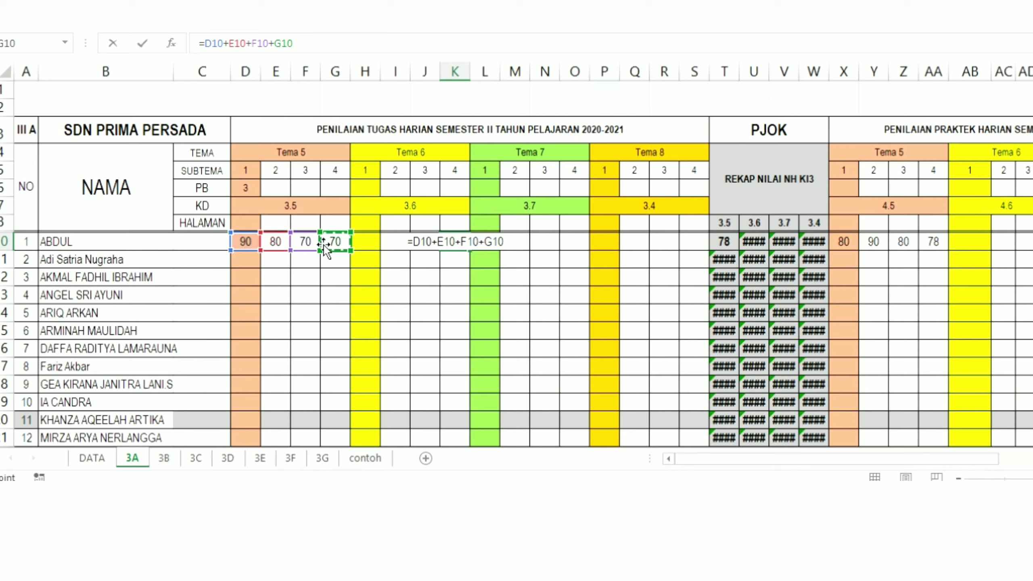
pyautogui.press('Return')
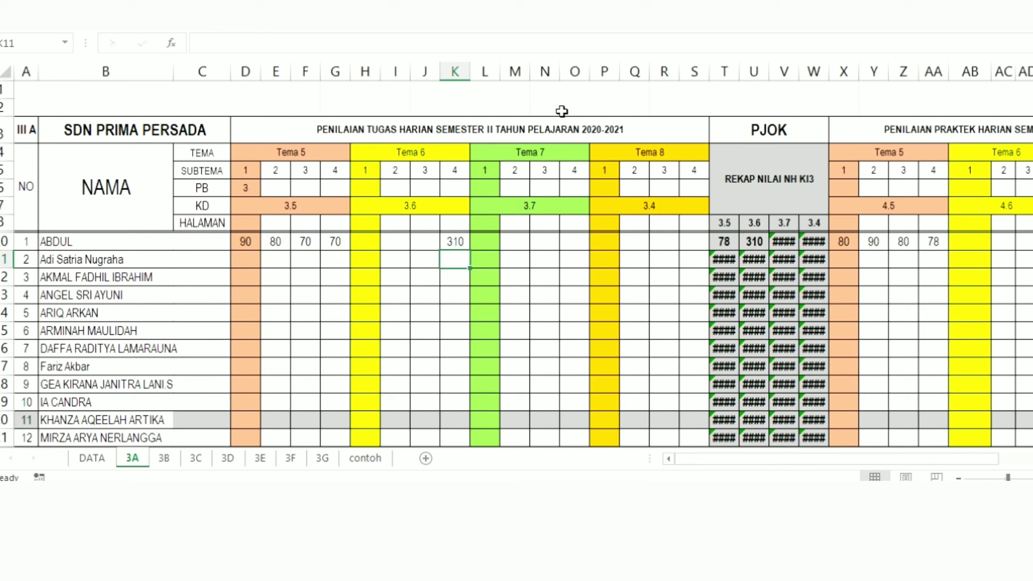
# Step: Label the total in column K by entering "sum" in the HALAMAN row cell K8
pyautogui.click(447, 224)
pyautogui.write('s')
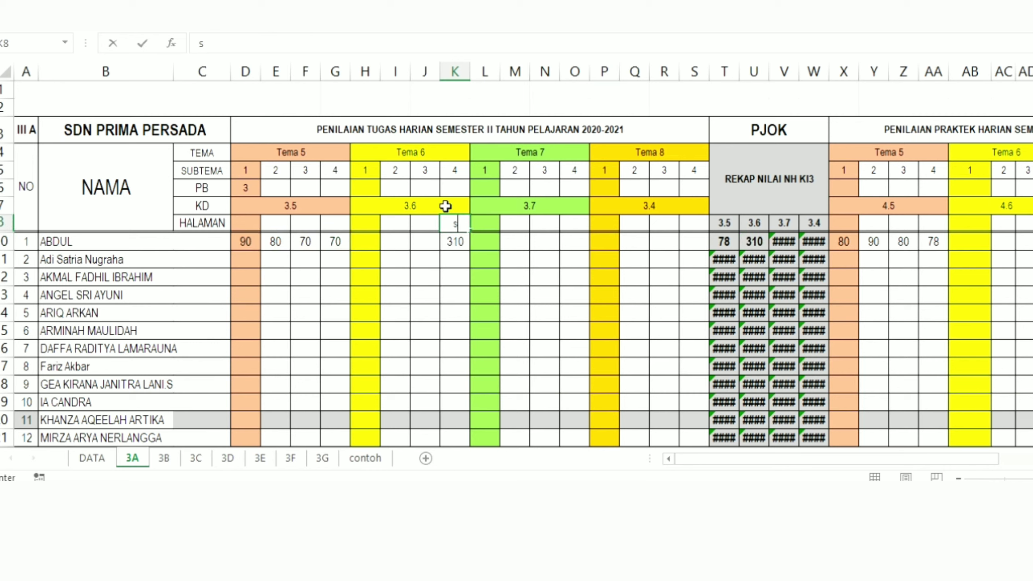
pyautogui.write('um')
pyautogui.click(563, 280)
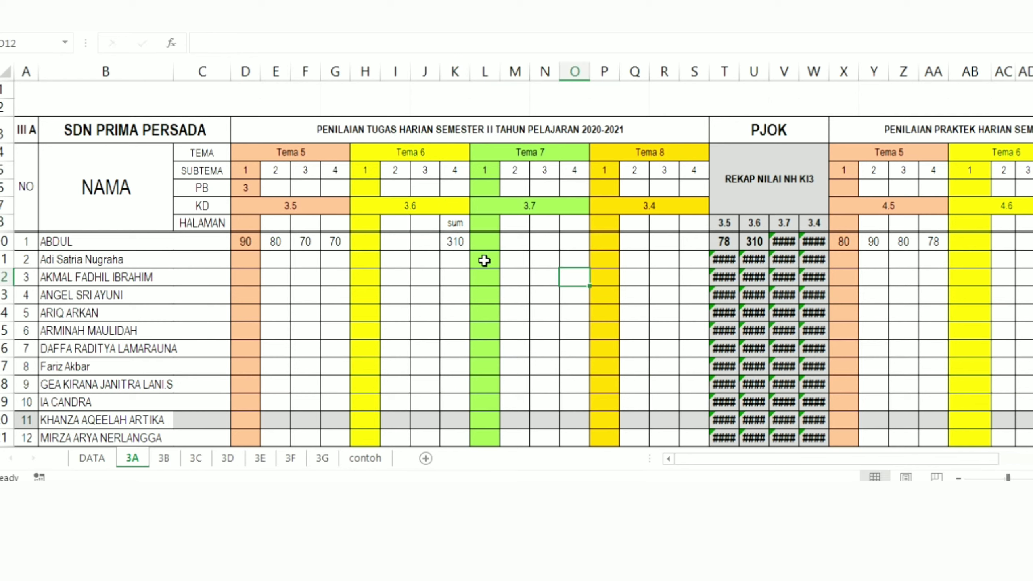
# Step: Delete the "sum" label and the addition formula from K8:K10
pyautogui.moveTo(456, 225); pyautogui.dragTo(455, 240)
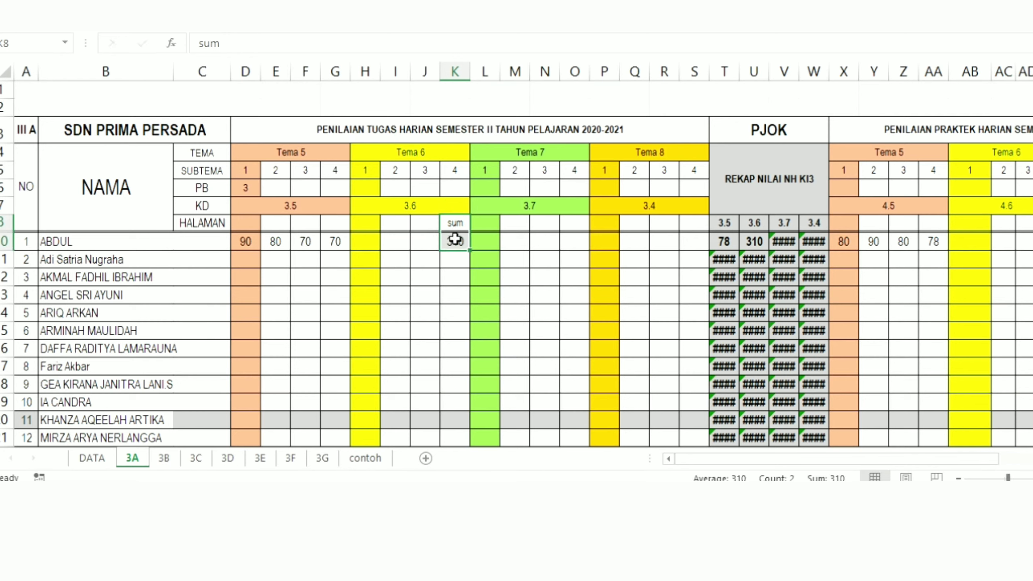
pyautogui.press('Delete')
pyautogui.click(451, 296)
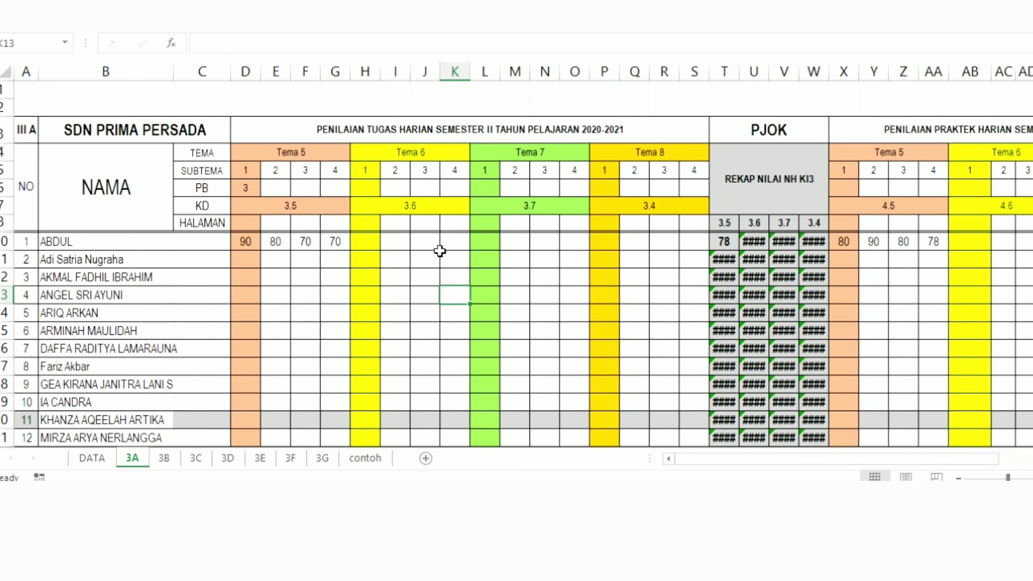
pyautogui.click(428, 245)
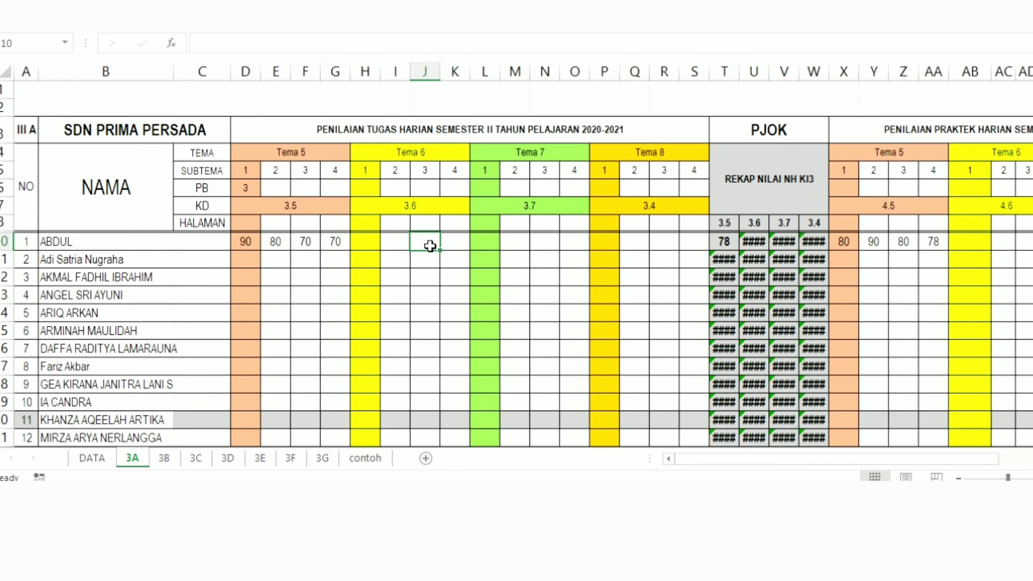